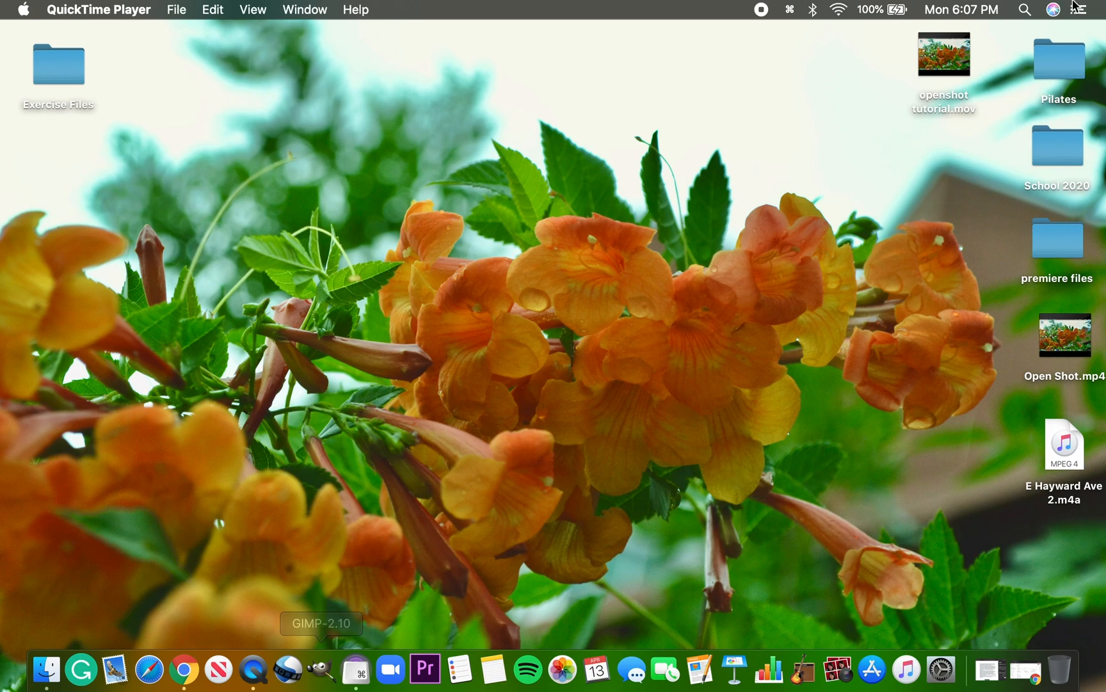
Launch GIMP-2.10 from the Applications folder and close the Finder window
left_click(1026, 10)
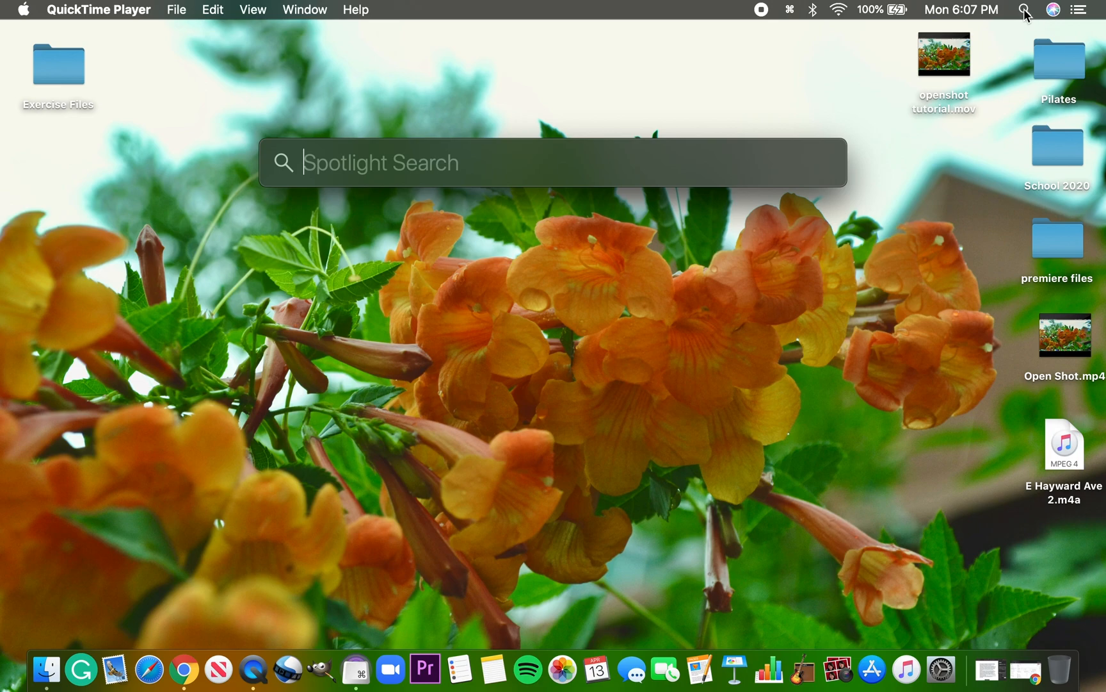
left_click(1026, 11)
left_click(51, 681)
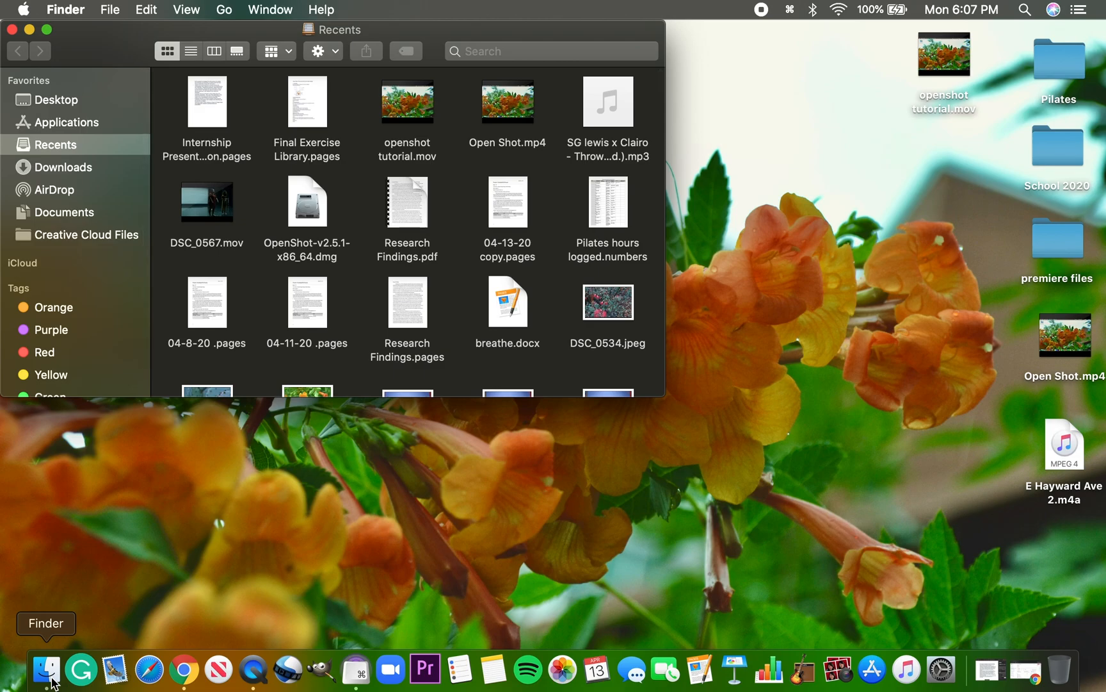
left_click(28, 121)
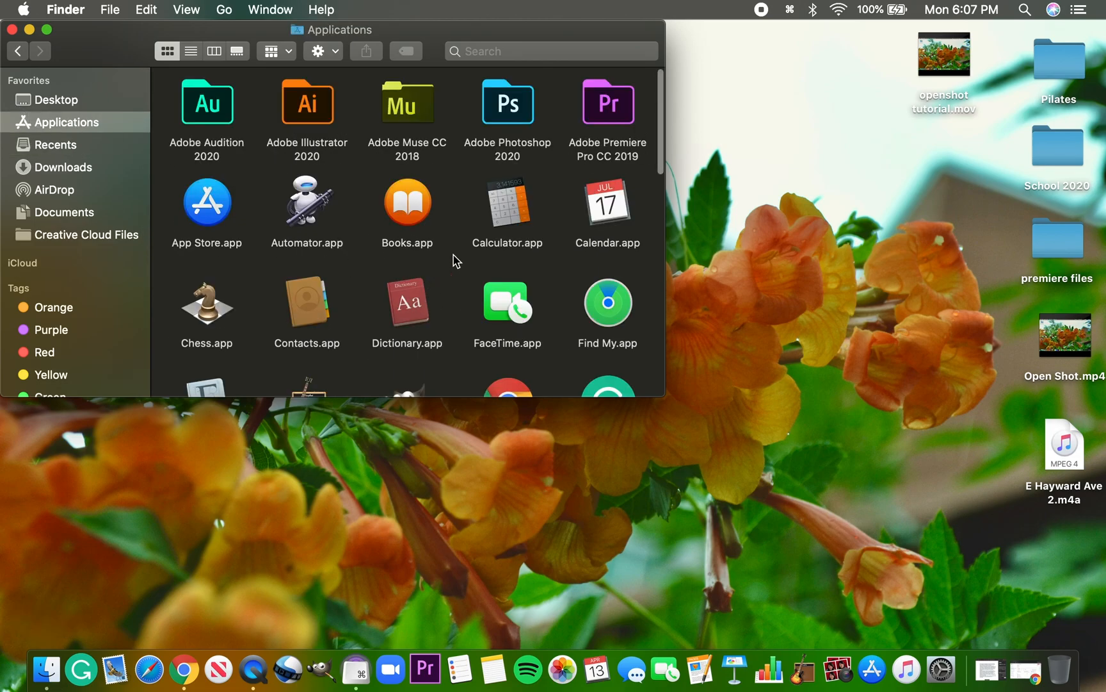
scroll(456, 260, "down", 8)
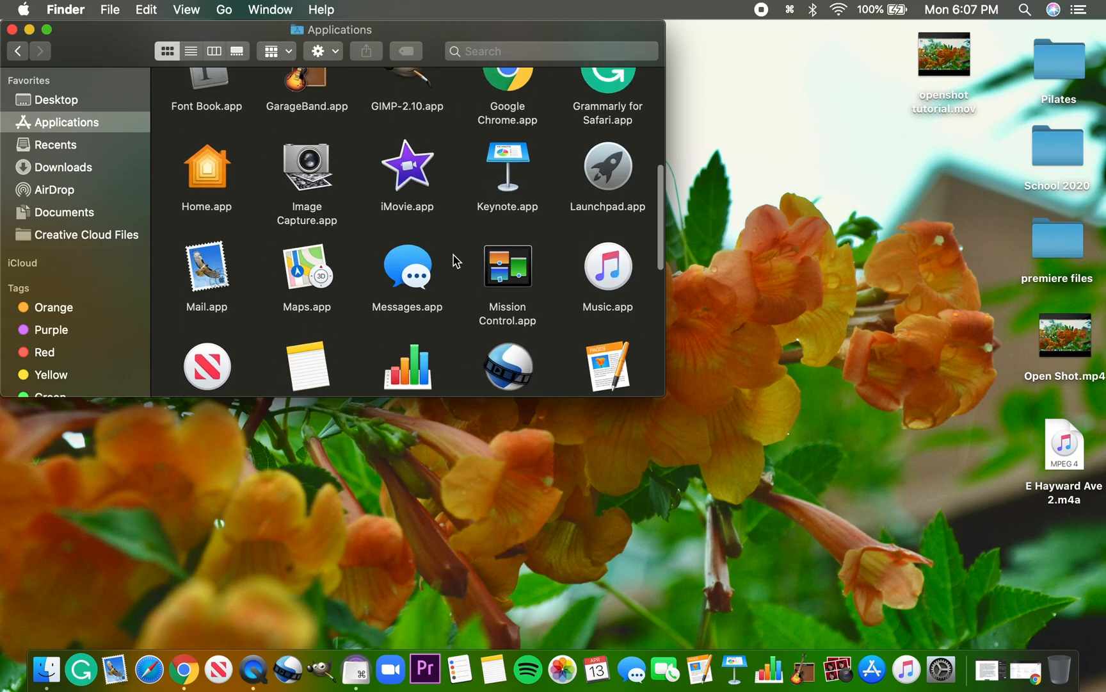
double_click(413, 179)
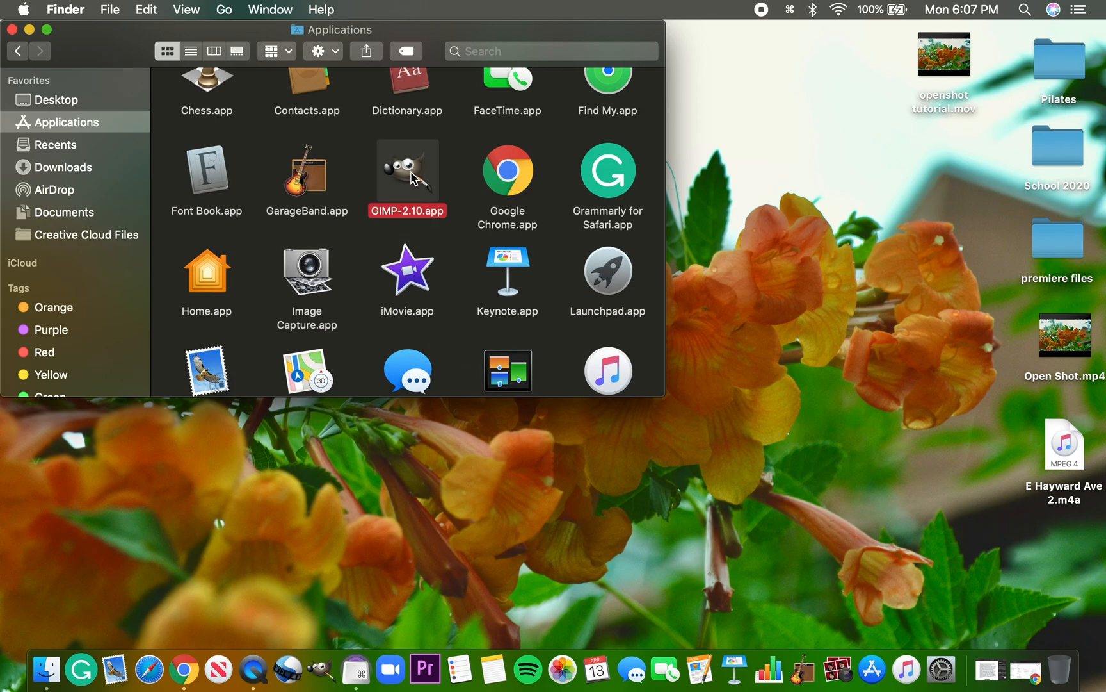
left_click(13, 30)
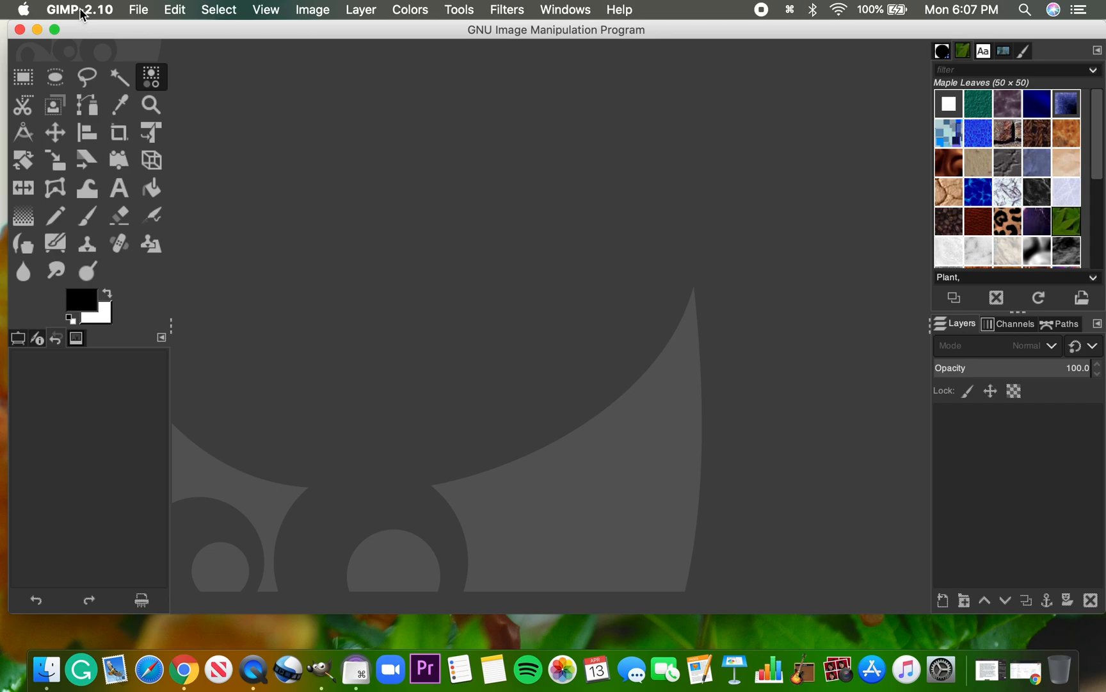
left_click(112, 9)
mouse_move(105, 57)
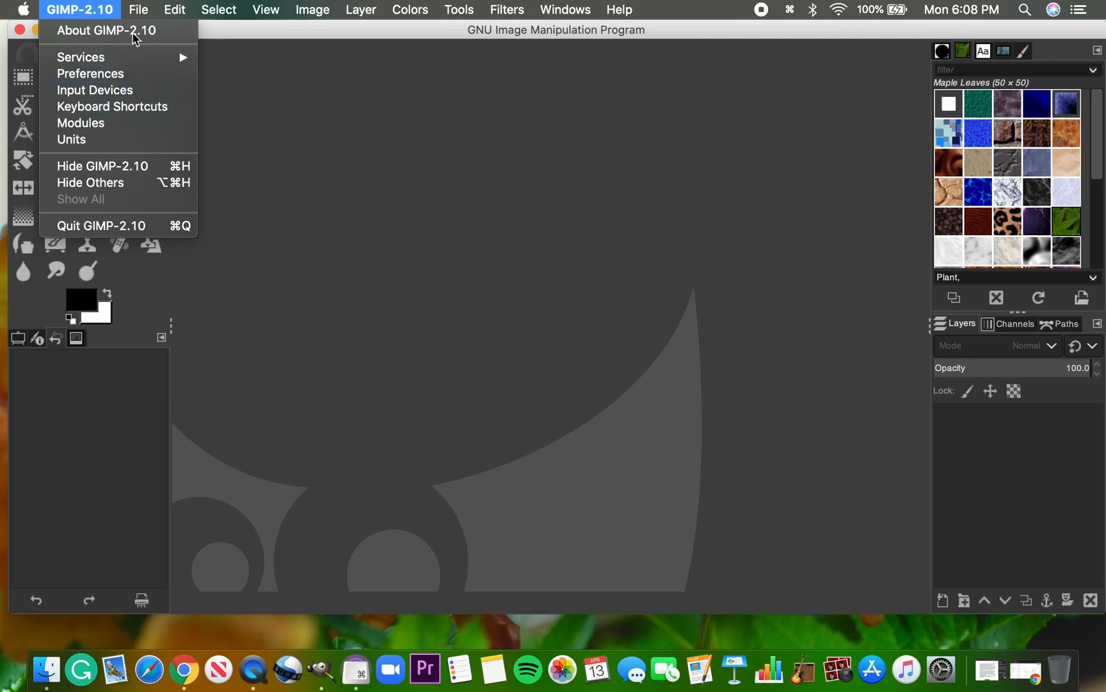
mouse_move(144, 7)
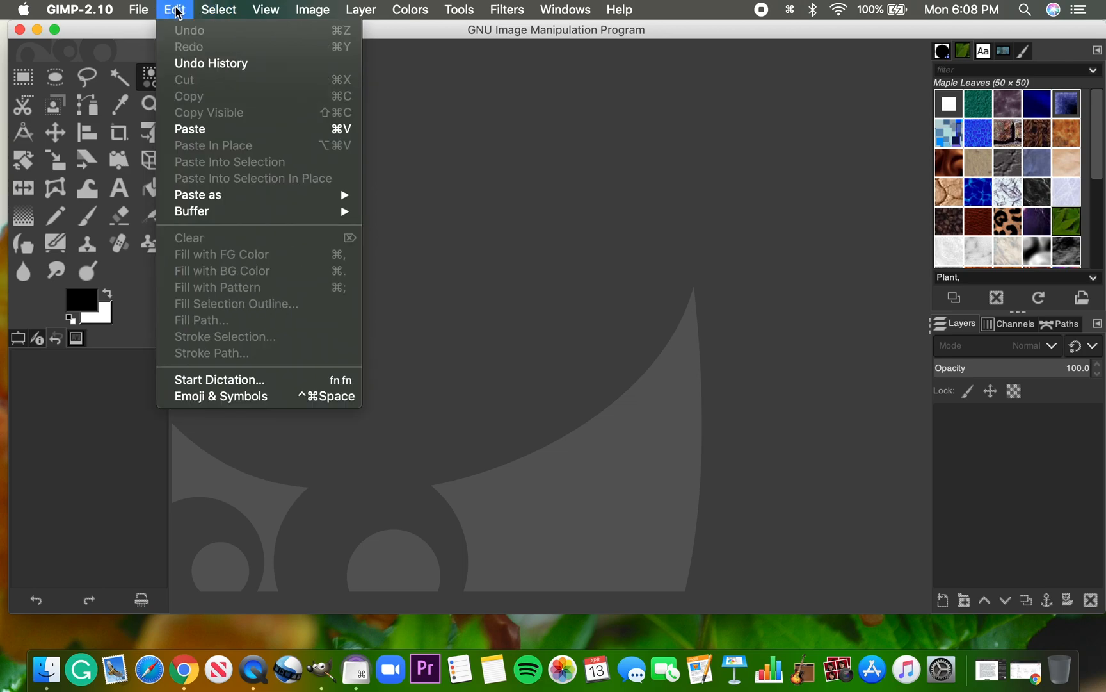
left_click(472, 288)
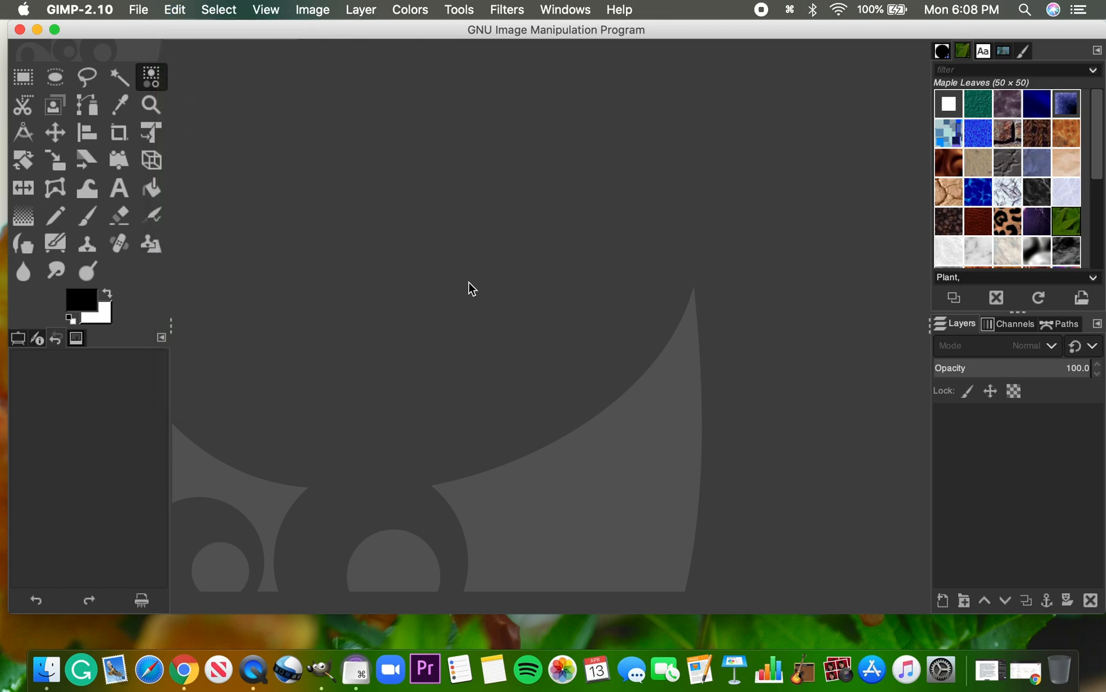
Bring DSC_0552.jpeg from the desktop's Exercise Files folder into GIMP as a new image and close the folder window
left_click_drag(178, 30, 258, 16)
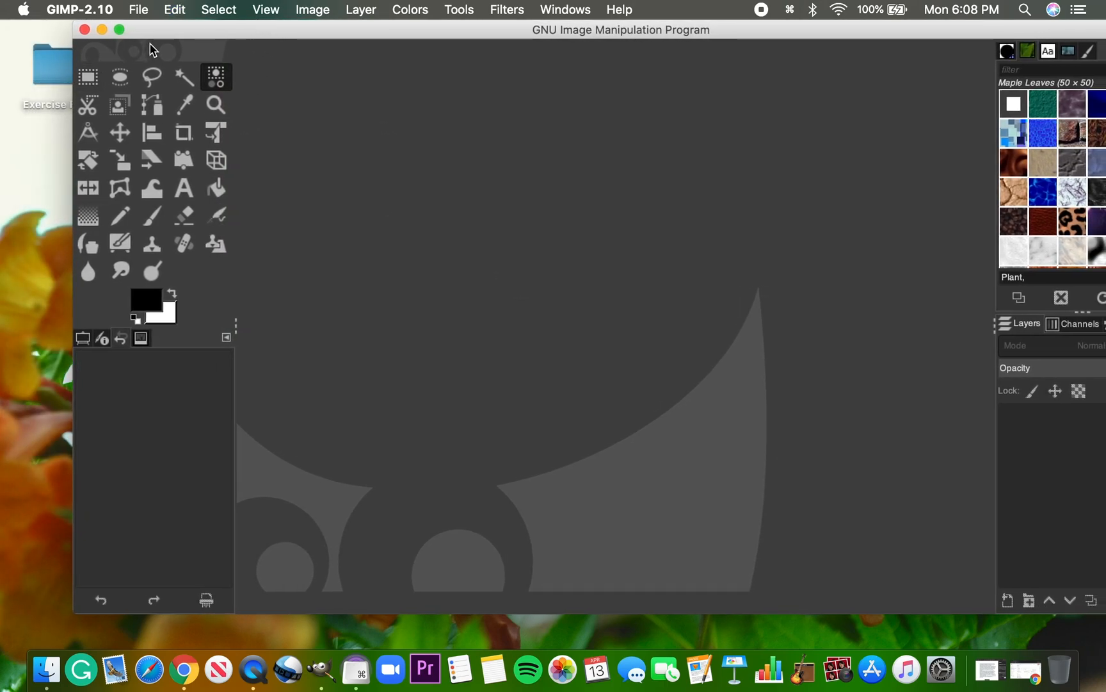
double_click(48, 78)
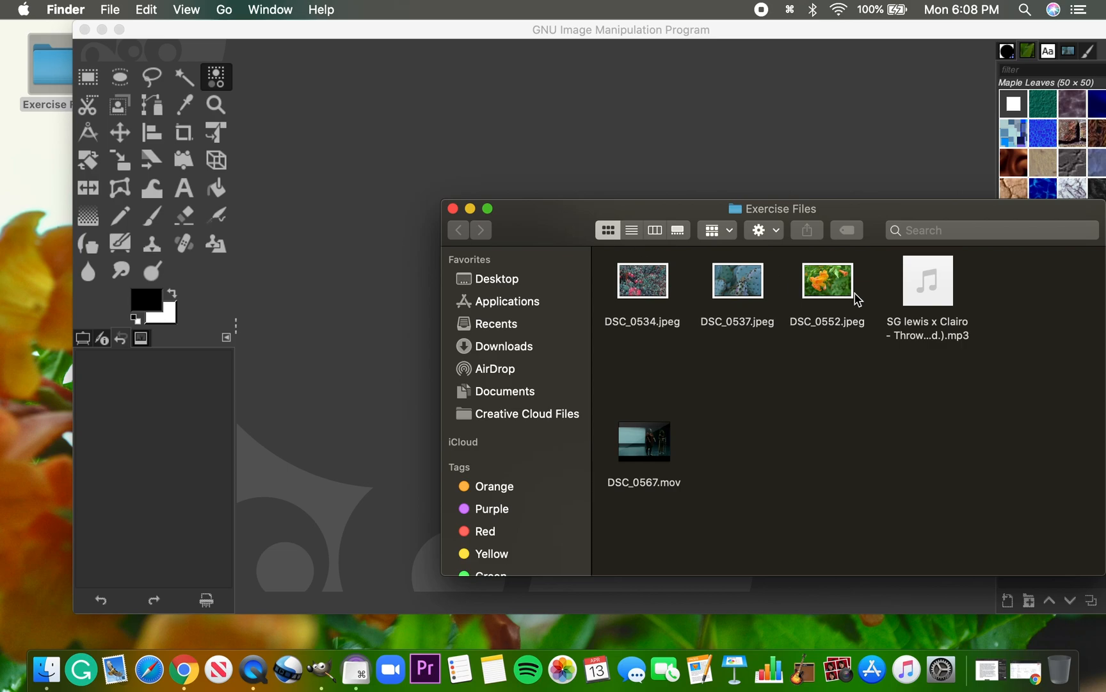
left_click_drag(840, 287, 401, 221)
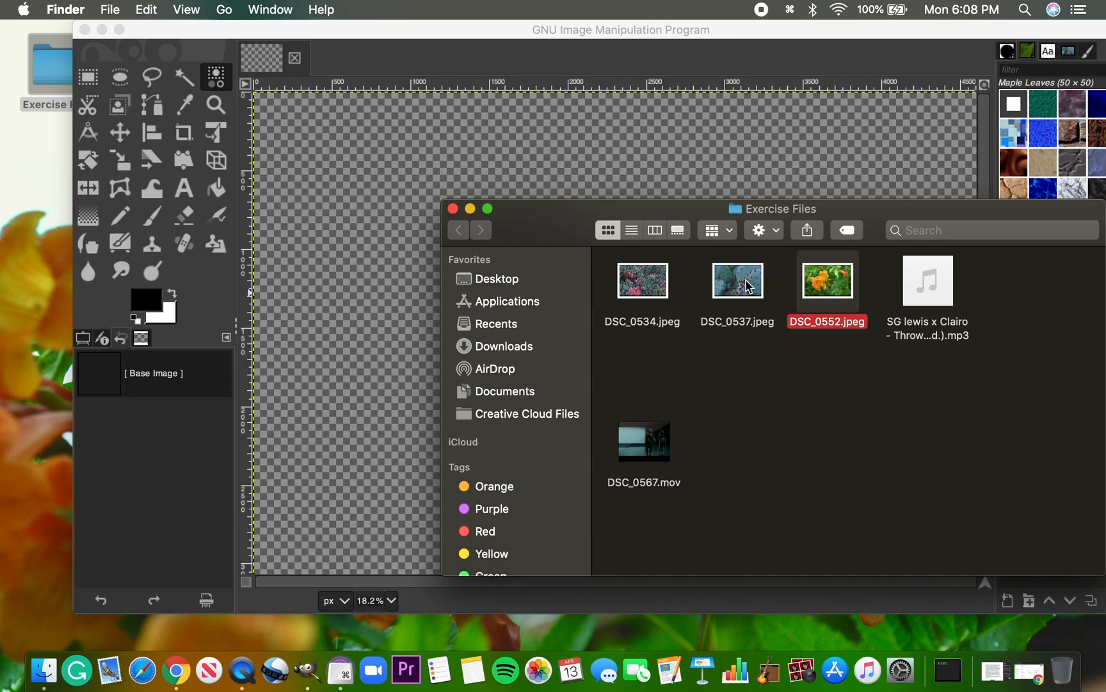
left_click(452, 209)
left_click(196, 40)
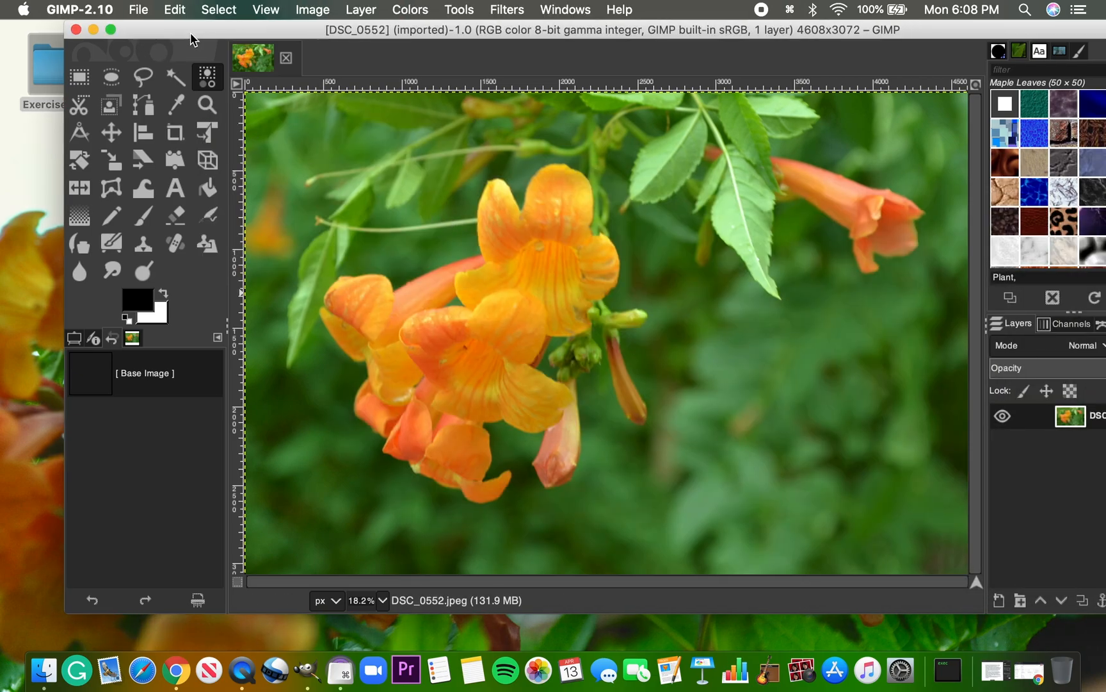
left_click_drag(196, 39, 149, 38)
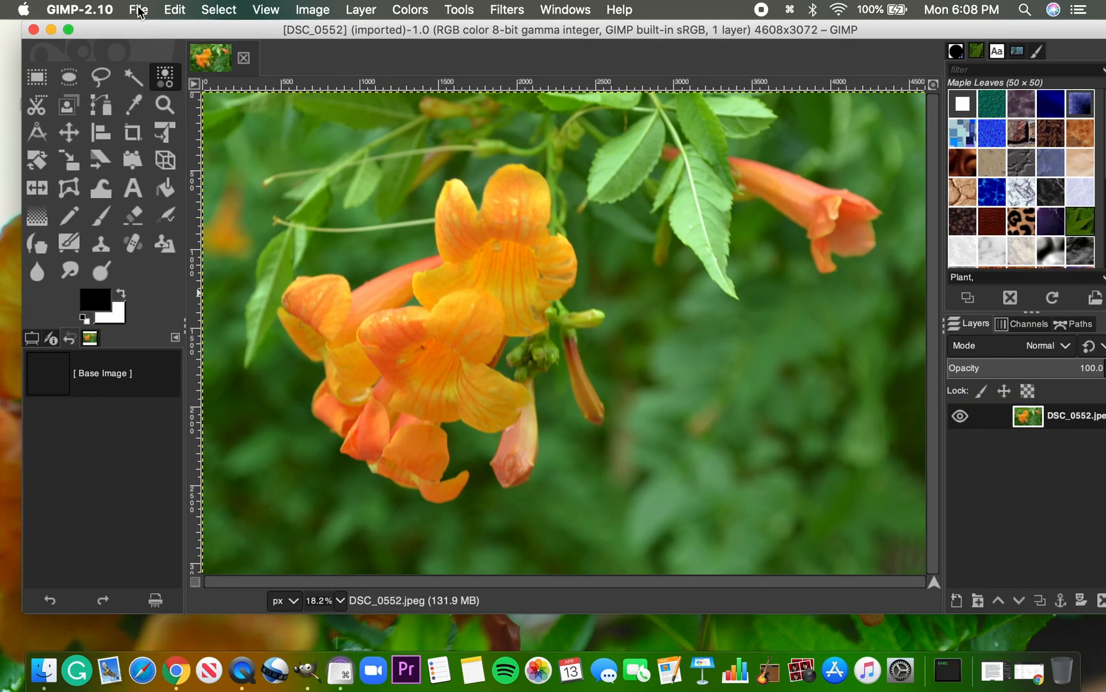
Start opening another image and browse to the Exercise Files folder on the Desktop
left_click(139, 12)
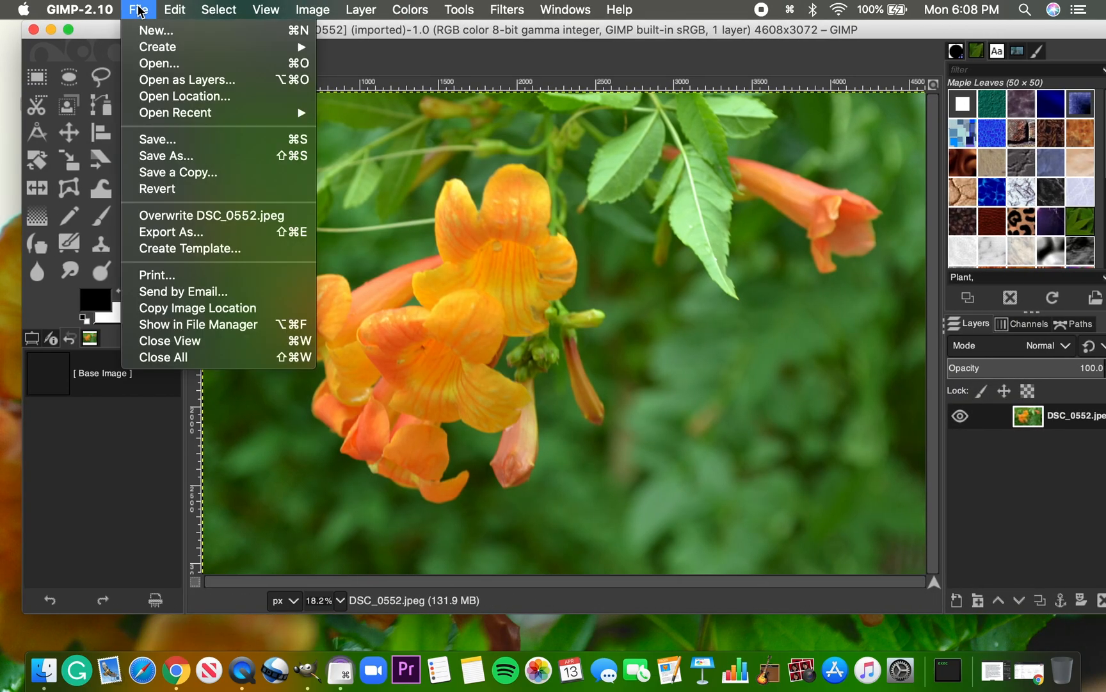
left_click(175, 68)
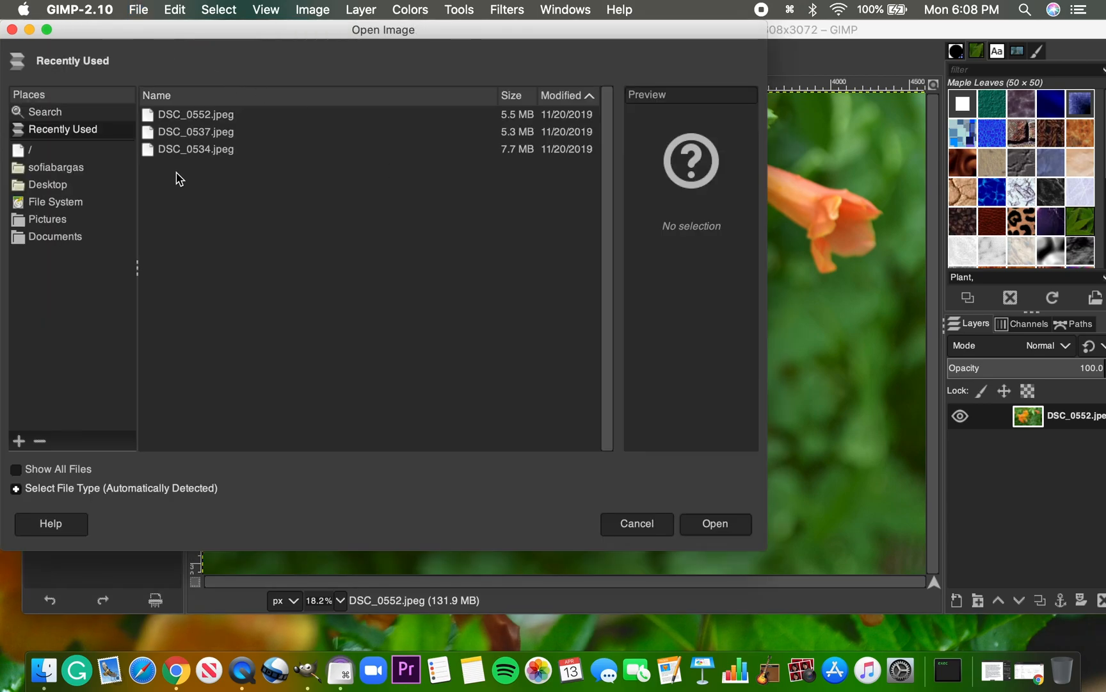
left_click(58, 166)
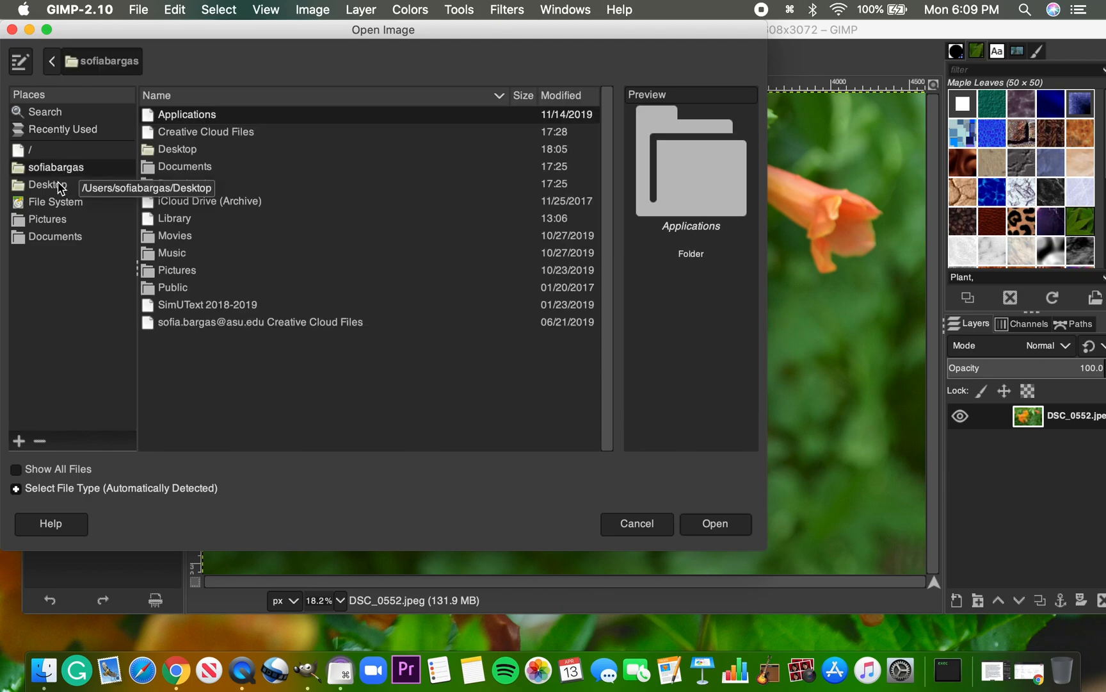
left_click(56, 183)
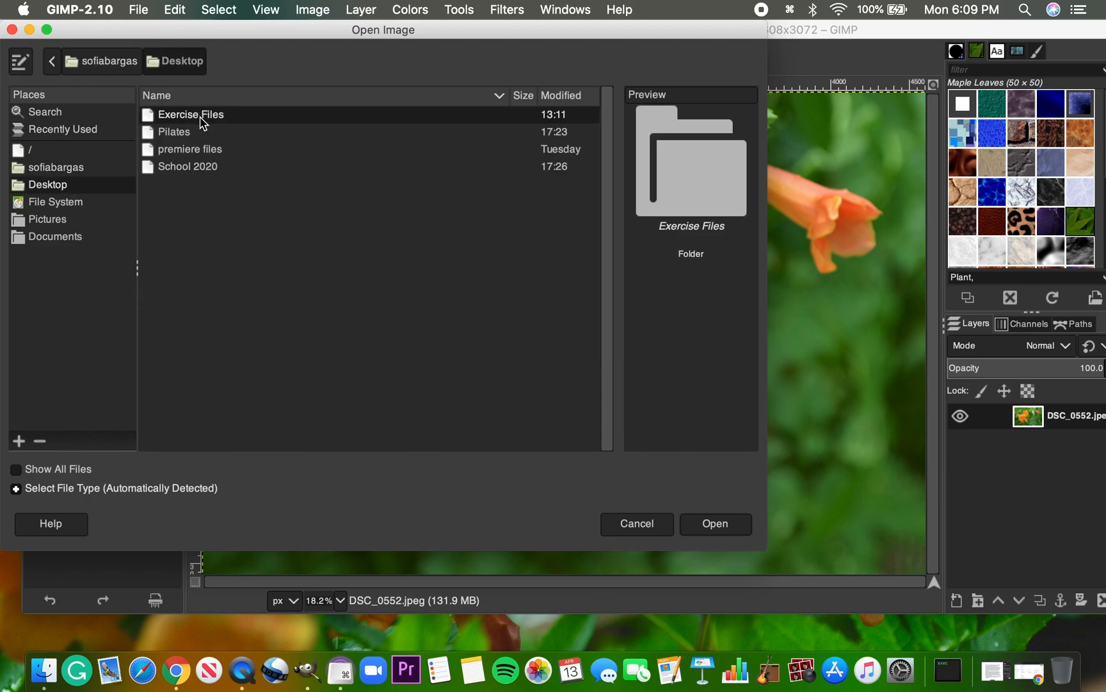
double_click(202, 117)
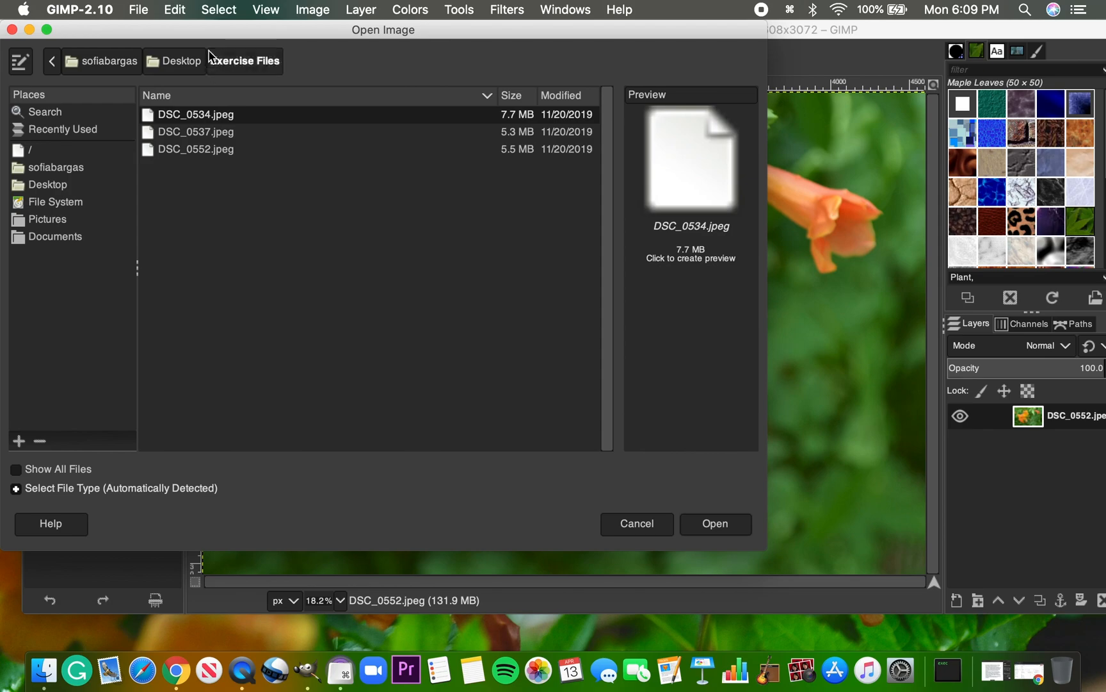
Move the GIMP windows aside, view the contents of Exercise Files in Finder, and close the folder window
left_click_drag(163, 30, 323, 30)
left_click_drag(98, 27, 197, 27)
left_click(76, 52)
double_click(69, 82)
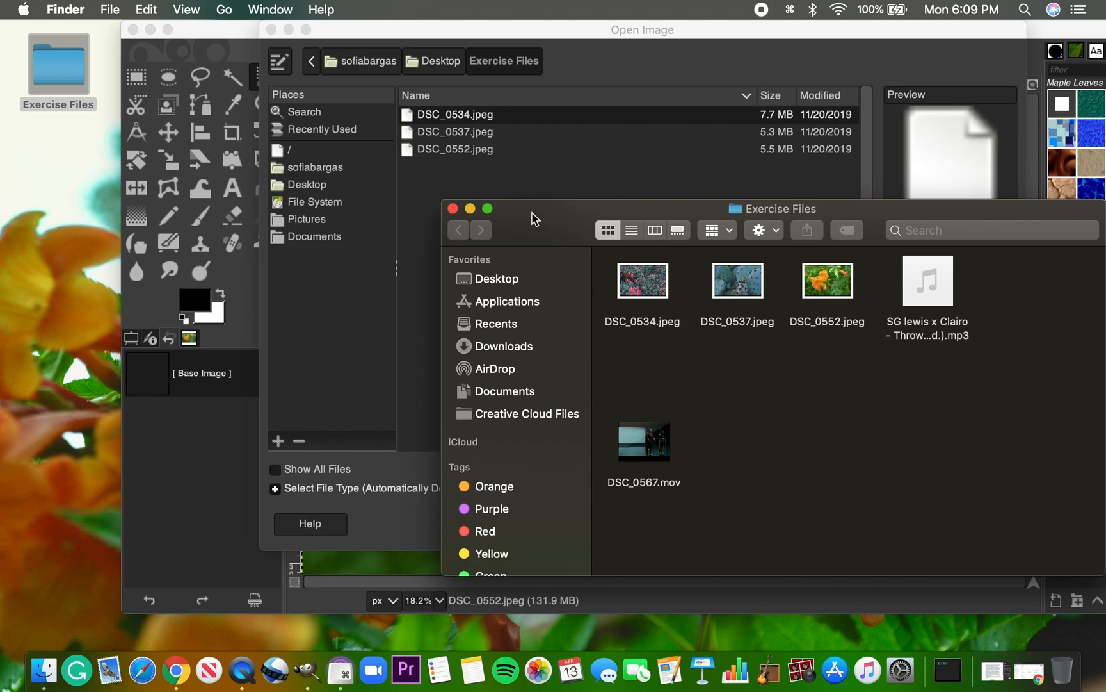
left_click(453, 209)
left_click(454, 210)
Open DSC_0534.jpeg from Exercise Files as a separate image
left_click(456, 121)
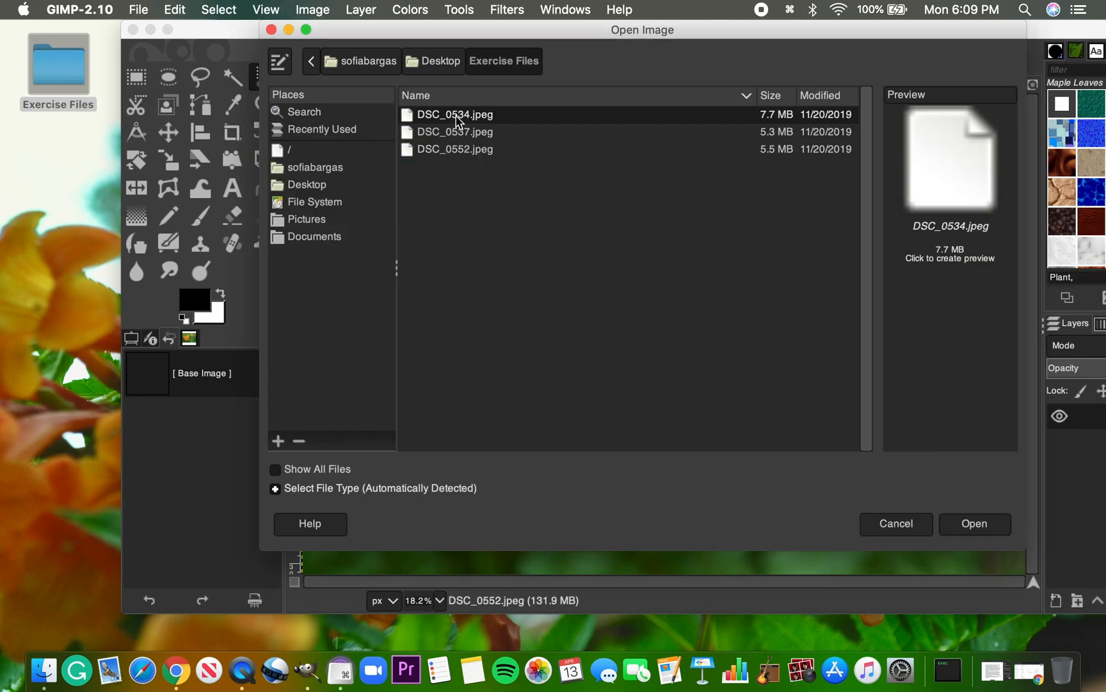
left_click(979, 523)
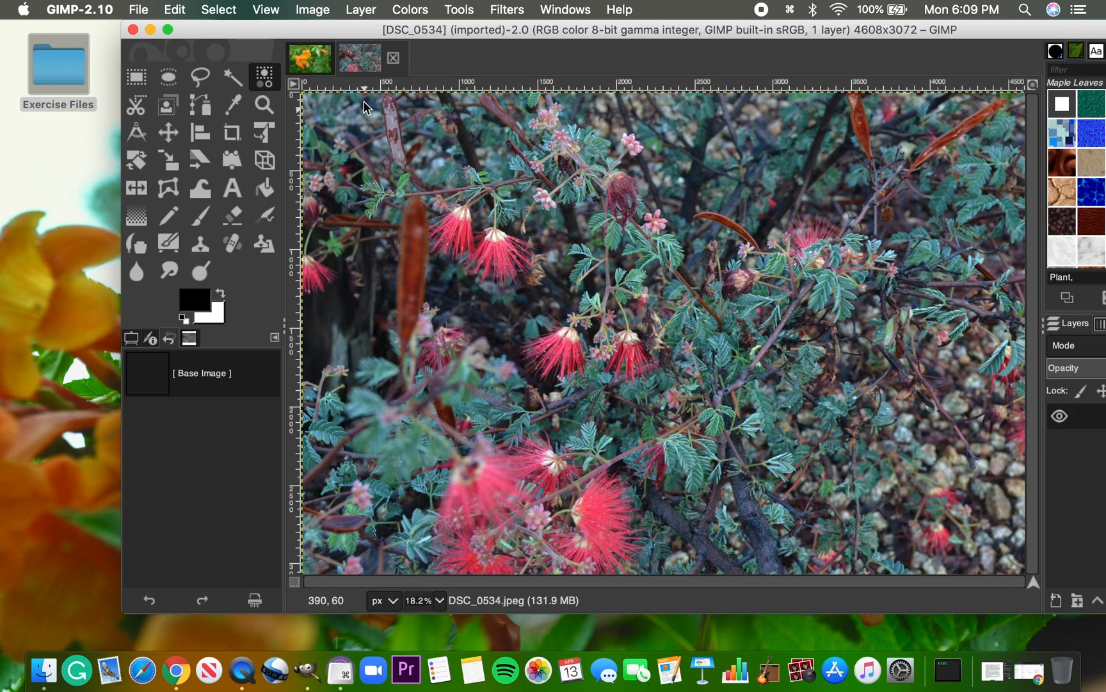
Return to the DSC_0552 image and add DSC_0537.jpeg from Exercise Files to it as a new layer
left_click(311, 57)
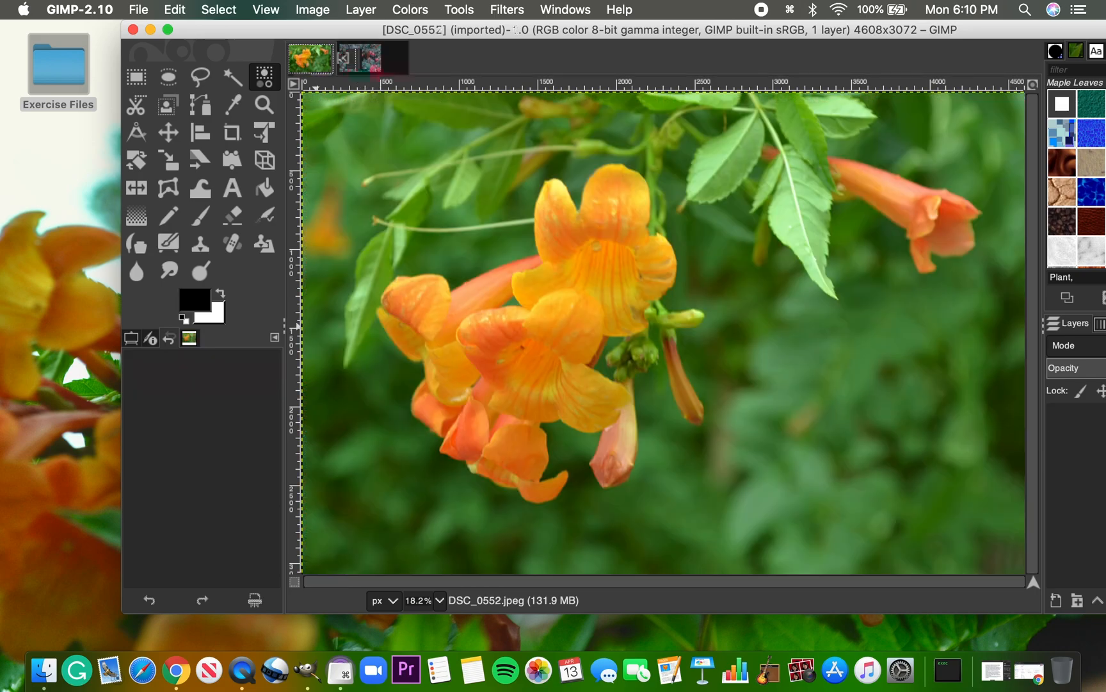
double_click(46, 70)
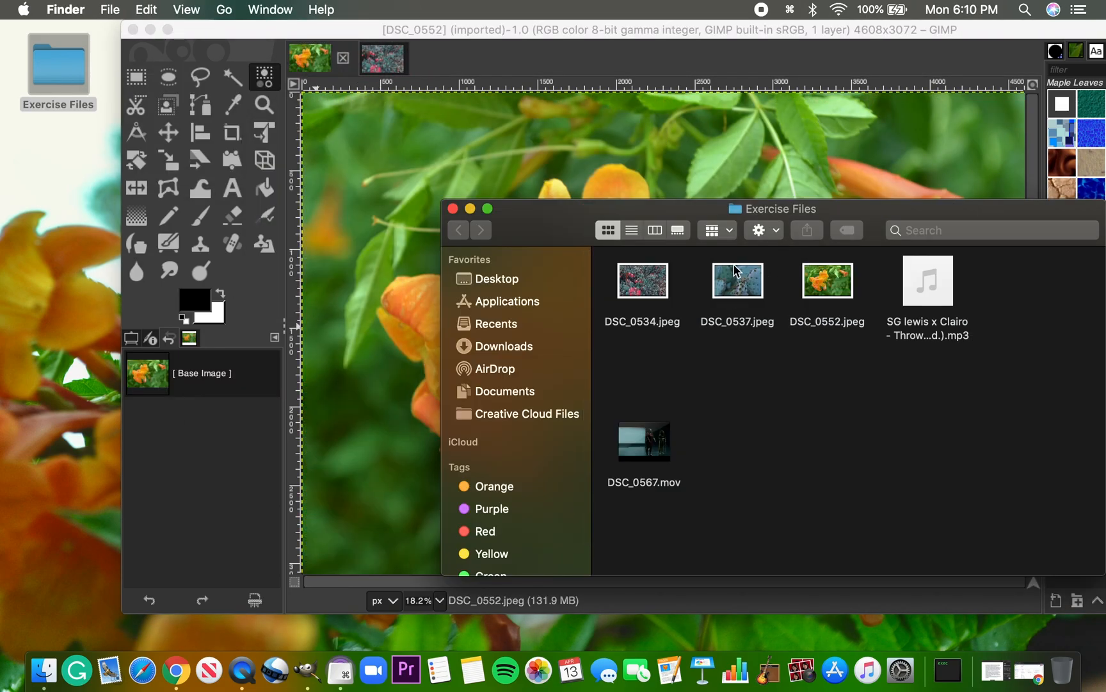
left_click_drag(742, 280, 389, 296)
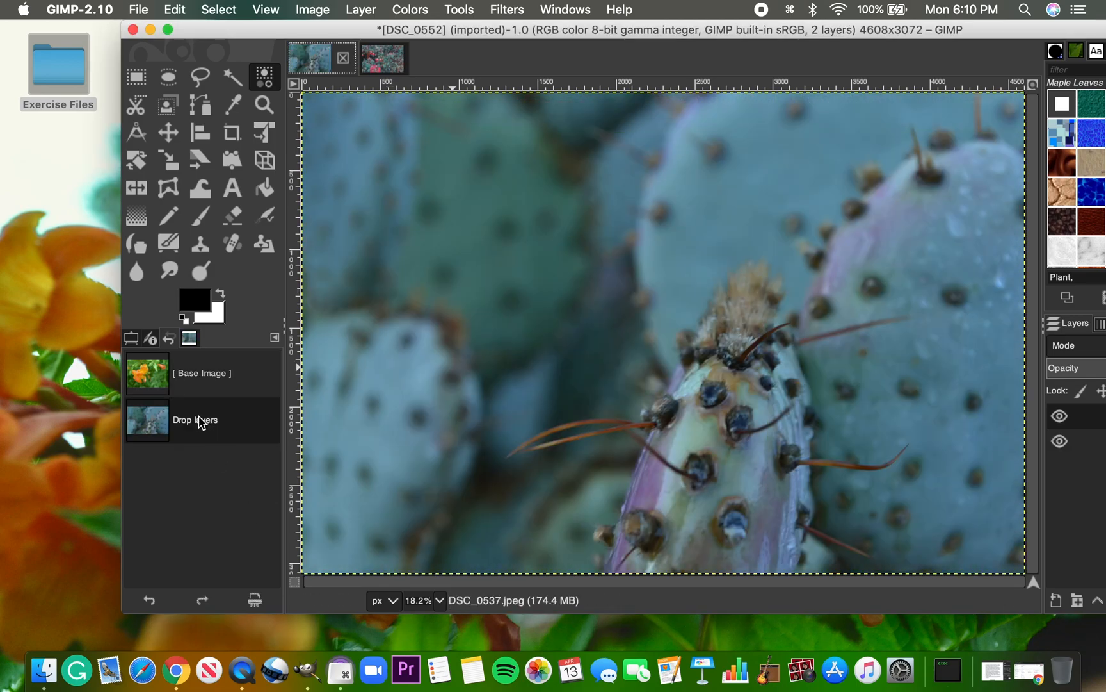
Compare the base image and dropped-layer states in the undo history, returning to the dropped-layer state
left_click(206, 384)
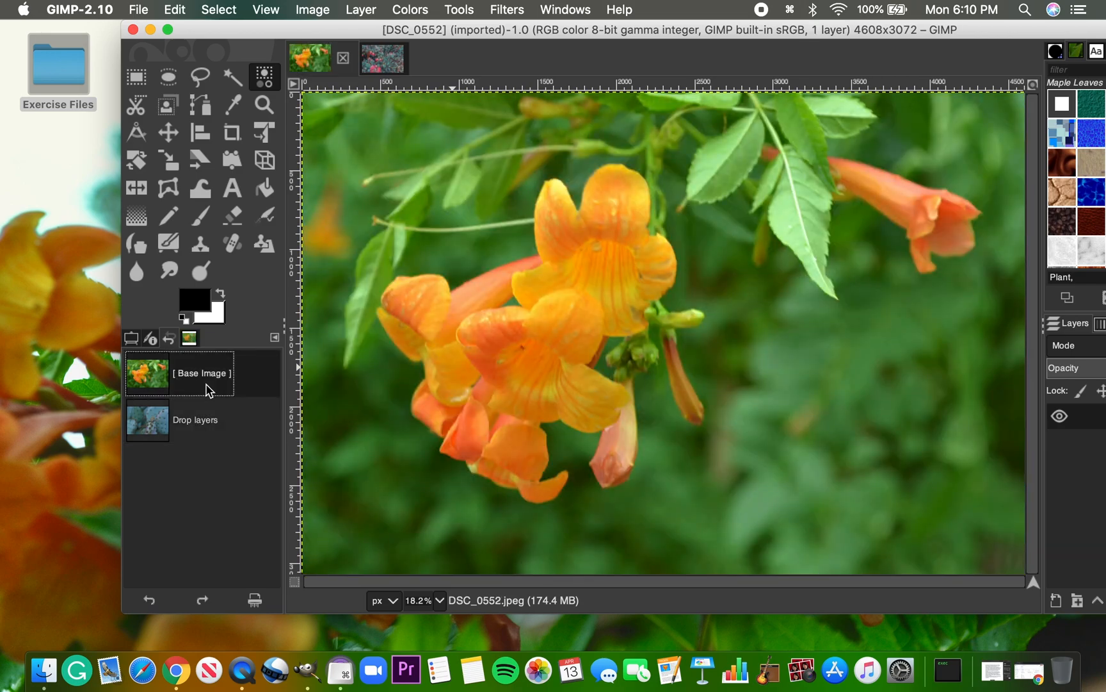
left_click(198, 424)
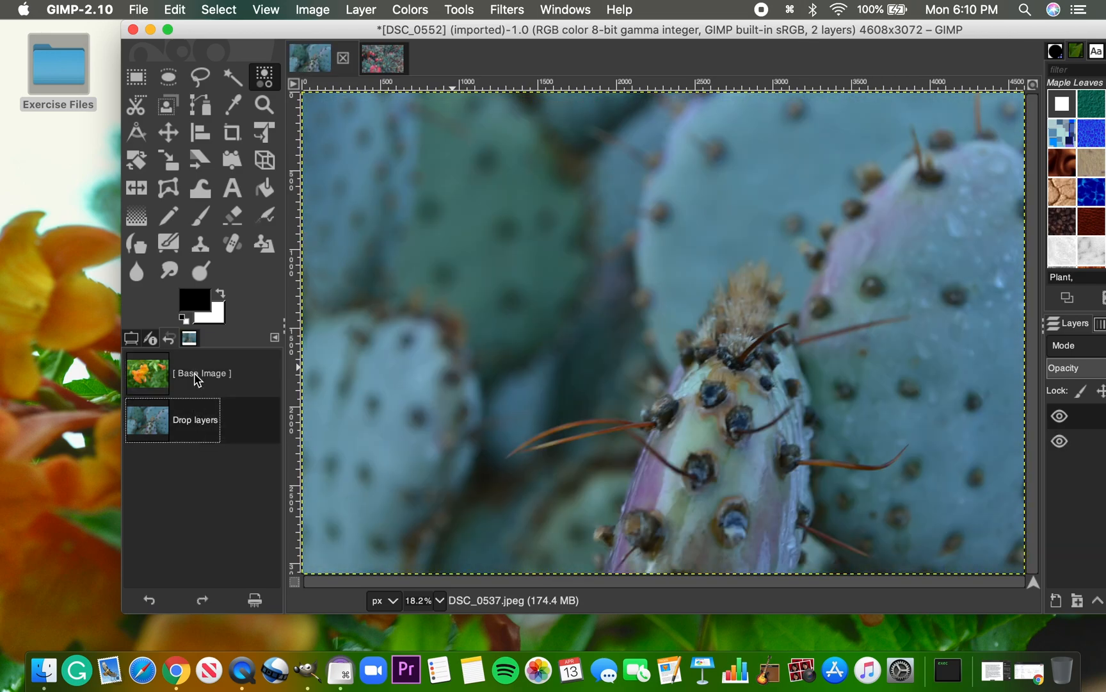
left_click(197, 379)
left_click(183, 421)
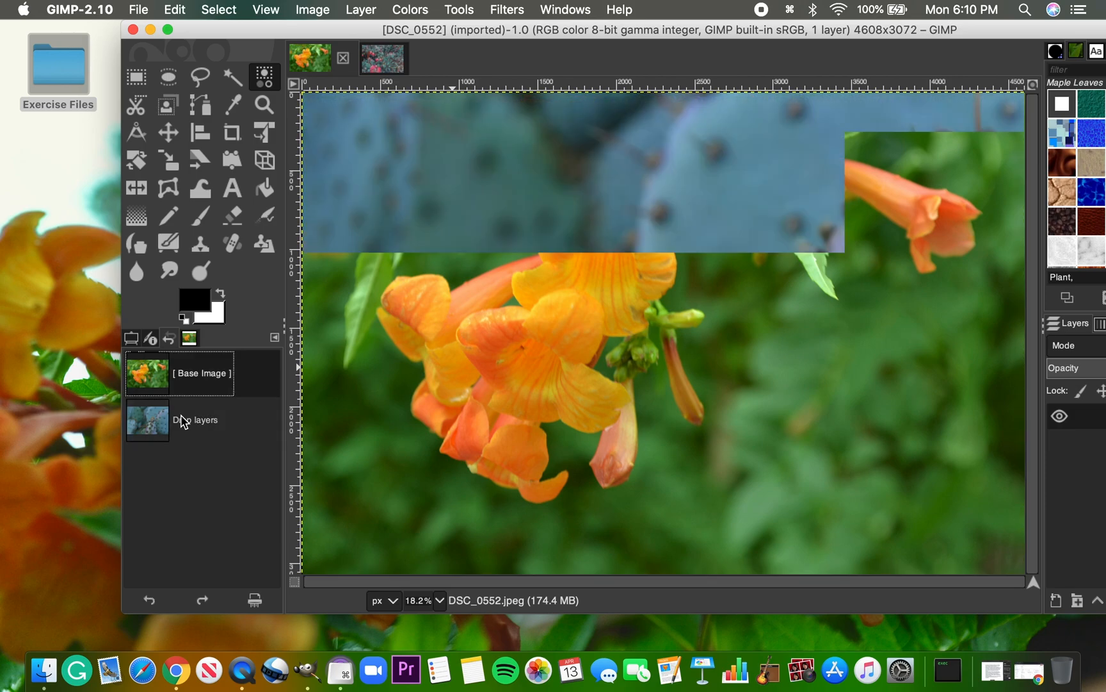
Bring the full layer list into view and alternate between the DSC_0552.jpeg and DSC_0537.jpeg layers, ending on DSC_0537.jpeg
double_click(754, 30)
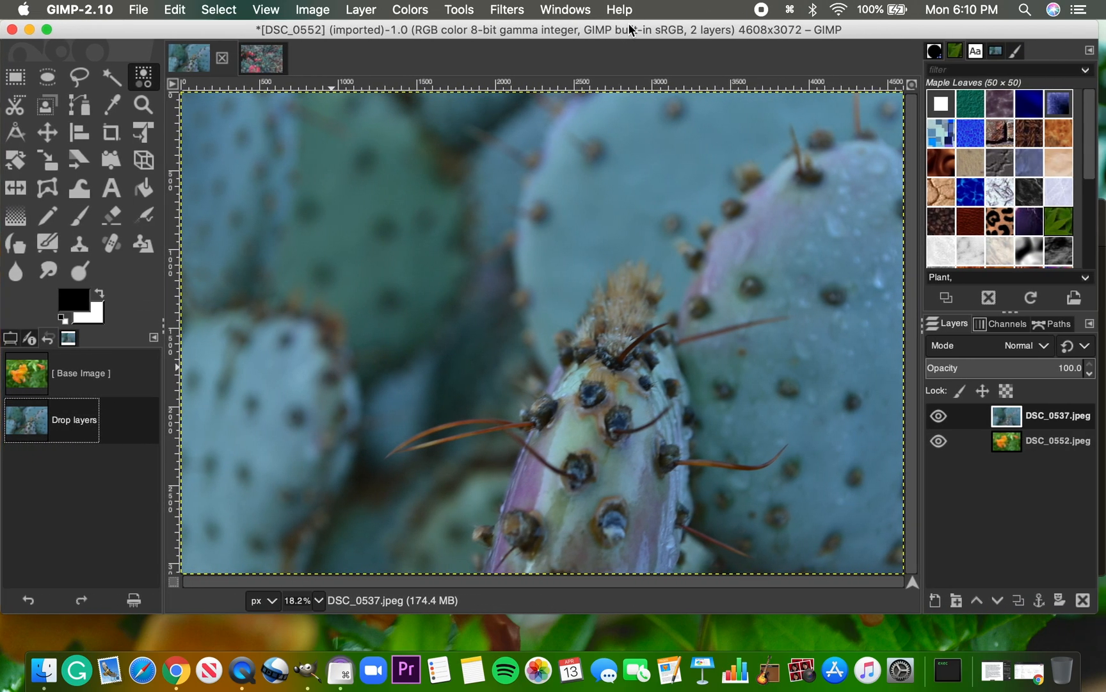
left_click(1007, 445)
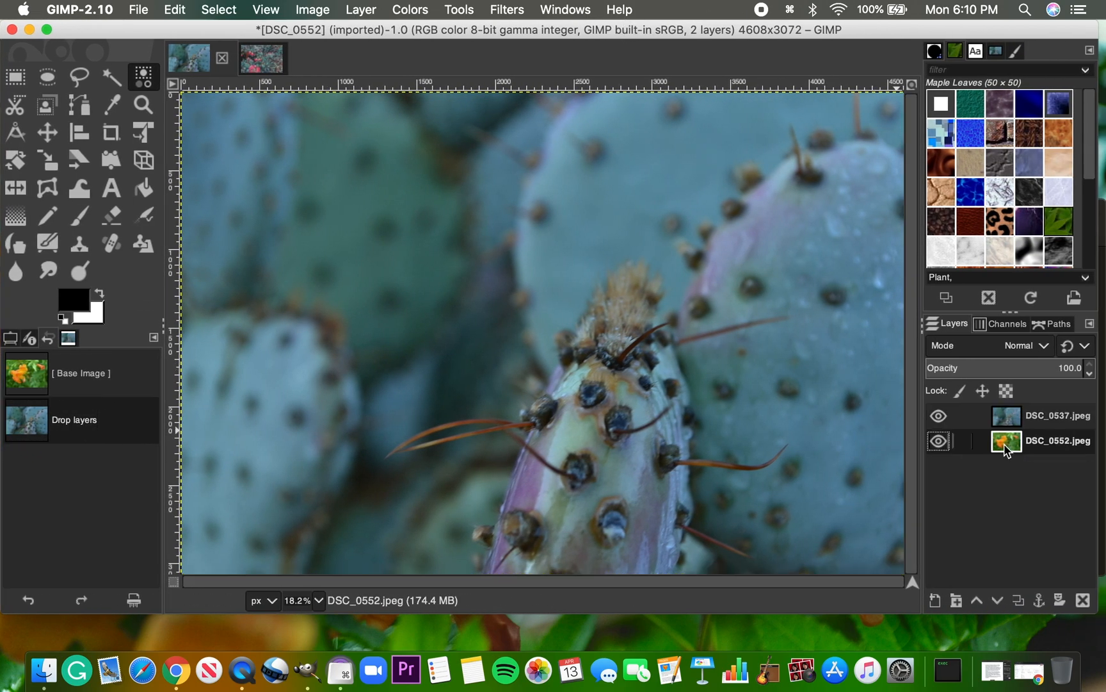
left_click(1006, 418)
left_click(1009, 438)
left_click(1008, 419)
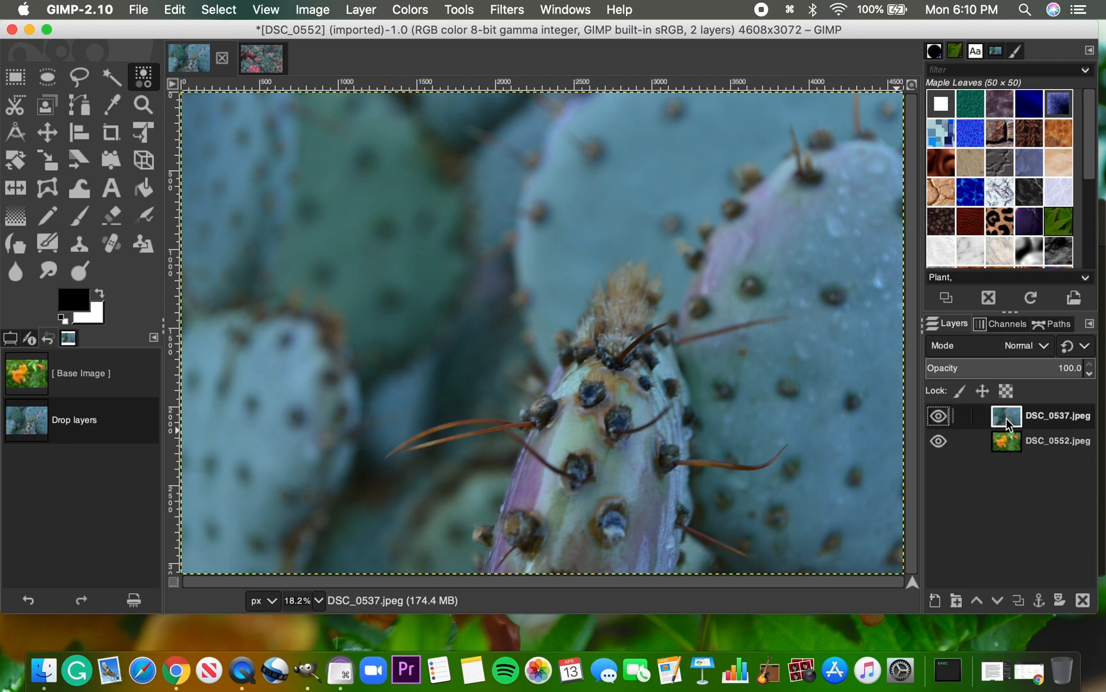
Toggle the visibility of the DSC_0537.jpeg layer and leave it hidden
left_click(938, 417)
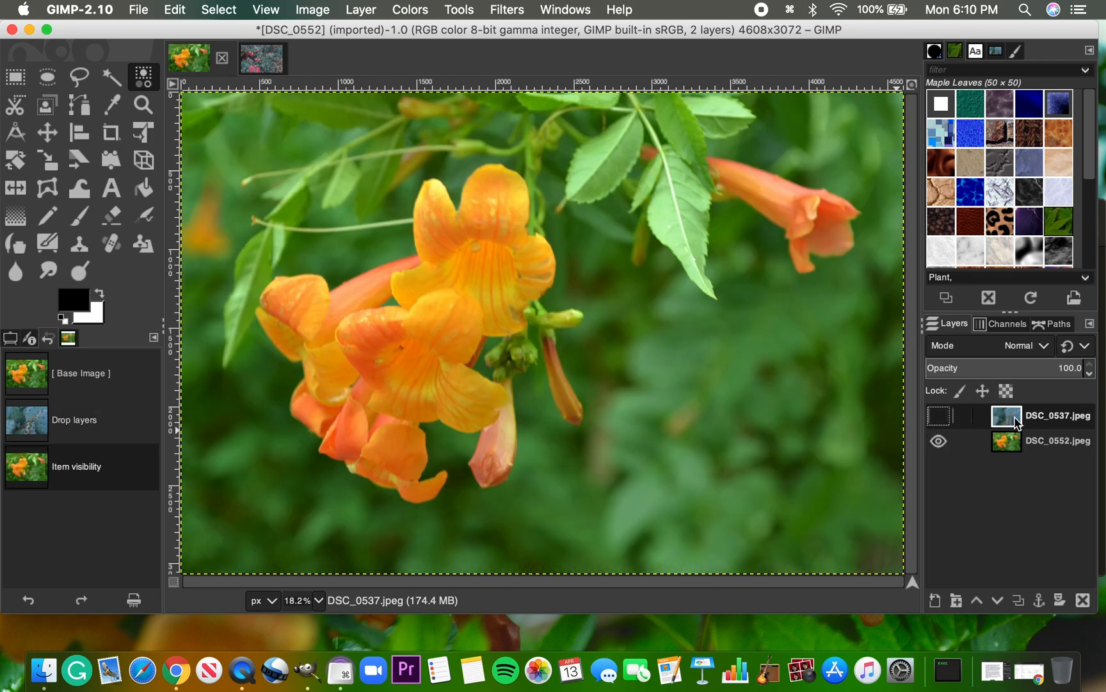
left_click(939, 418)
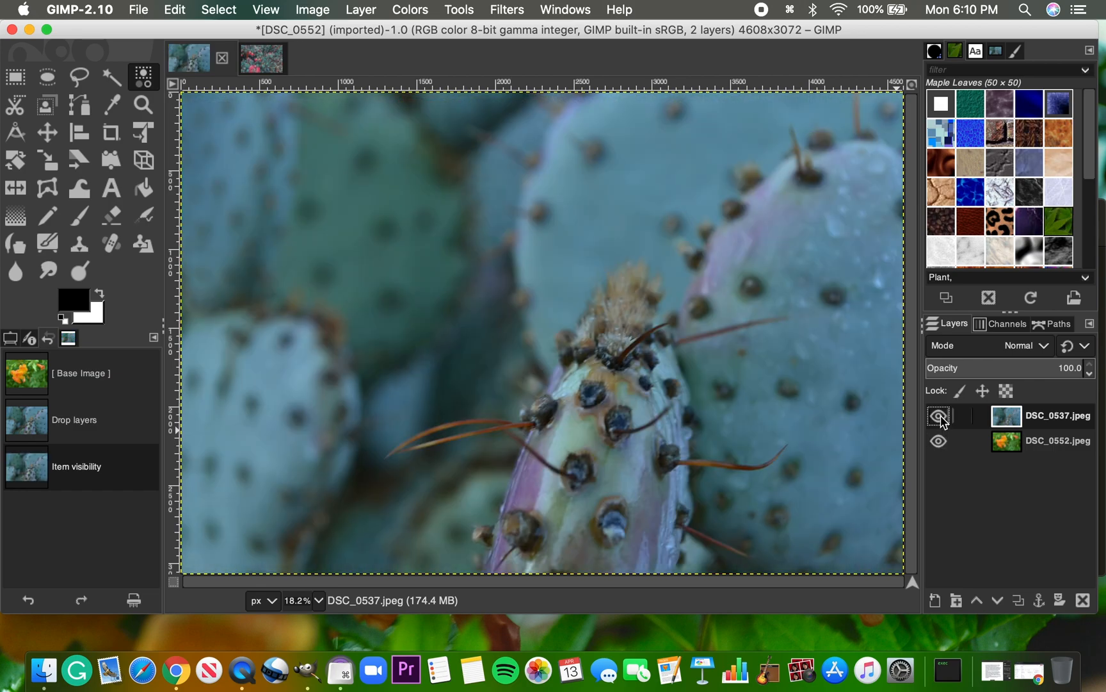
left_click(940, 417)
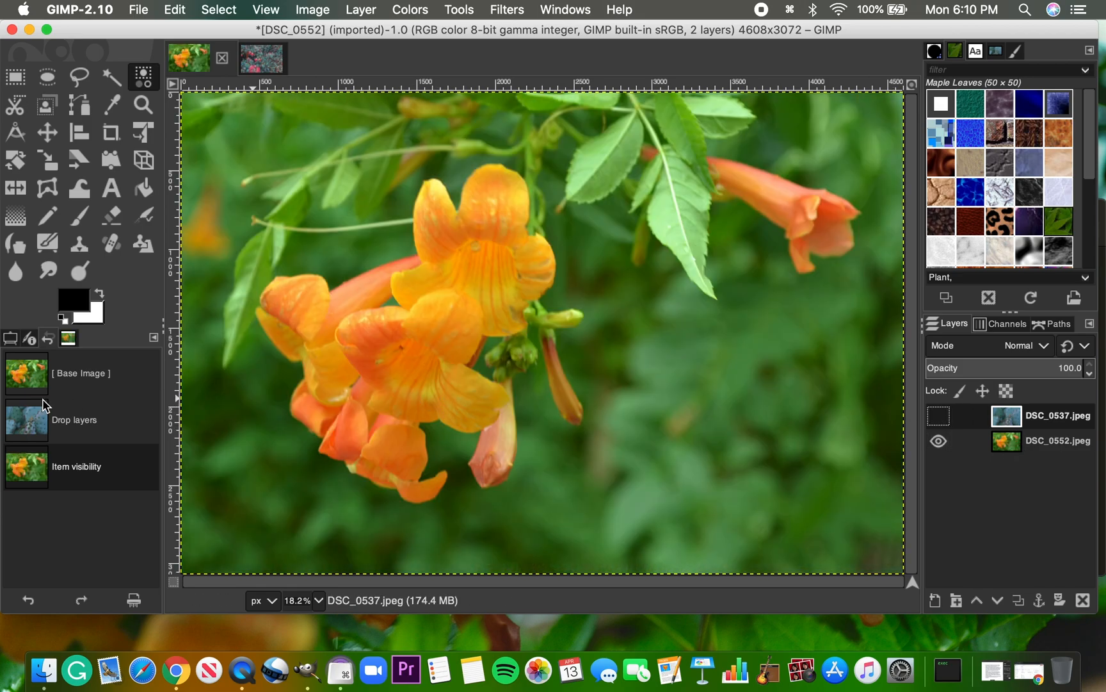
left_click(139, 8)
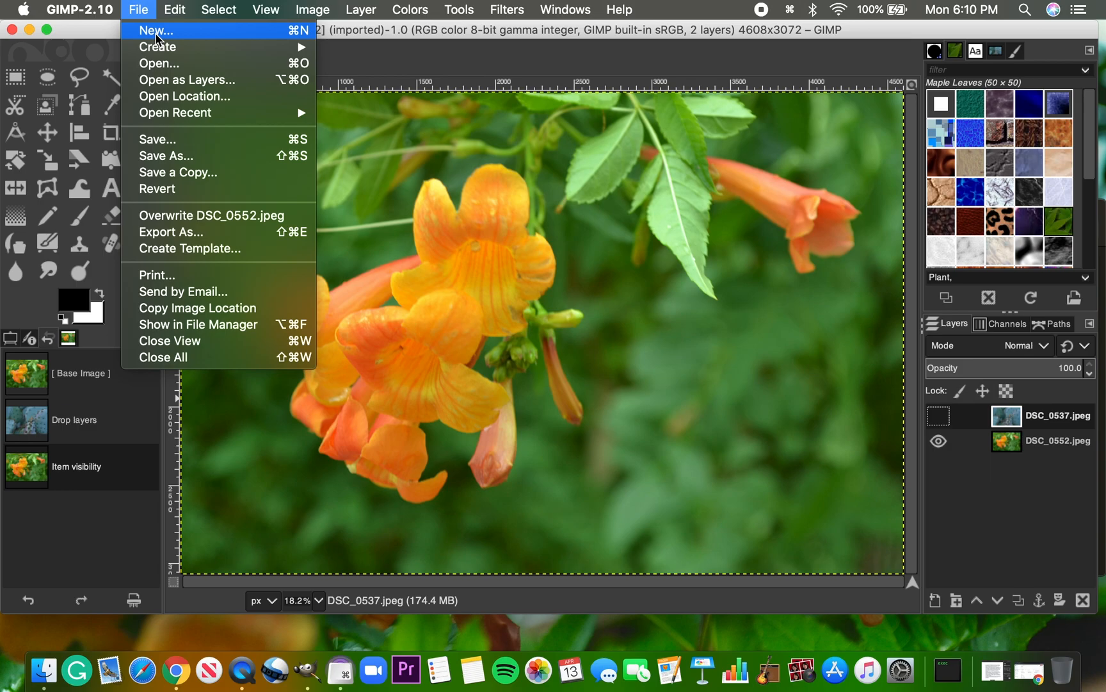
mouse_move(155, 49)
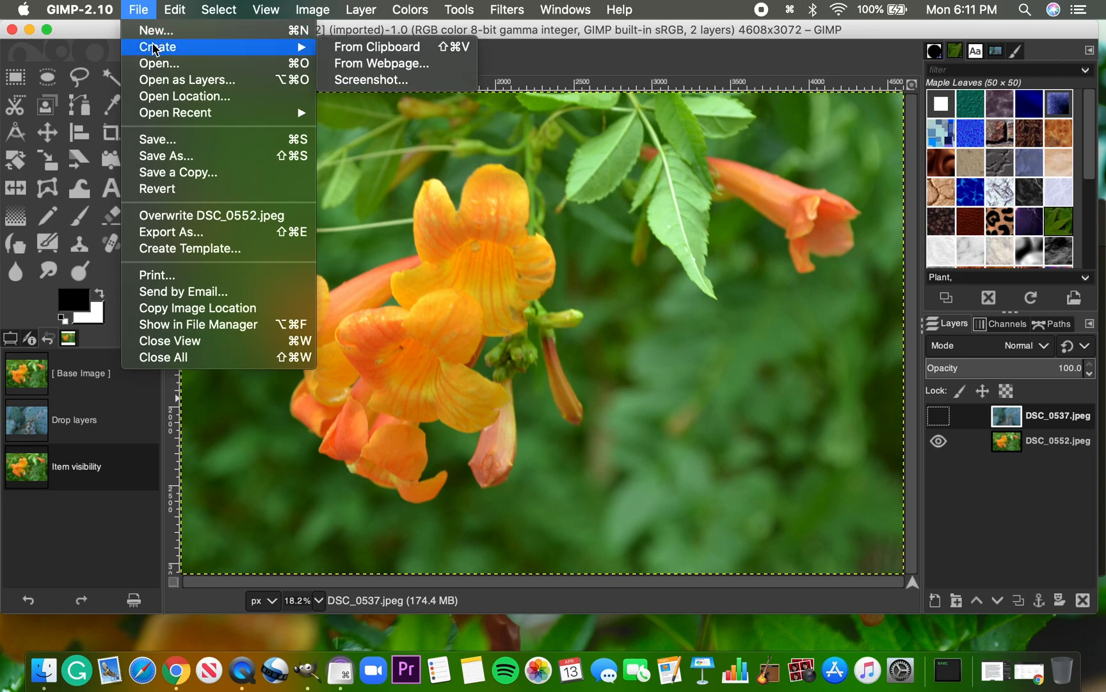
left_click(366, 64)
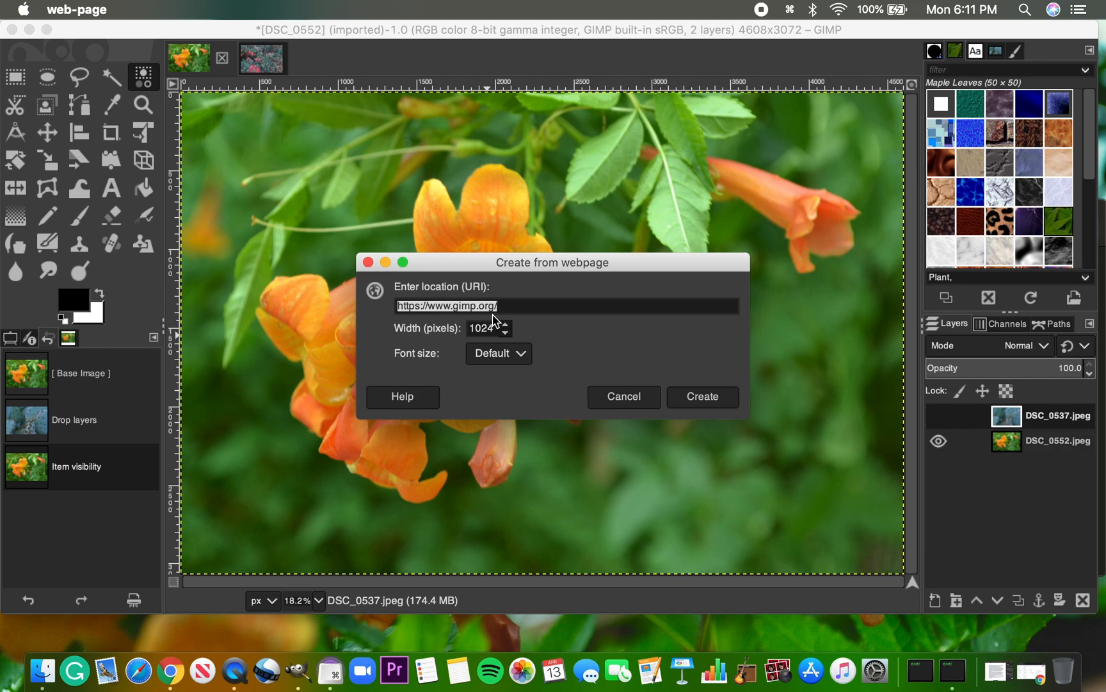
key("BackSpace")
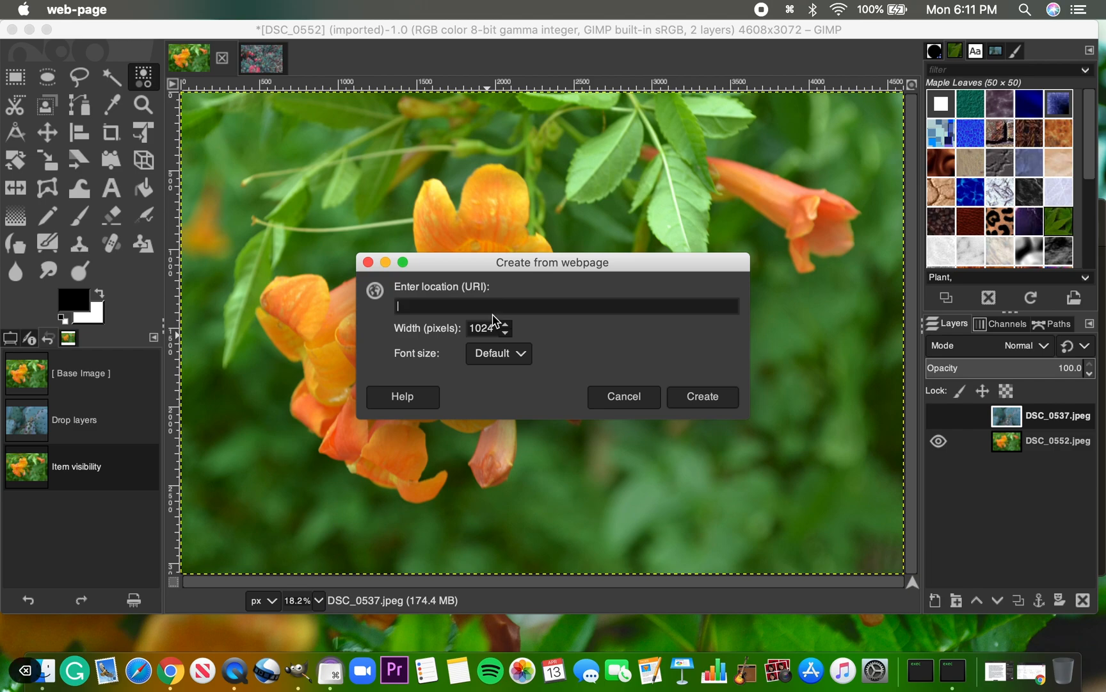
type("https")
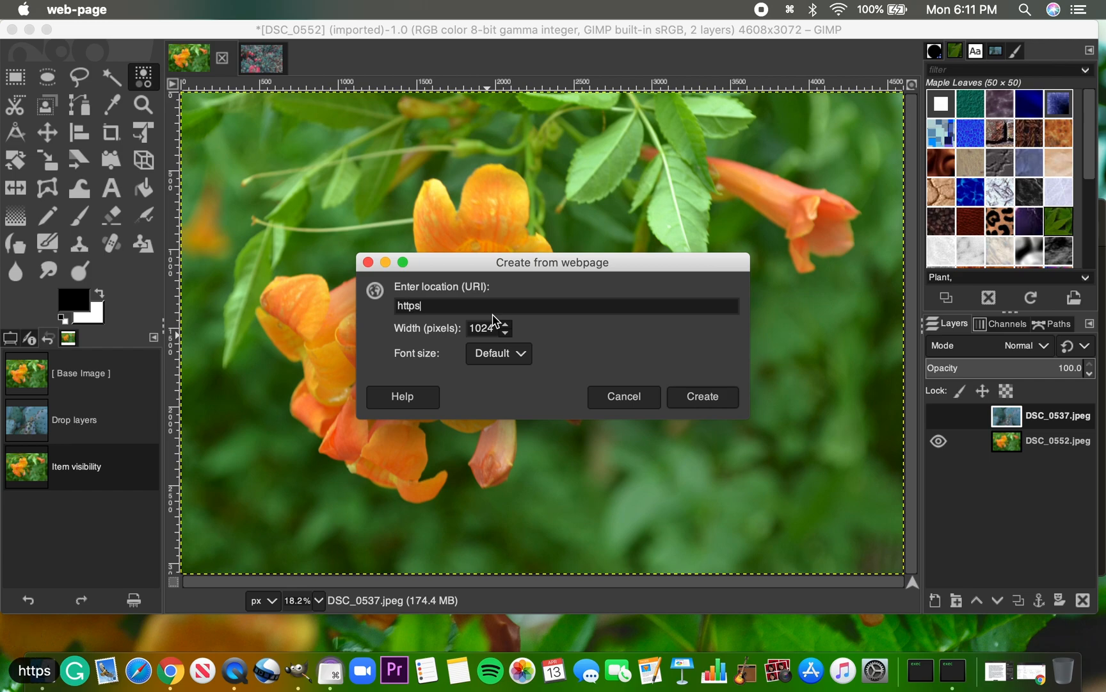
type("://")
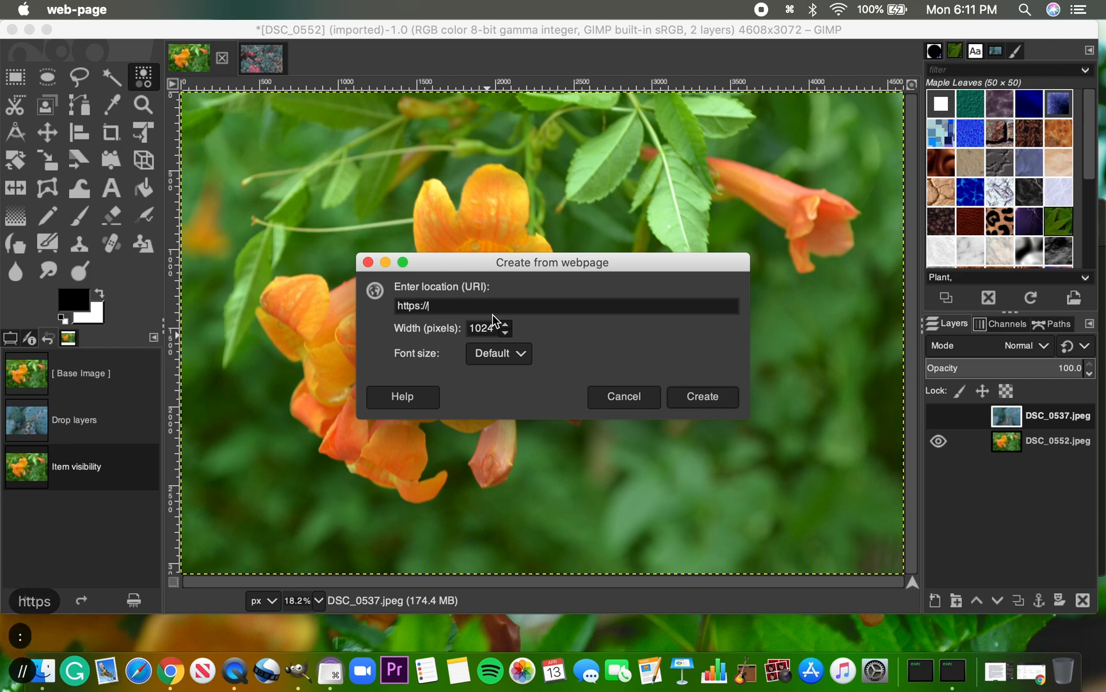
type("asu.conm")
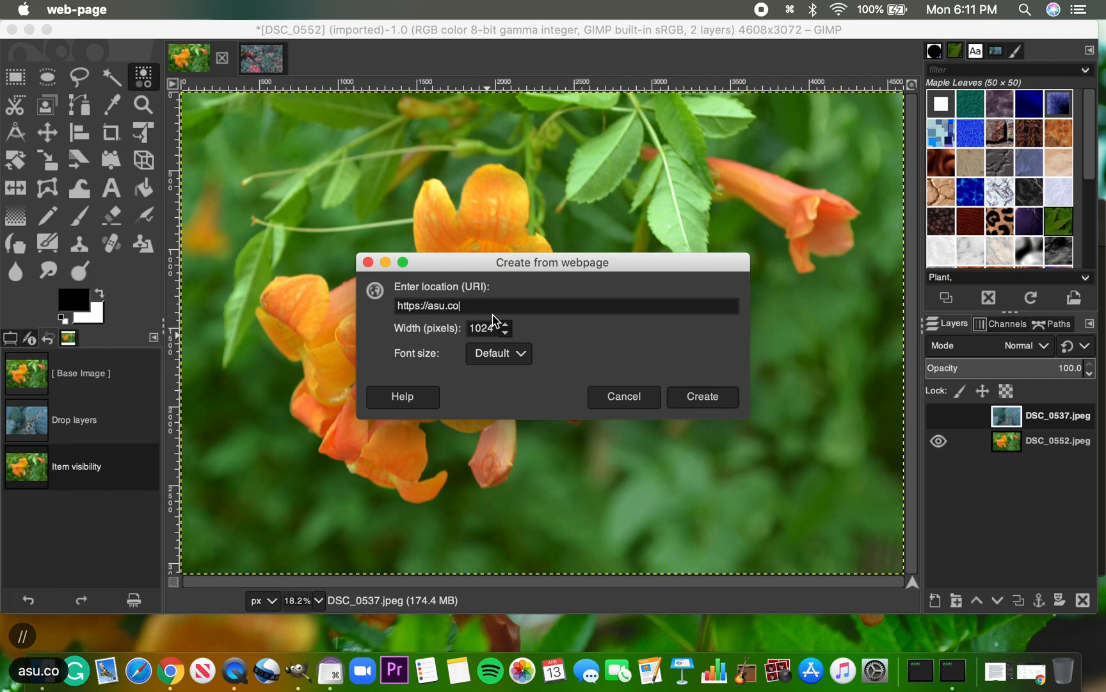
key("BackSpace")
key("BackSpace")
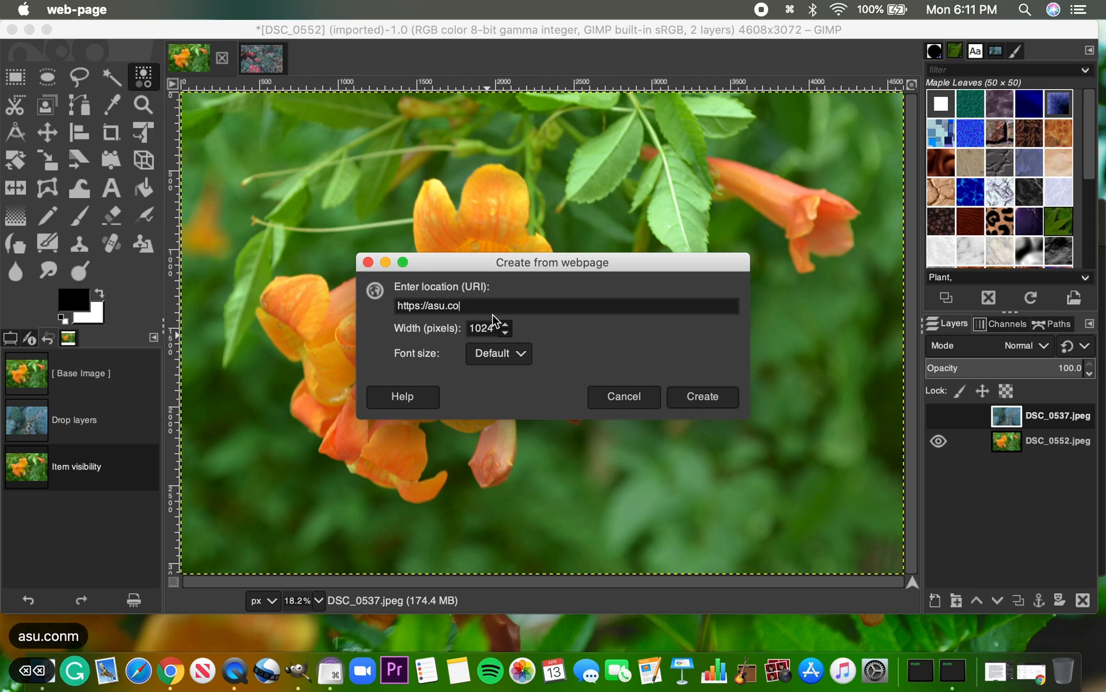
type("m")
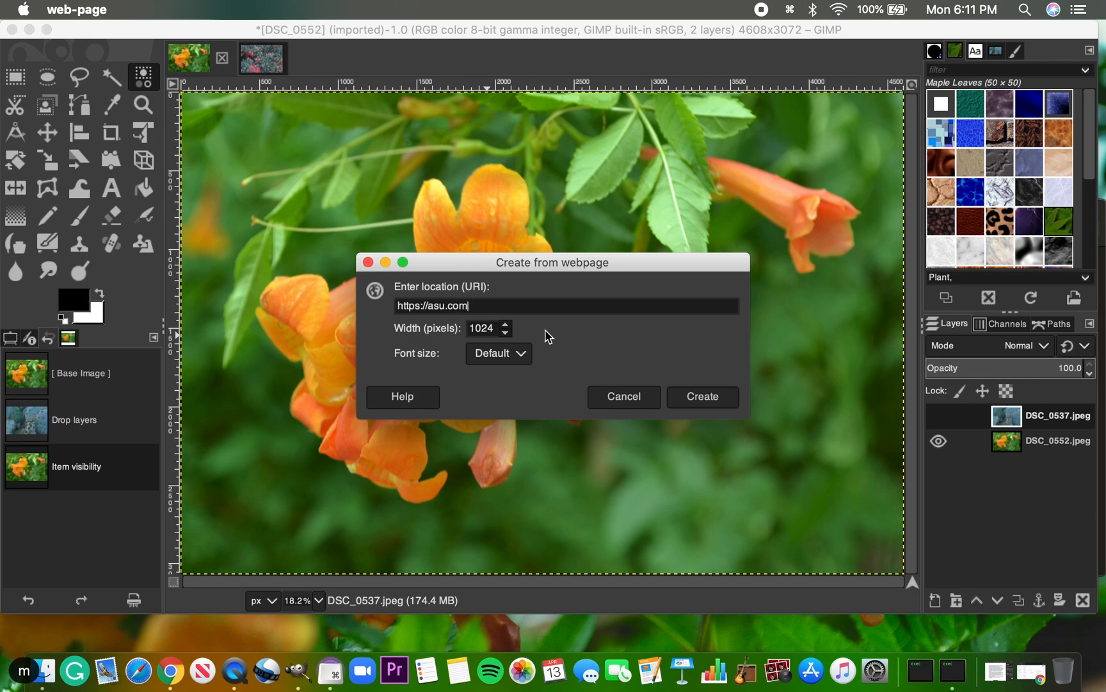
left_click(703, 397)
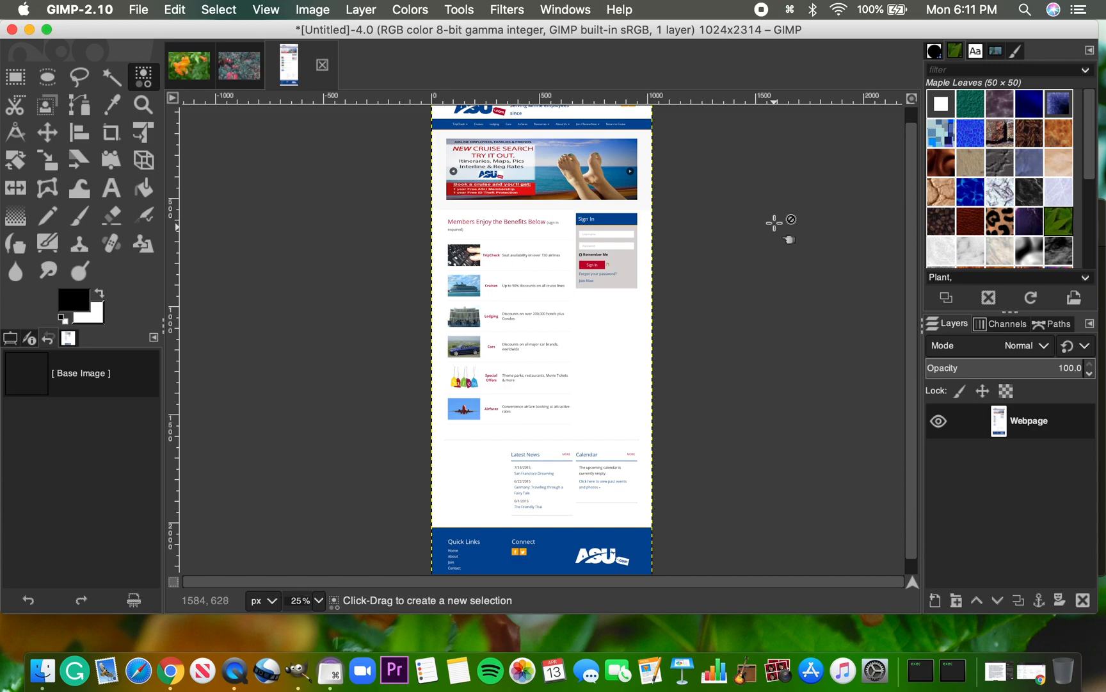
Close the webpage image without saving it and return to the DSC_0552 image
left_click(322, 65)
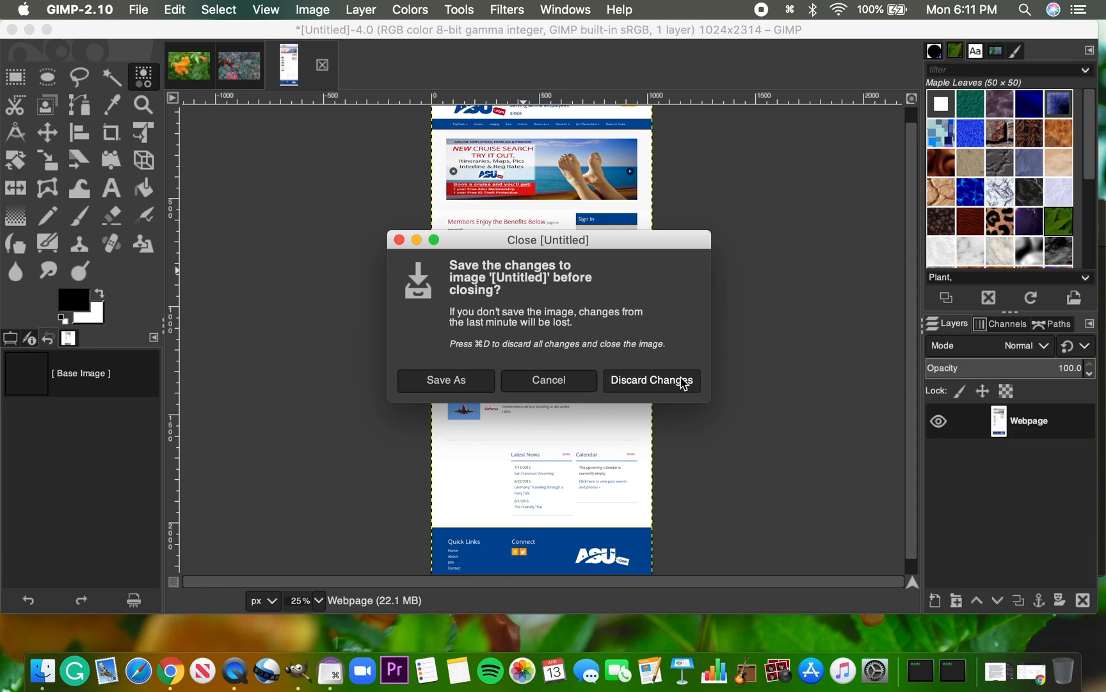
left_click(651, 380)
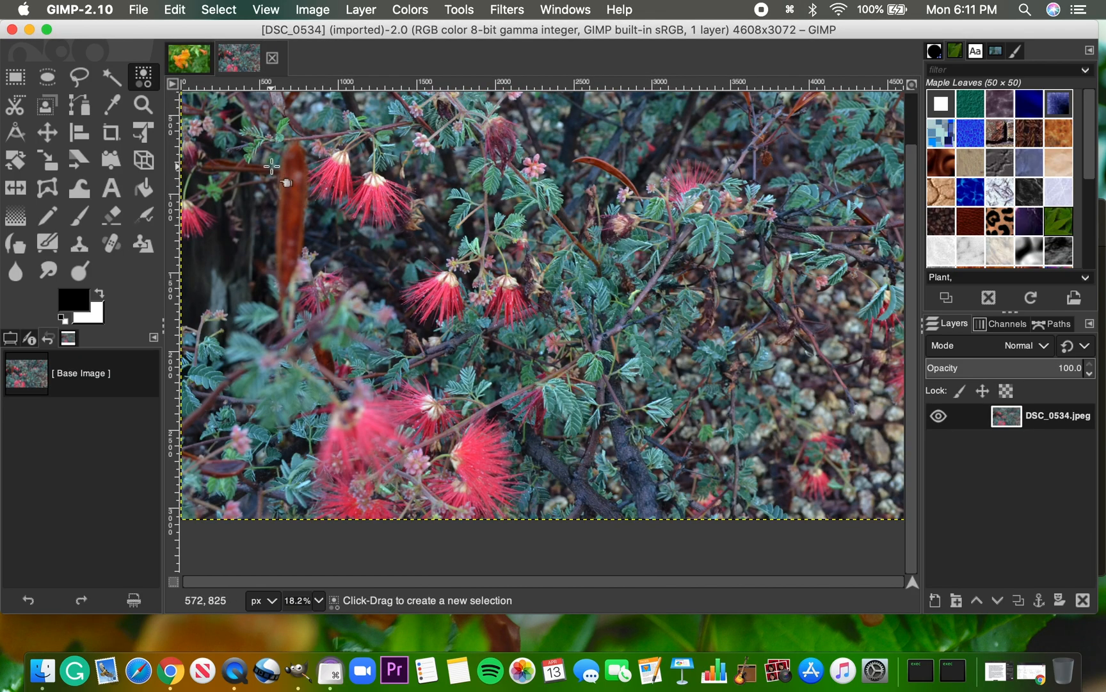
left_click(194, 62)
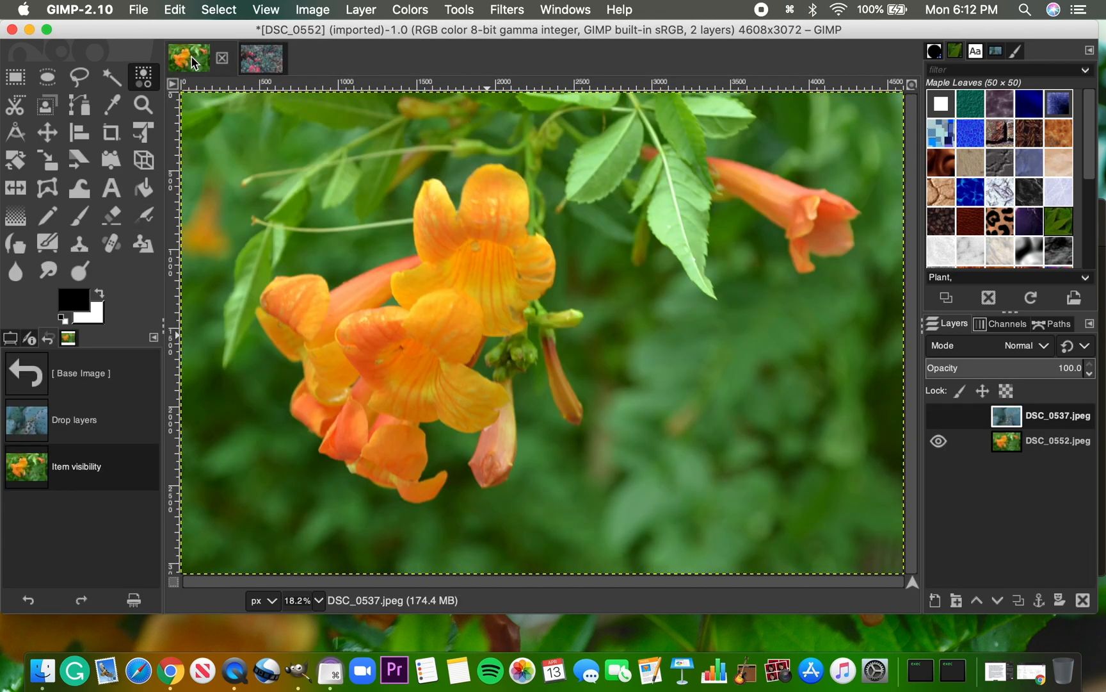
Create a new image from a screenshot of the entire screen, using a 4-second screenshot delay
left_click(139, 11)
mouse_move(160, 48)
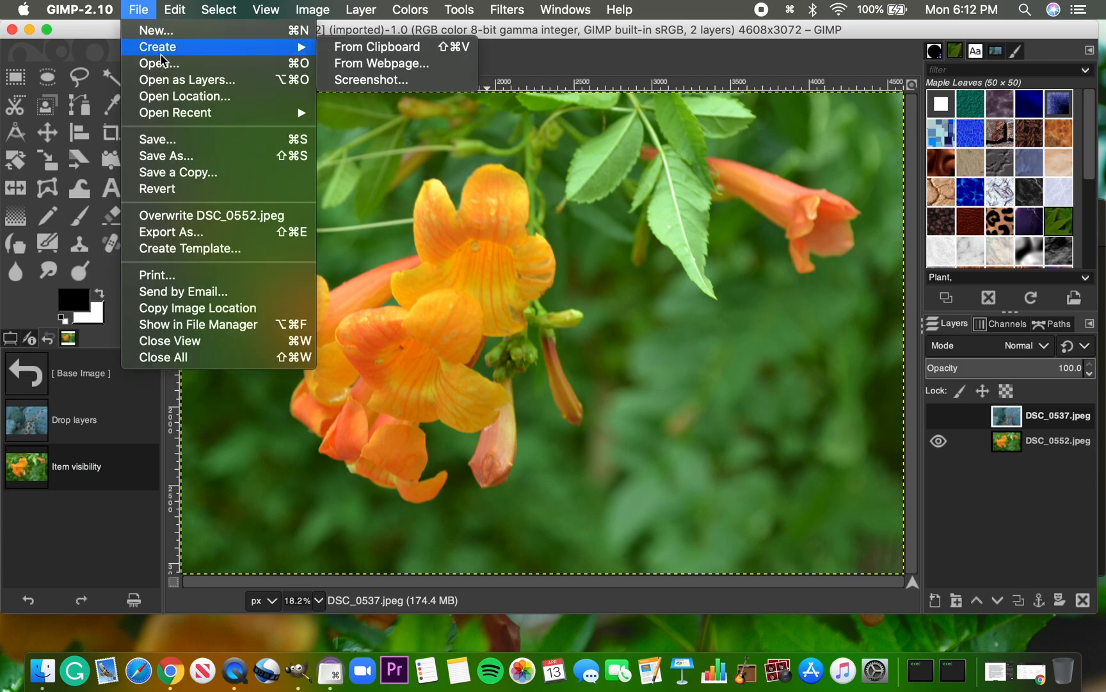
left_click(406, 79)
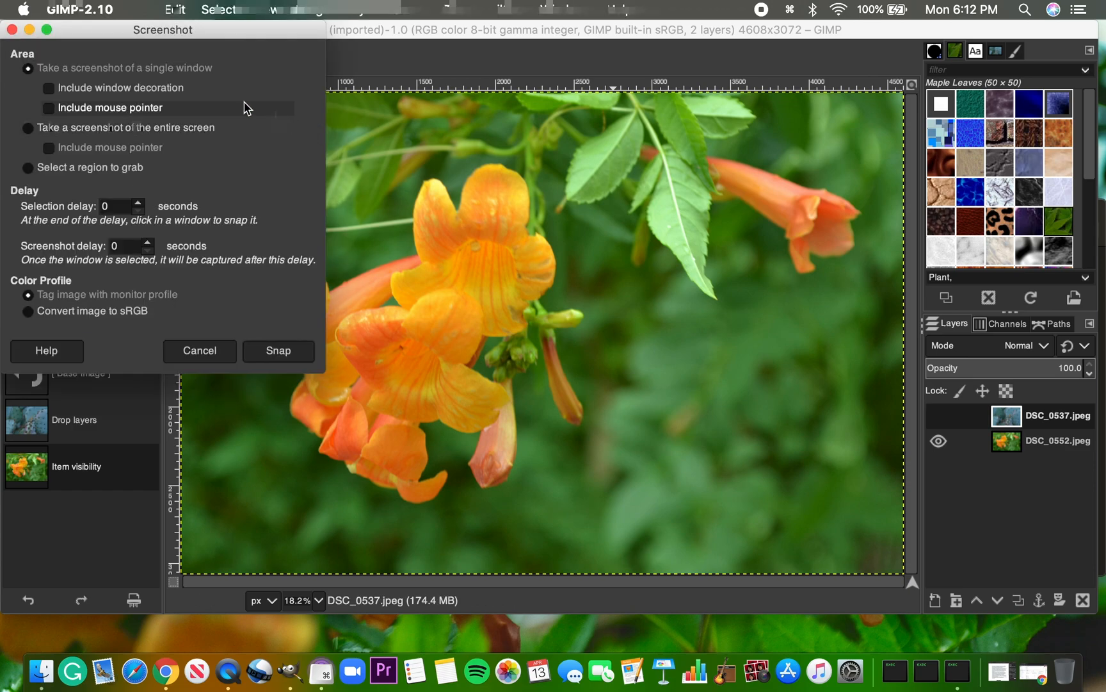
left_click_drag(114, 30, 189, 31)
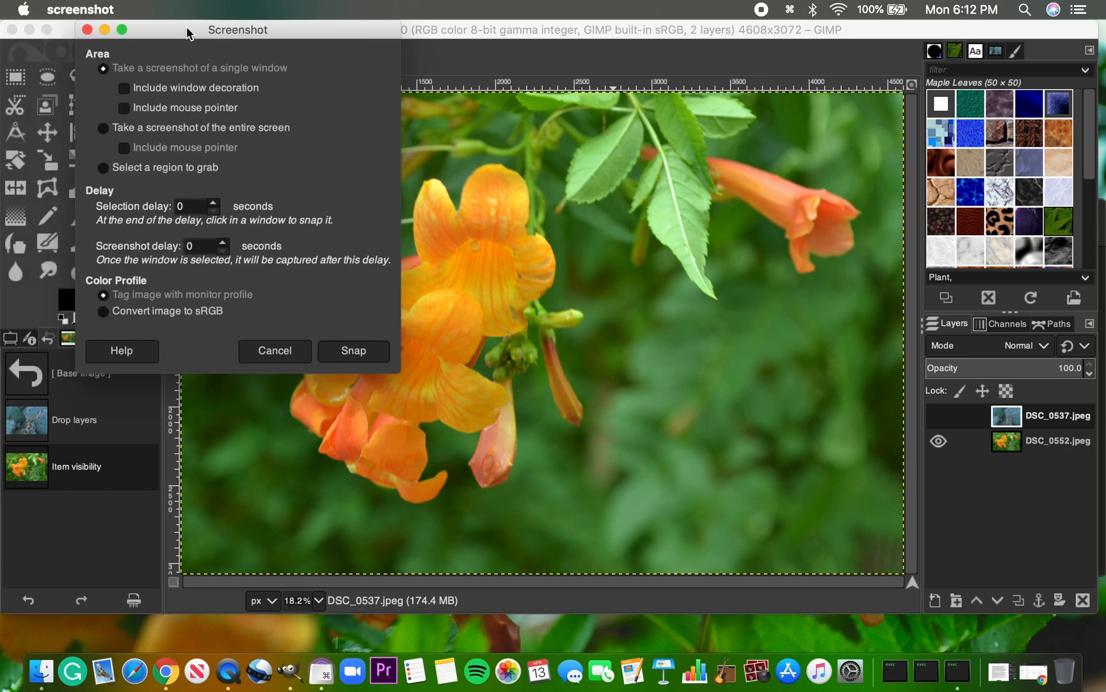
left_click(103, 130)
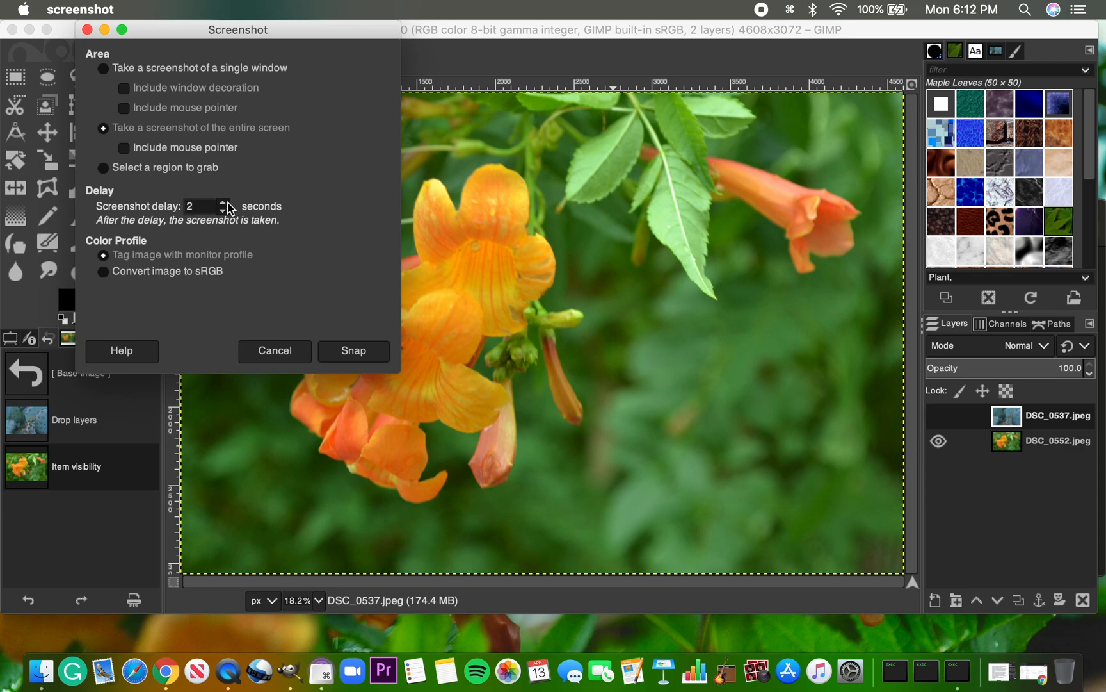
left_click(354, 350)
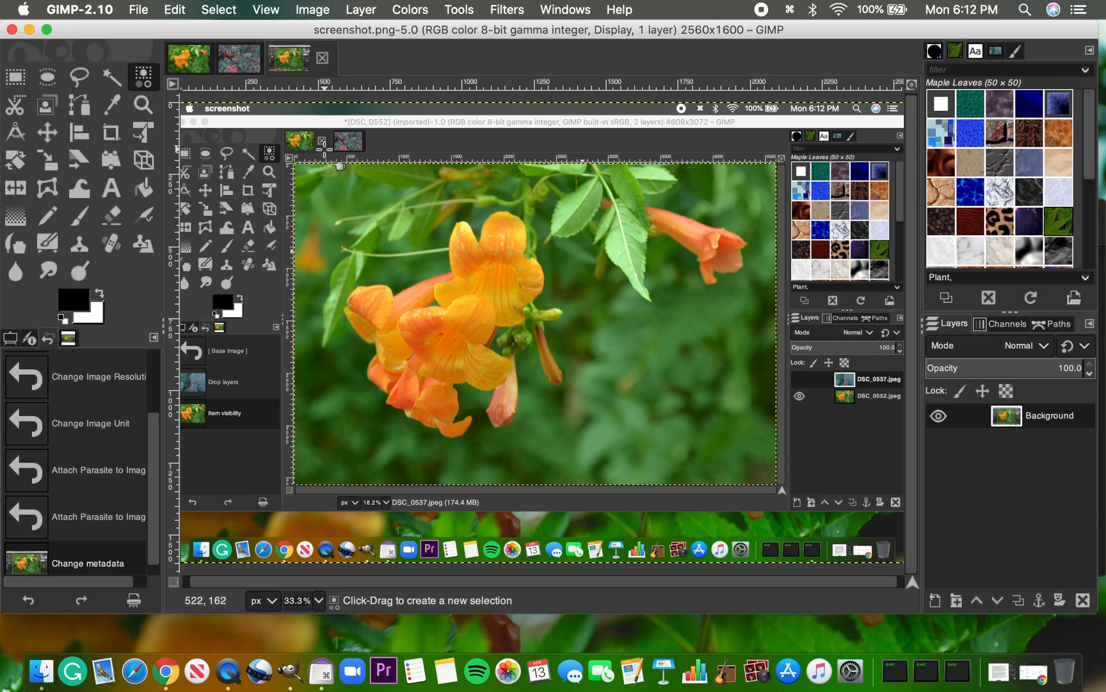
Close the screenshot image, then step through the DSC_0552 image's undo history and leave it at the base image
left_click(323, 61)
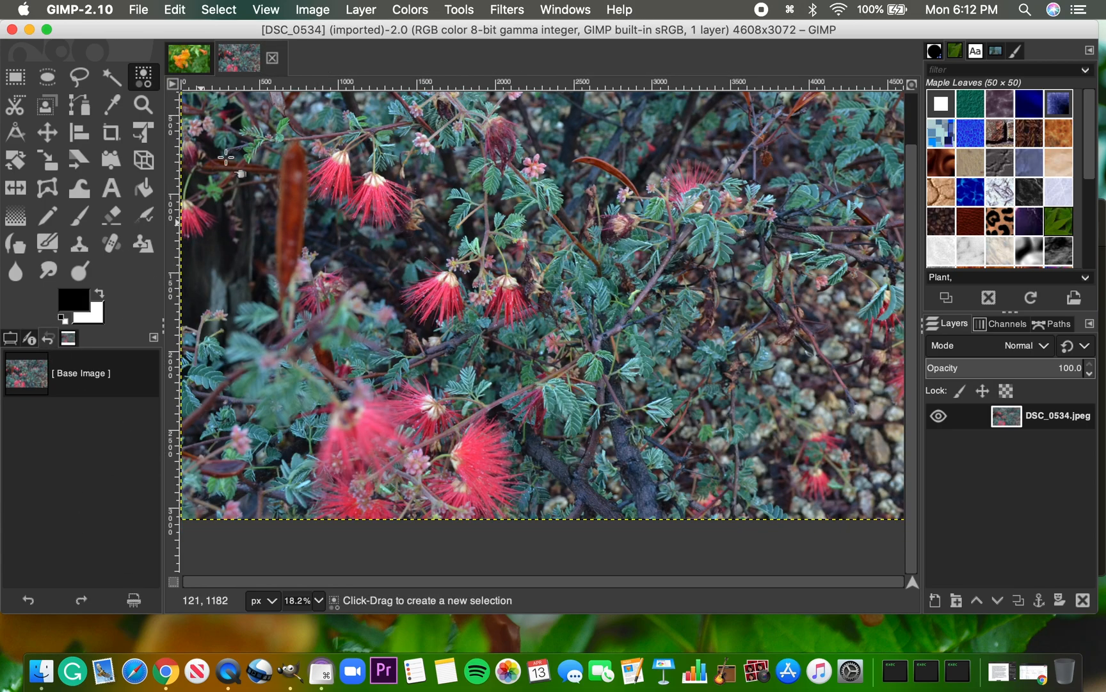
left_click(192, 59)
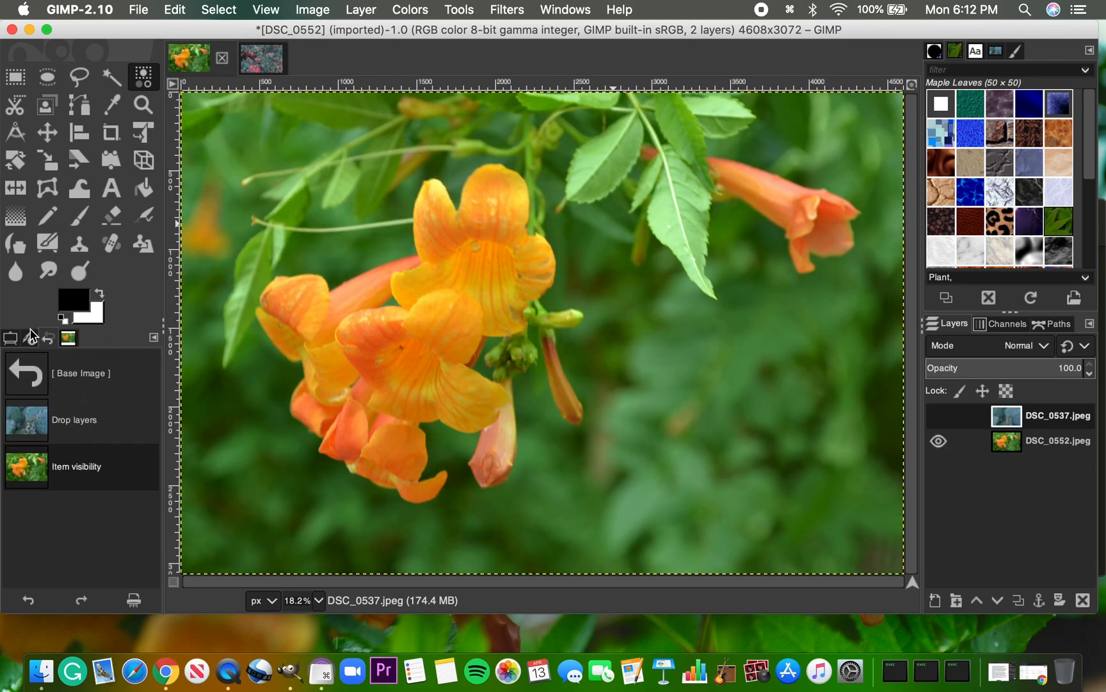
left_click(89, 365)
left_click(90, 424)
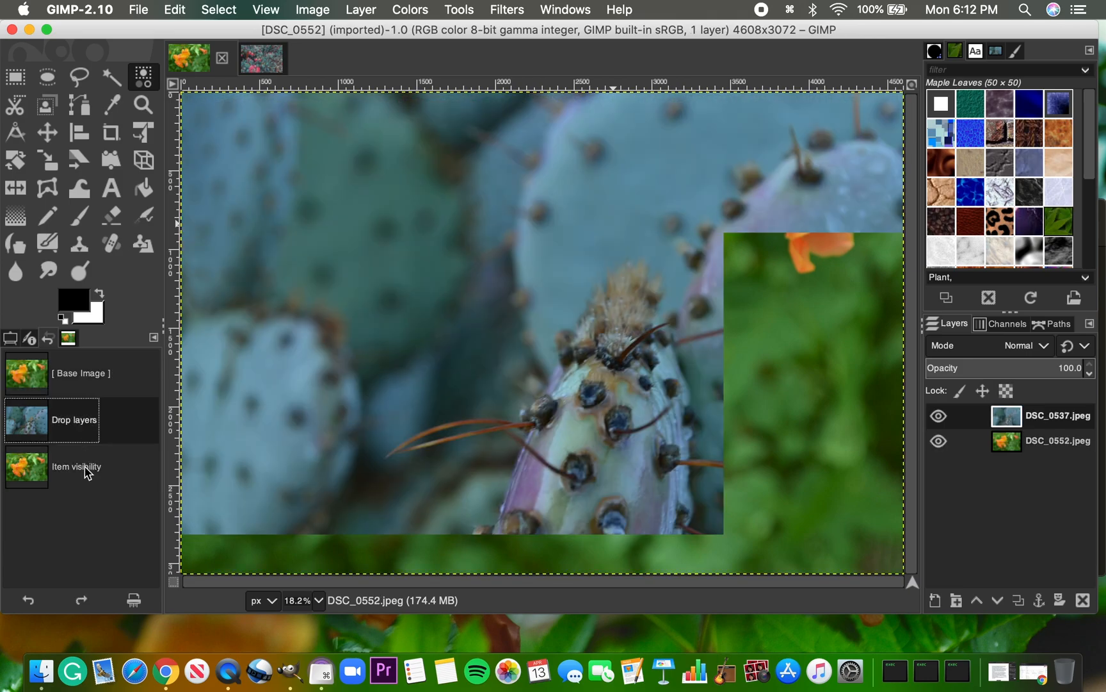
left_click(80, 482)
left_click(92, 372)
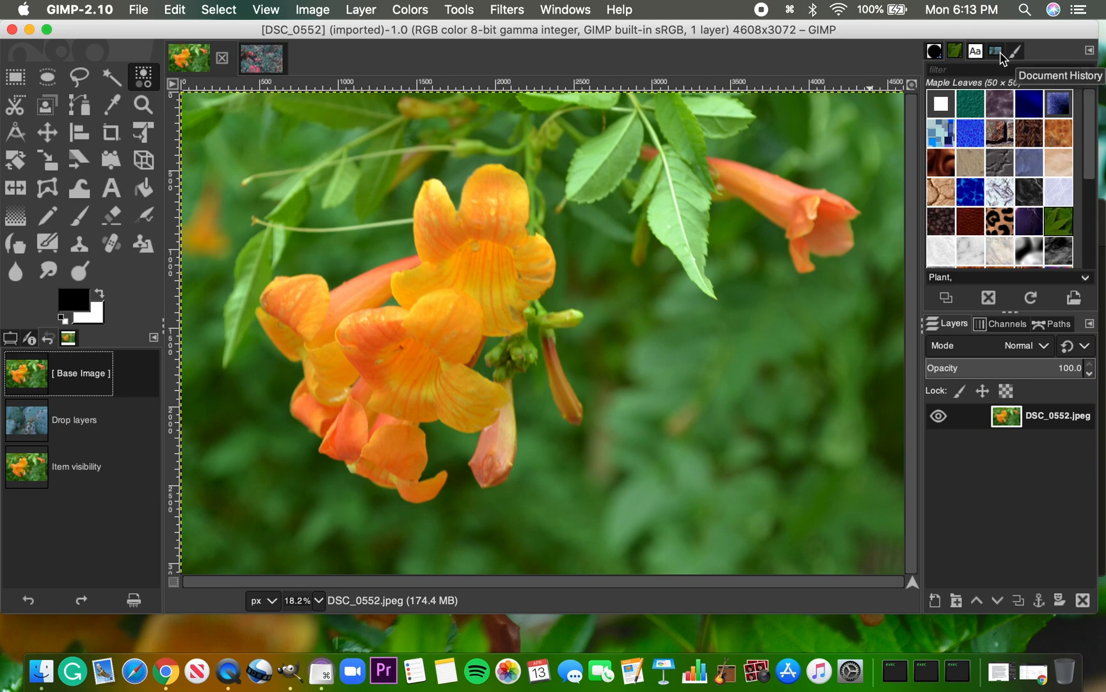
Examine the document history of recently opened photos and review the available editing and fill commands
left_click(996, 51)
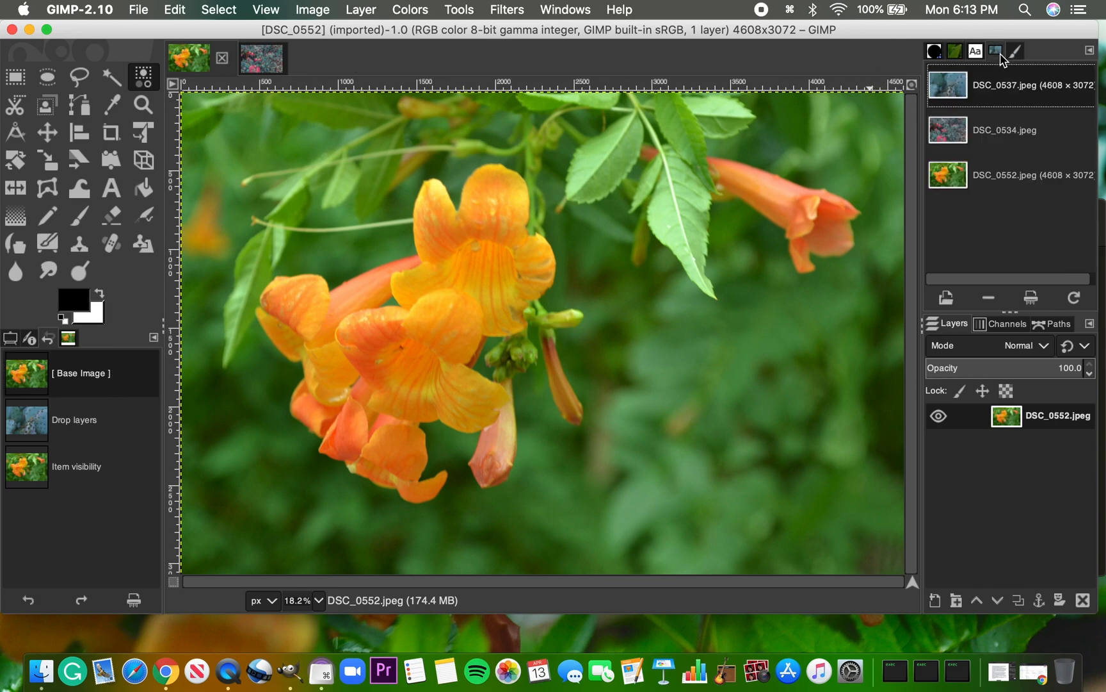
left_click(957, 137)
left_click(176, 9)
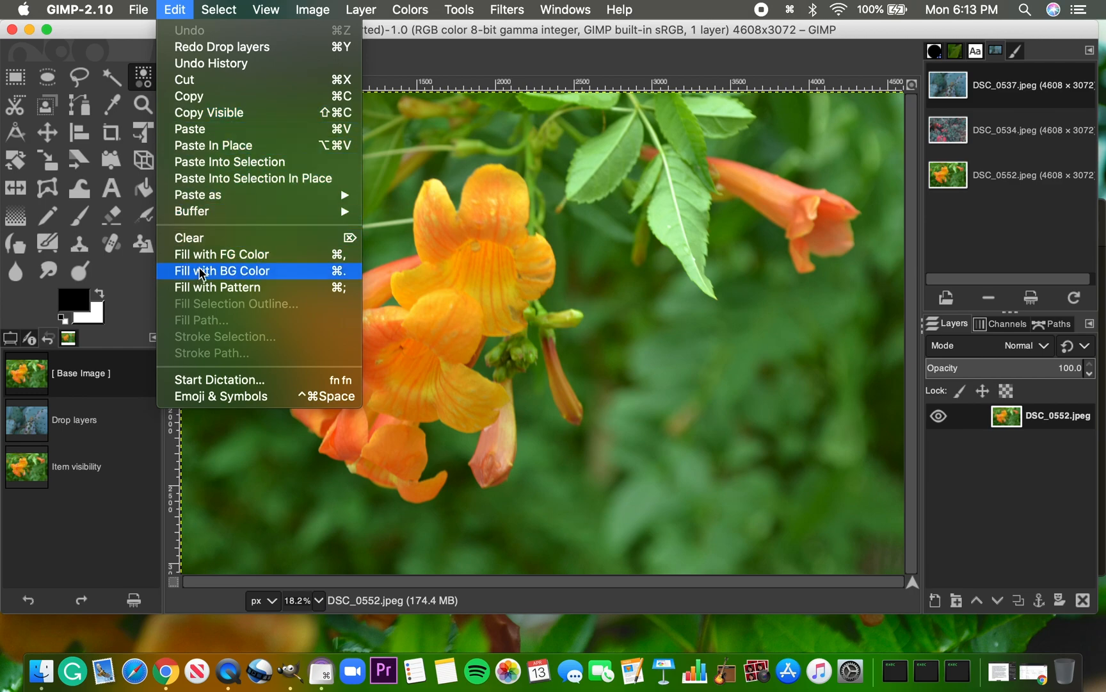
left_click(580, 260)
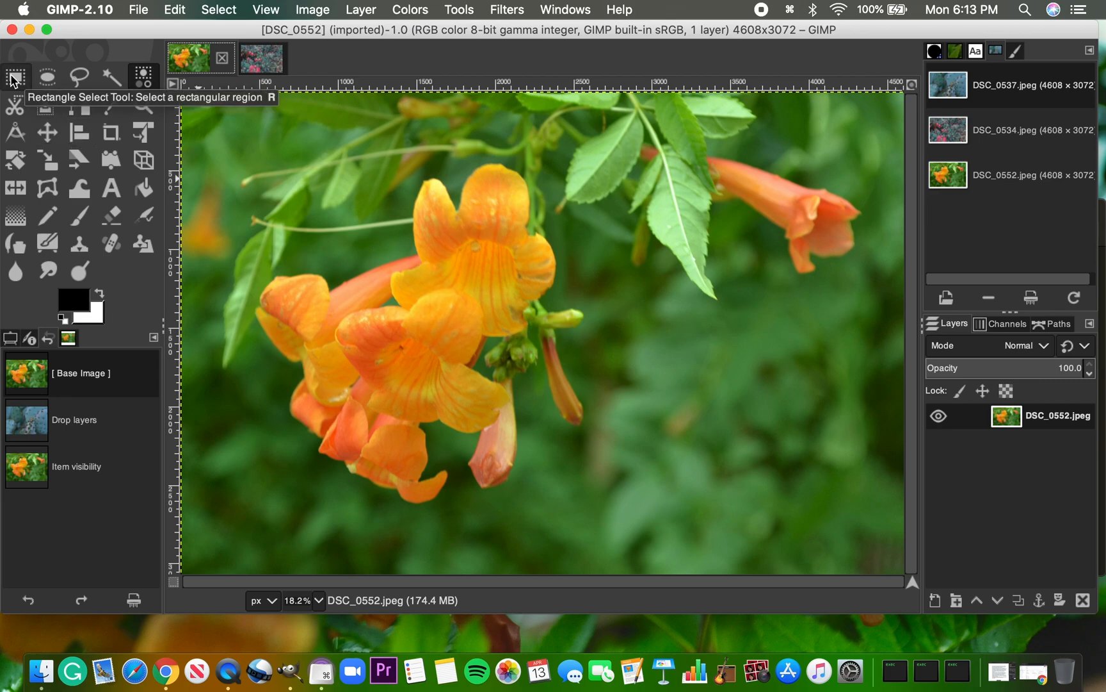
Select a rectangular area around the central orange flowers and fill it with the foreground color, then with the background color
left_click(14, 78)
left_click_drag(208, 157, 681, 527)
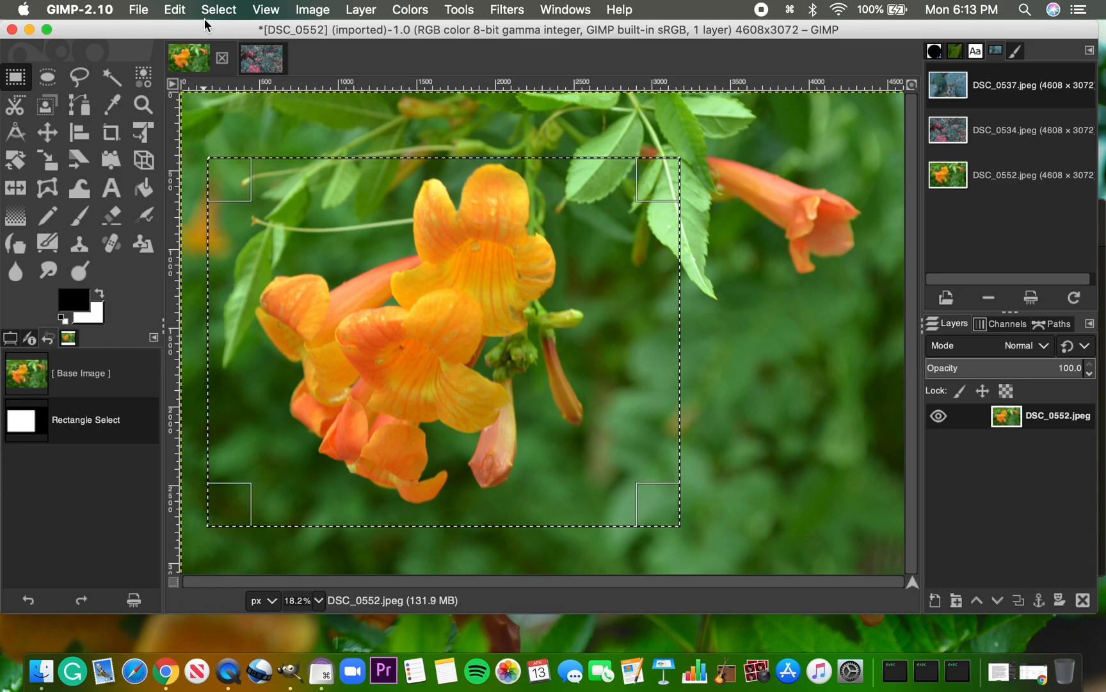
left_click(175, 9)
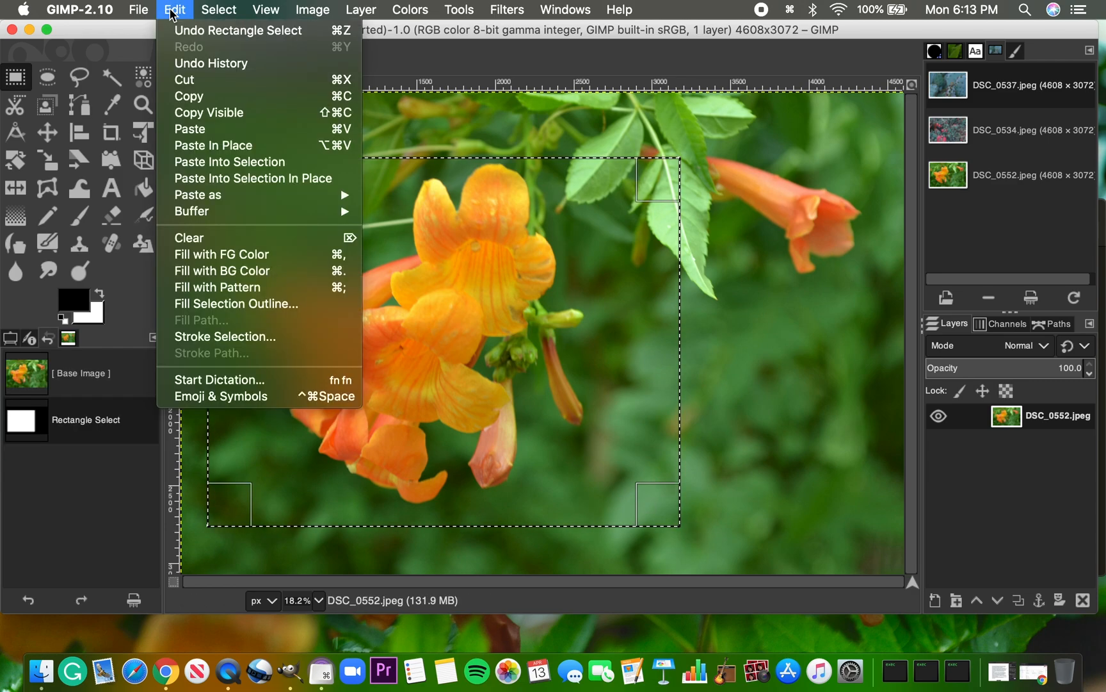
left_click(234, 256)
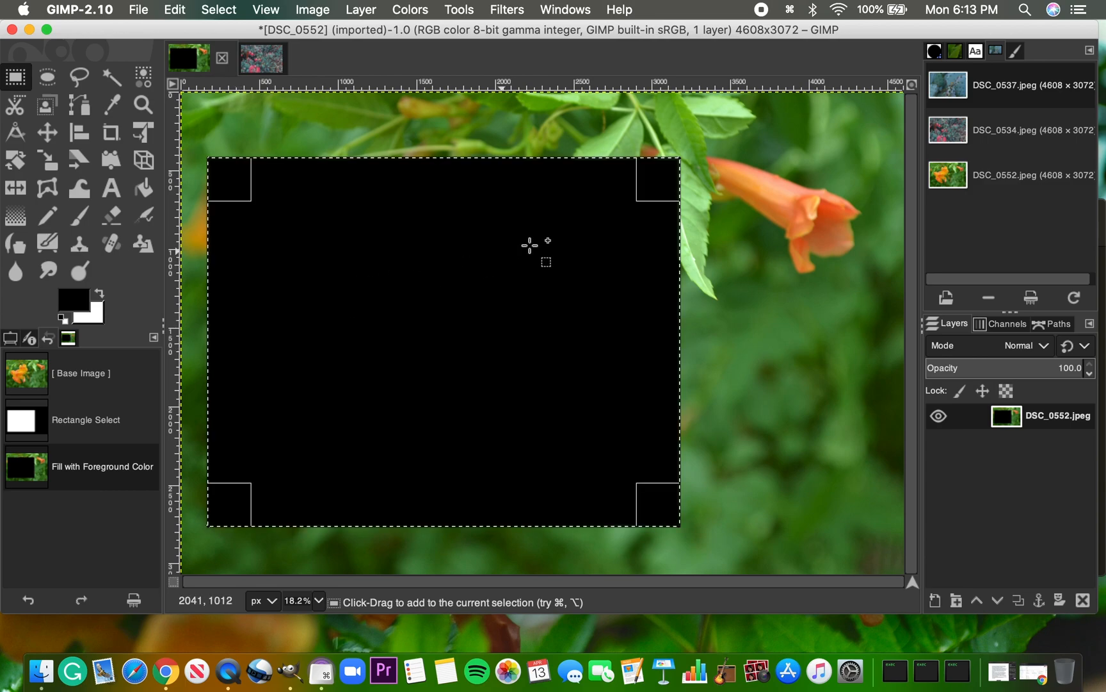
left_click(177, 9)
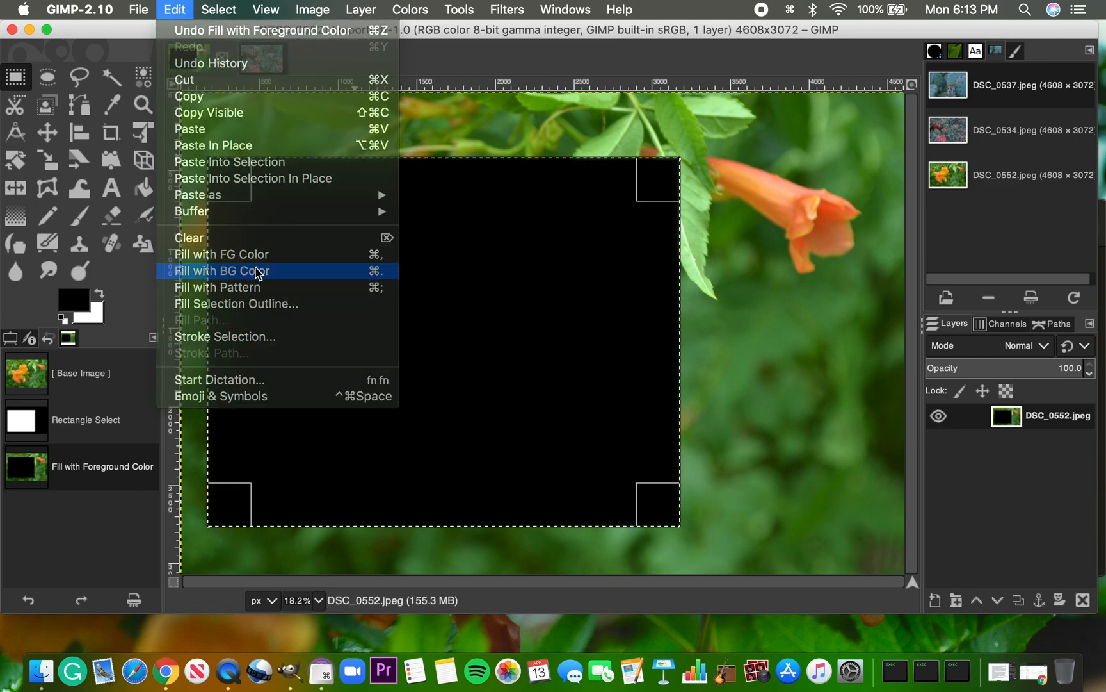
left_click(258, 272)
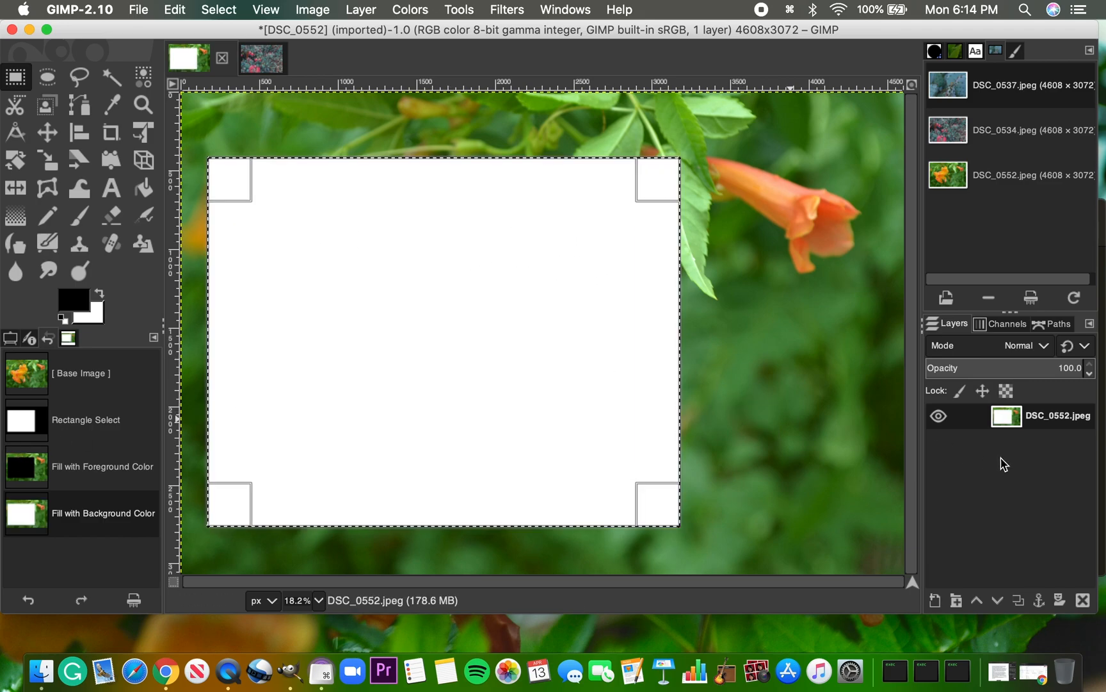
Fill the rectangular selection on the DSC_0552.jpeg layer with the Leopard pattern
left_click(186, 8)
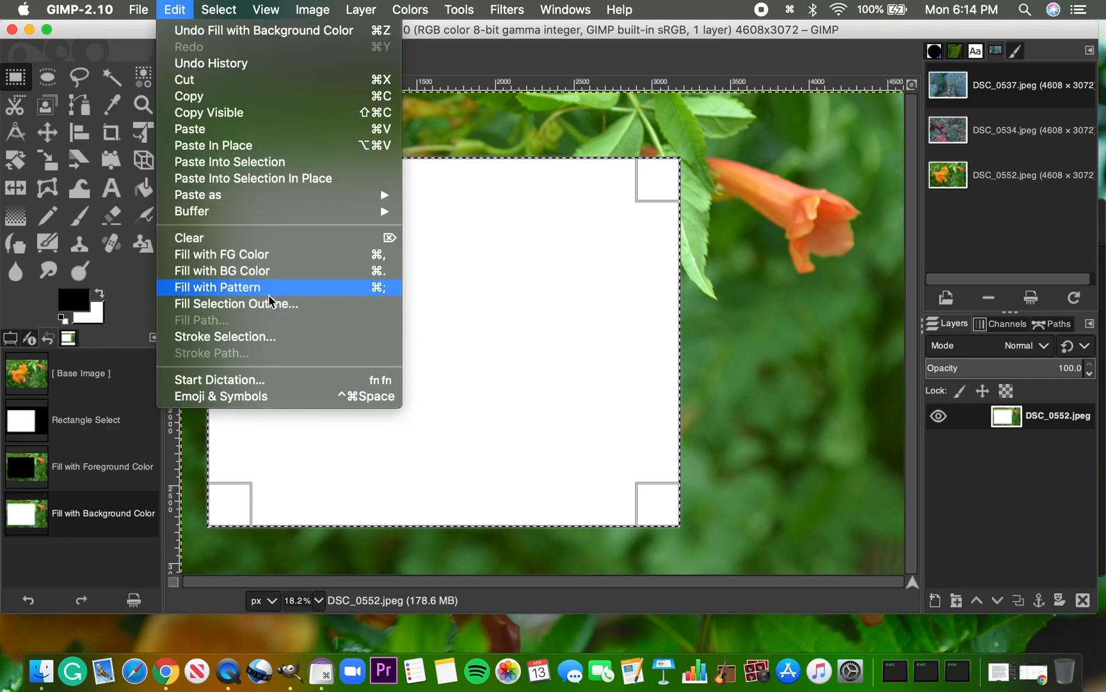
left_click(1002, 240)
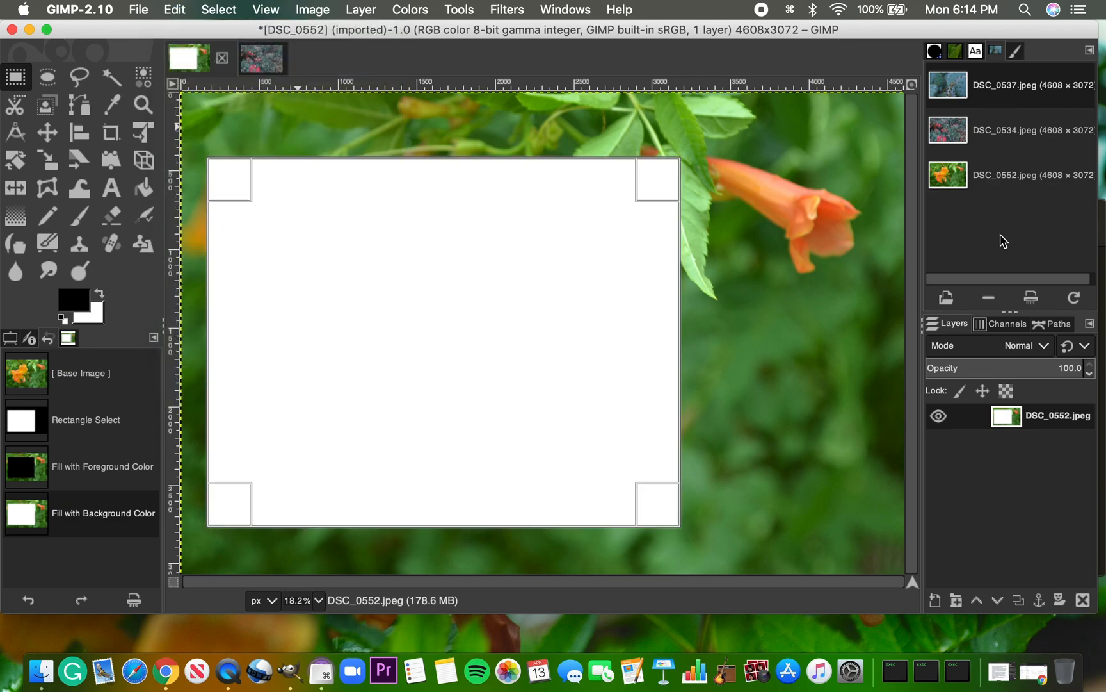
left_click(955, 53)
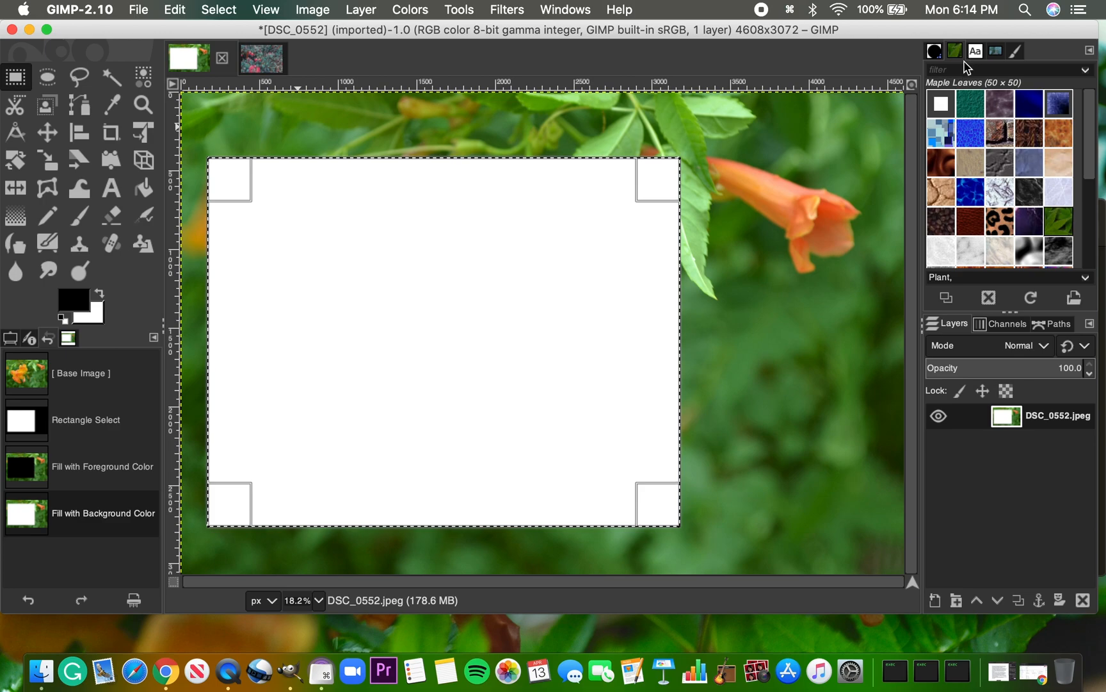
scroll(978, 128, "down", 2)
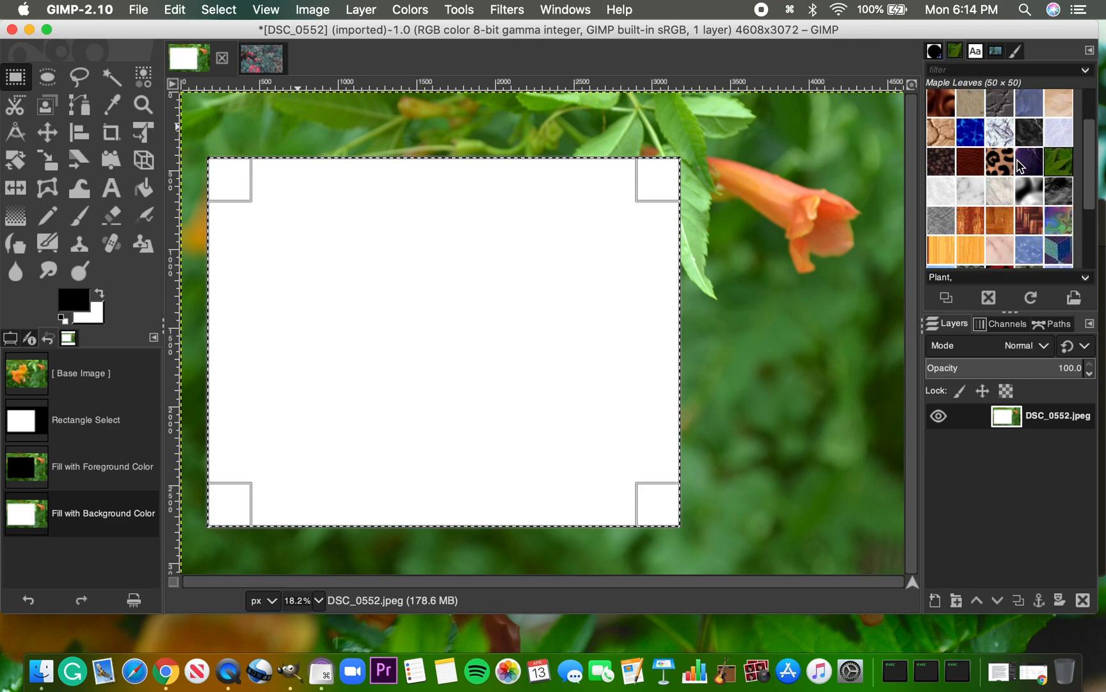
left_click_drag(1005, 168, 928, 415)
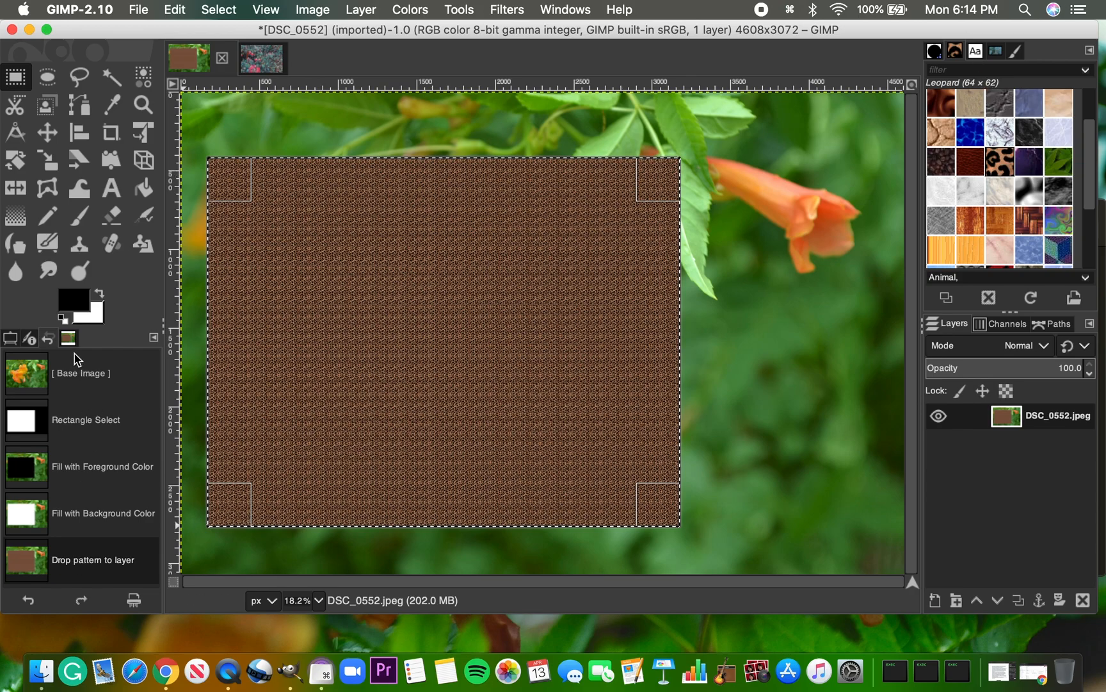
Revert the photo to its base image and fill an elliptical selection around the central orange flowers with the foreground color
left_click(74, 385)
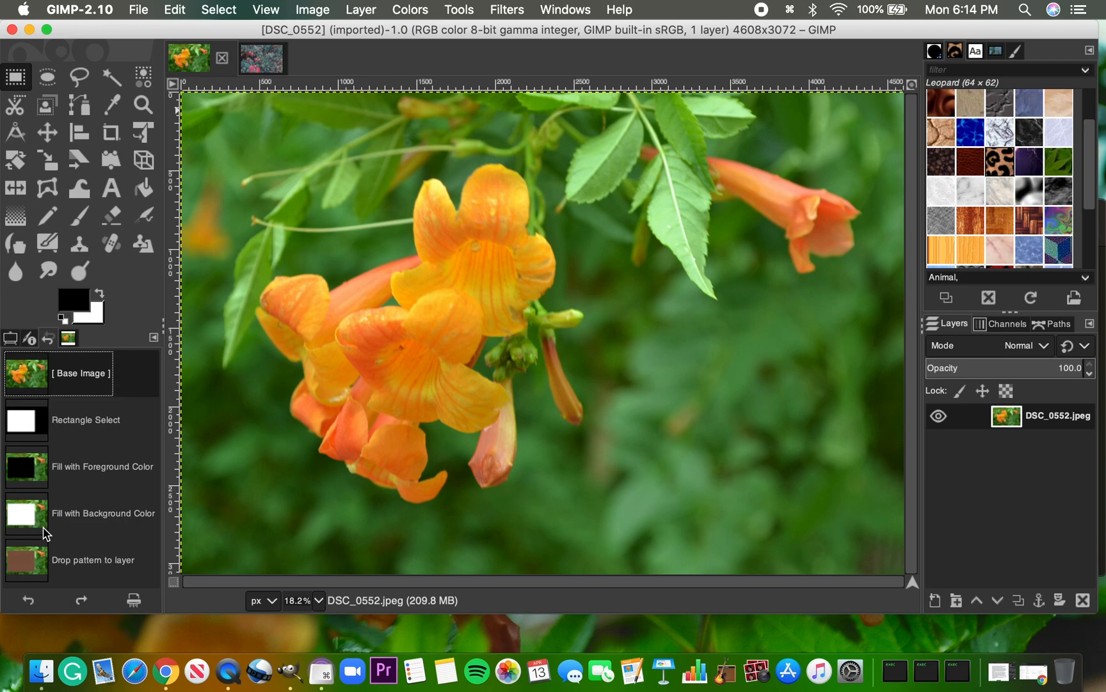
left_click(46, 77)
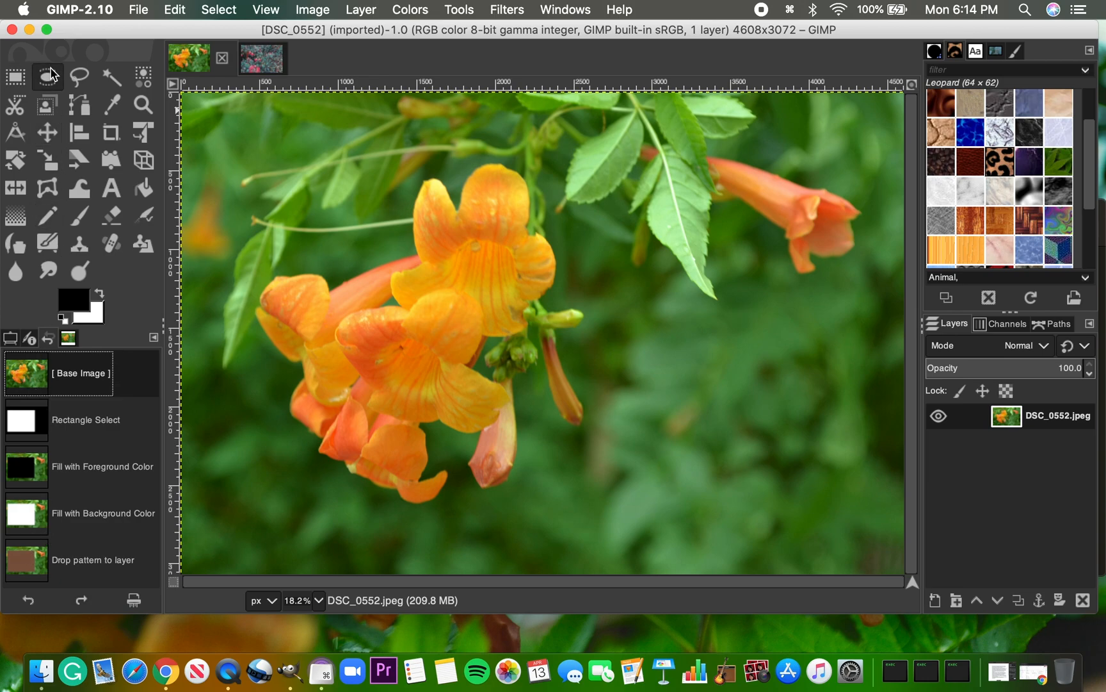
left_click_drag(248, 160, 634, 478)
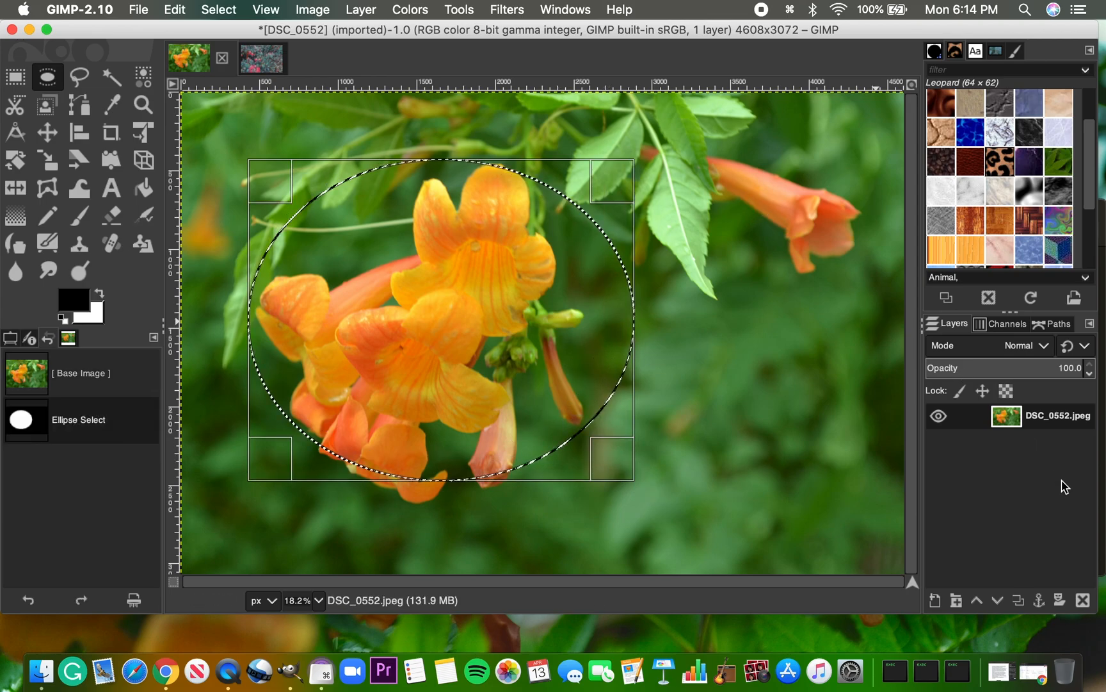
left_click(175, 9)
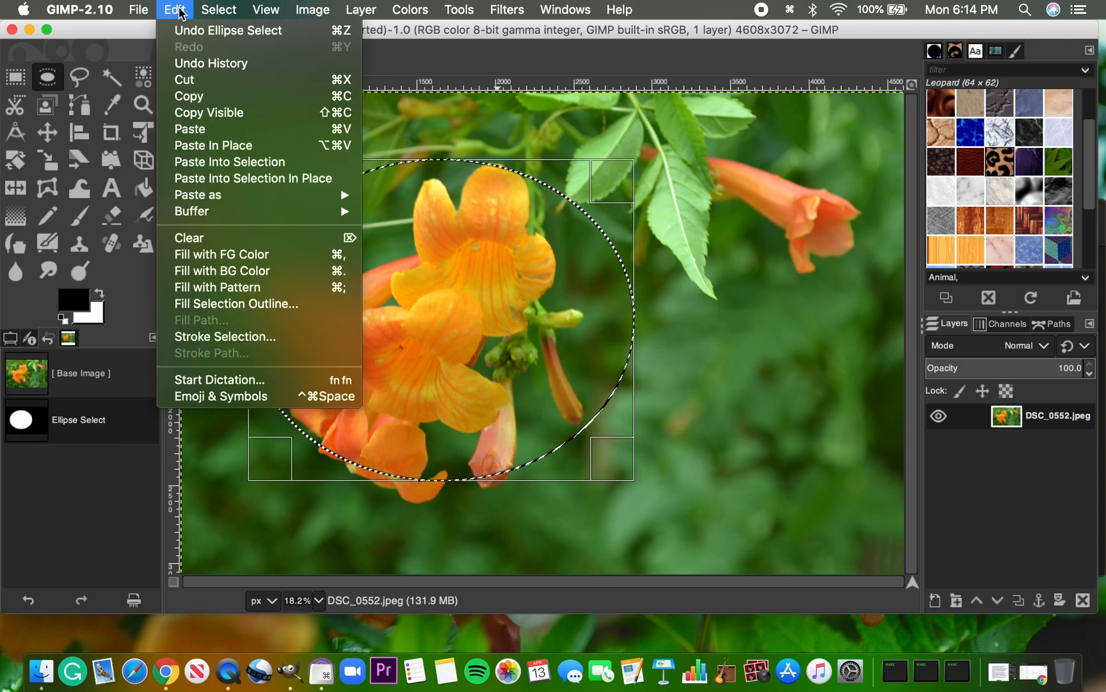
left_click(228, 254)
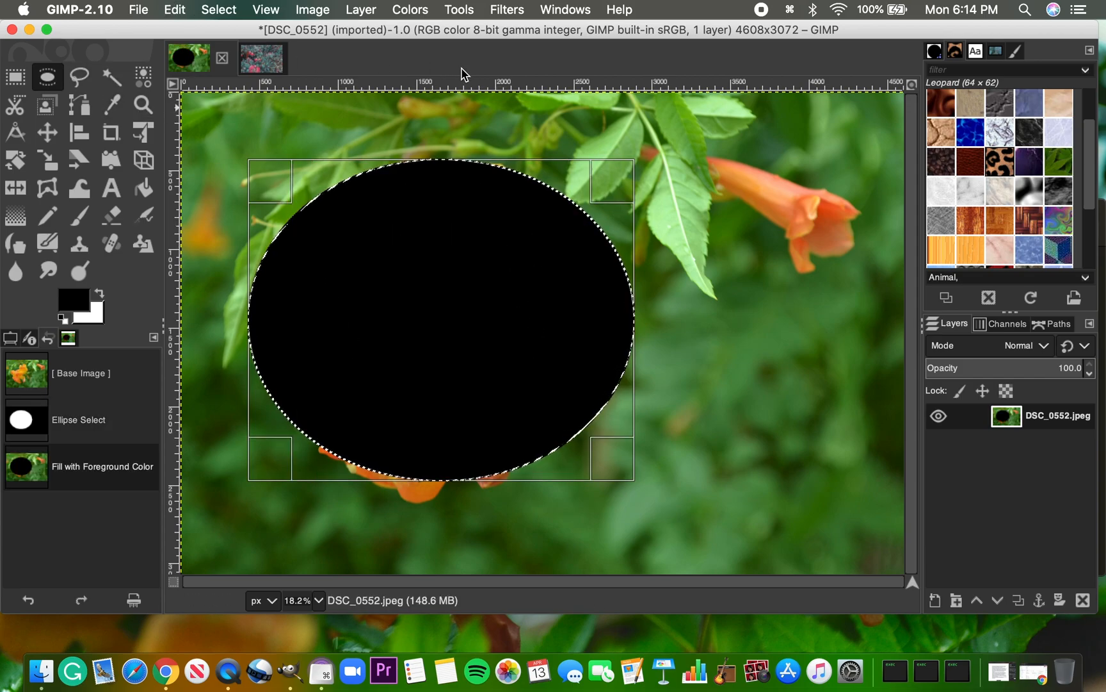
Outline a roughly triangular free selection across the leaf and the separate orange flower beside the black ellipse
left_click(78, 77)
mouse_move(570, 136)
left_mouse_down()
mouse_move(654, 142)
mouse_move(871, 240)
left_mouse_up()
left_click(691, 425)
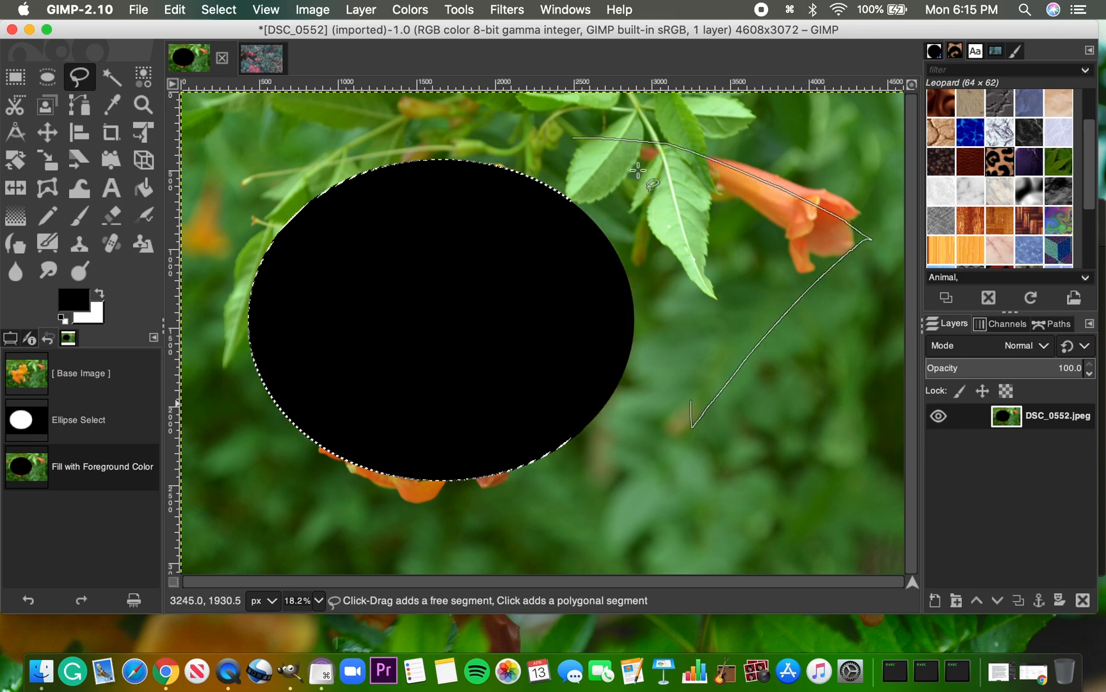
double_click(630, 141)
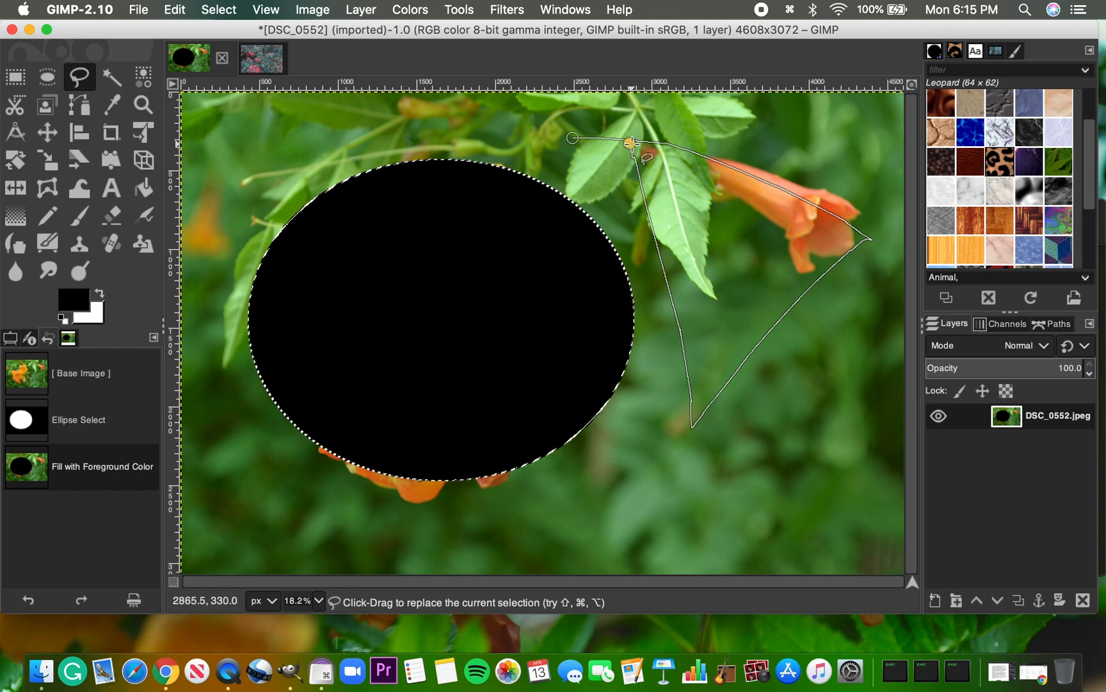
key("Return")
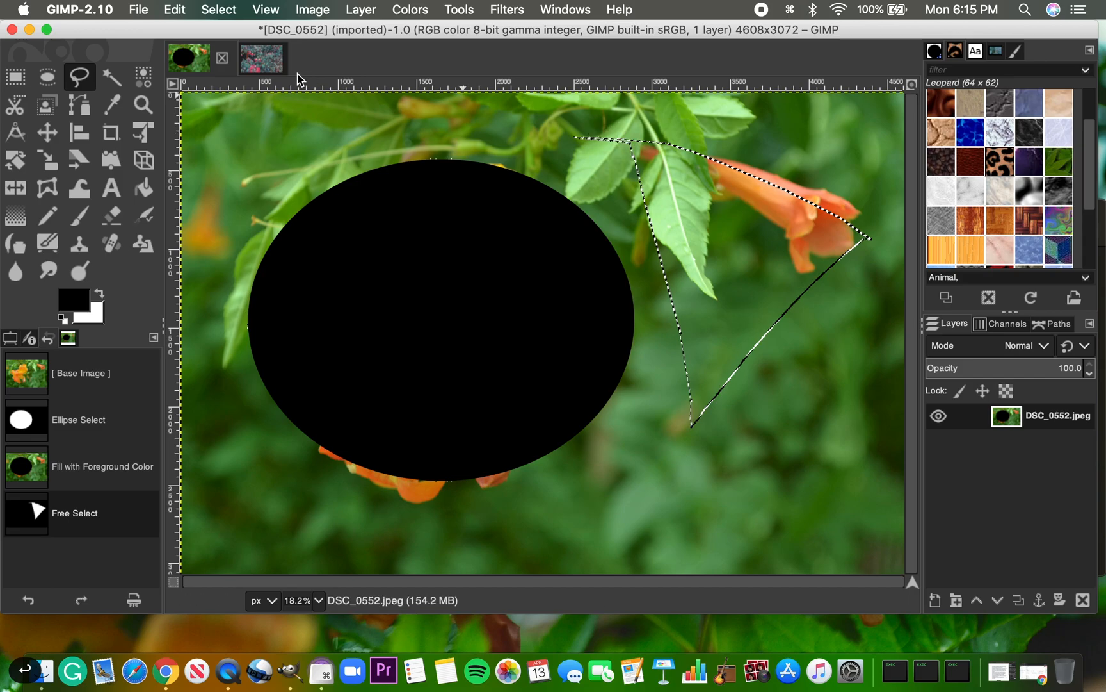
Fill the free selection with the foreground color, then with the Electric Blue pattern
left_click(175, 9)
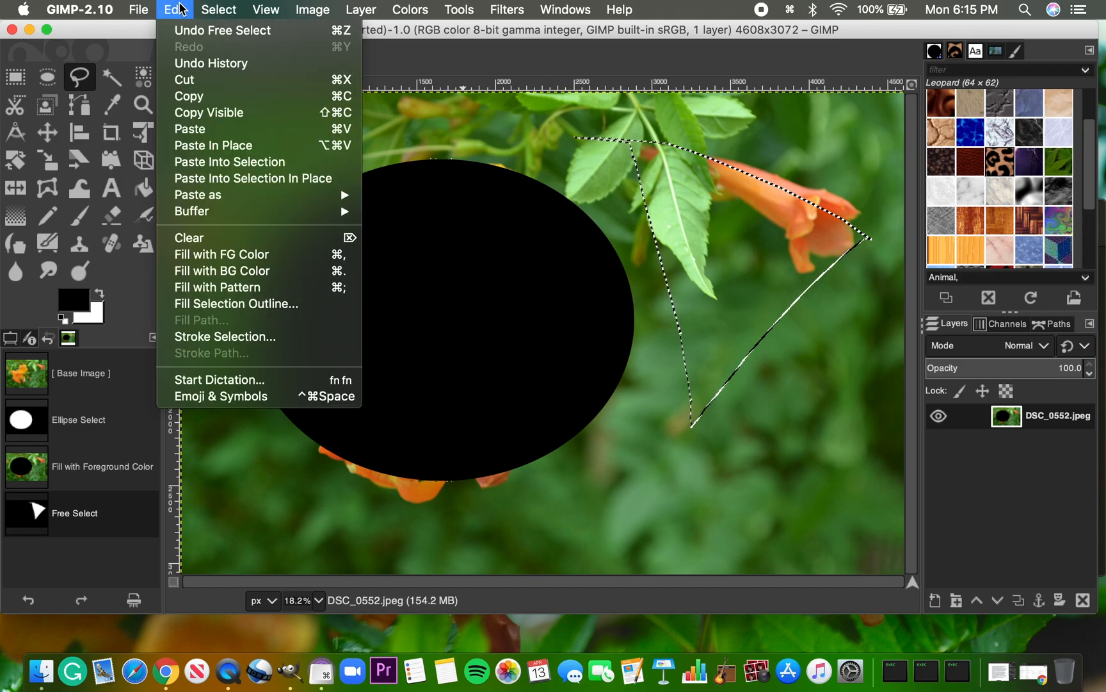
left_click(253, 254)
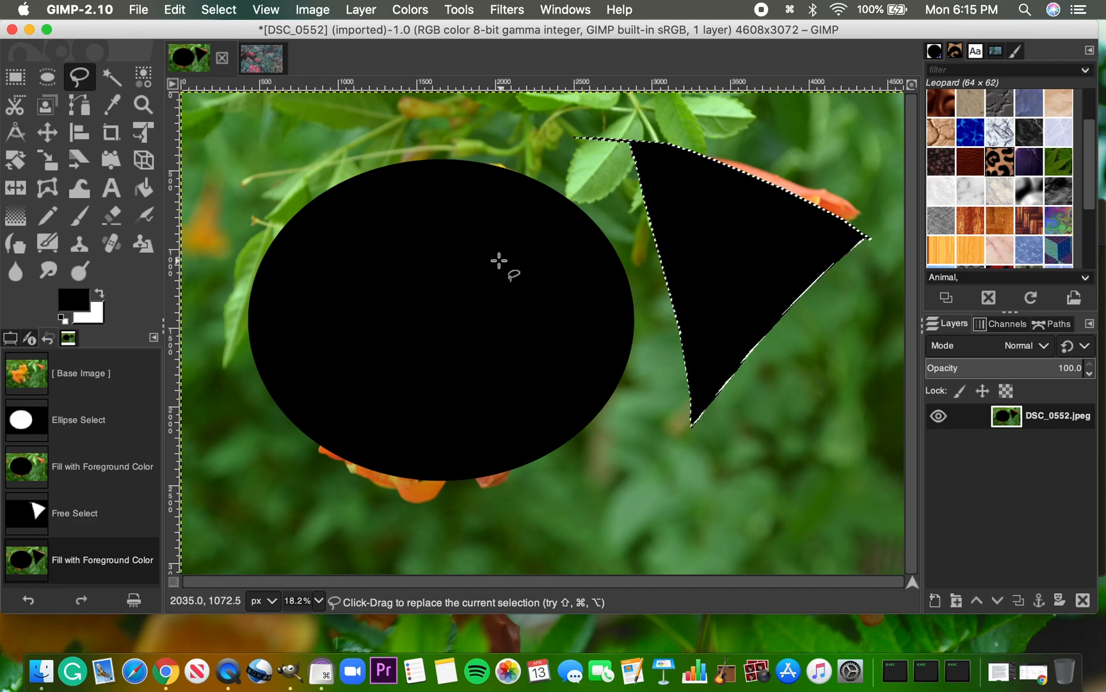
left_click_drag(963, 138, 996, 466)
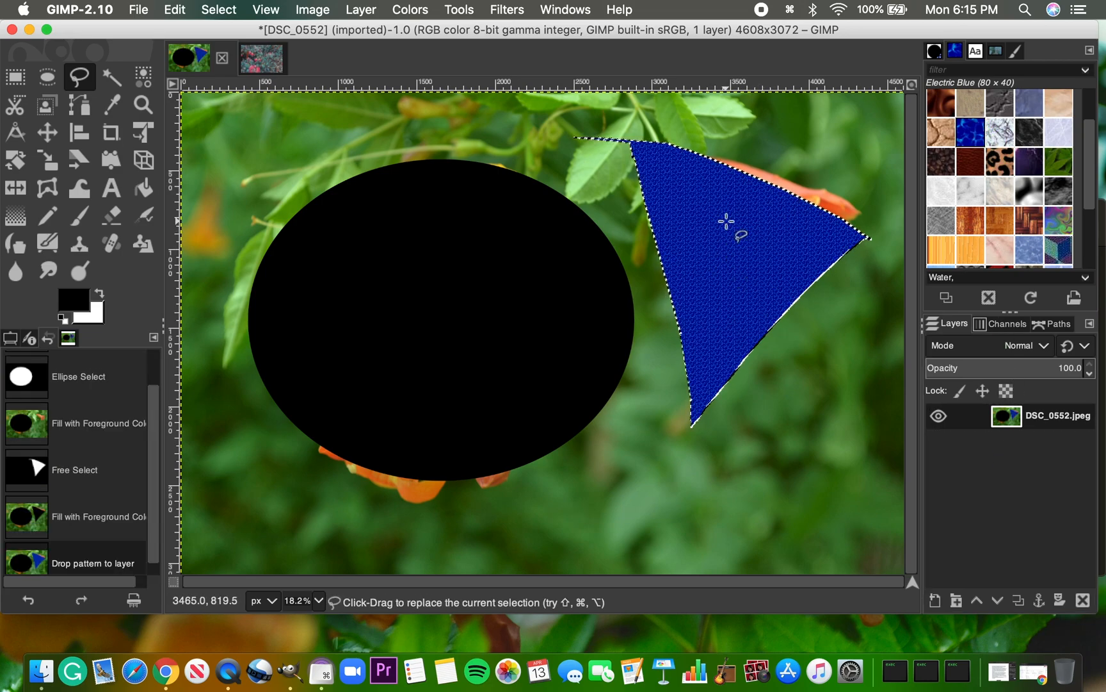
Revert the photo to its base image and select a patch of similar color on the central flower's upper petal with Fuzzy Select
scroll(59, 460, "up", 2)
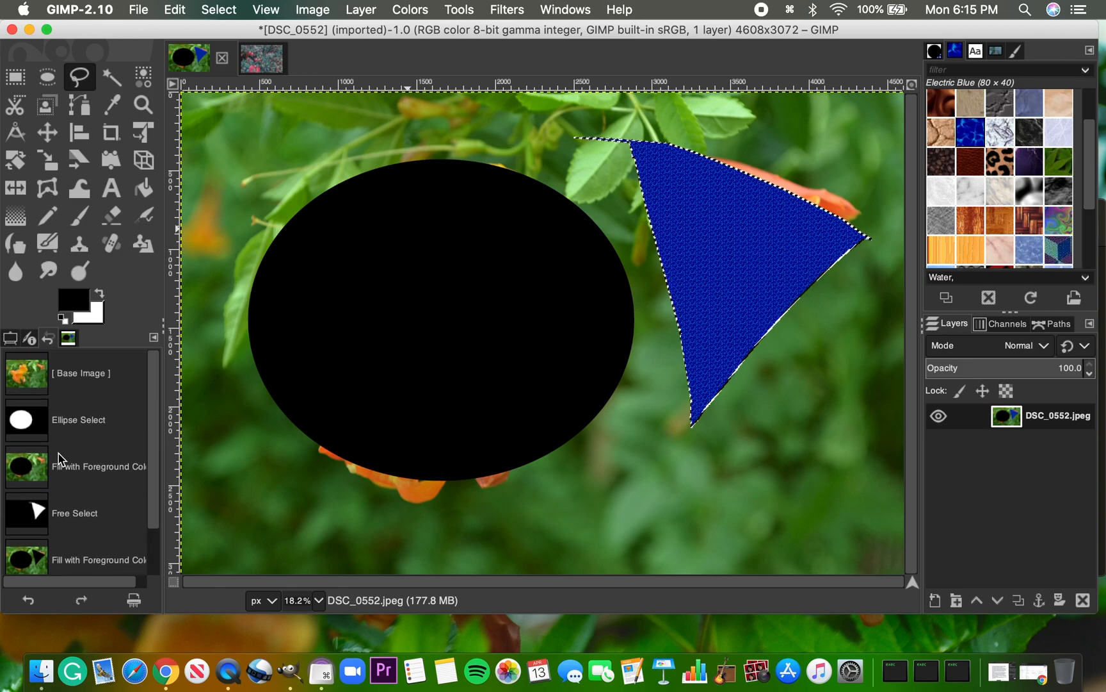
left_click(91, 378)
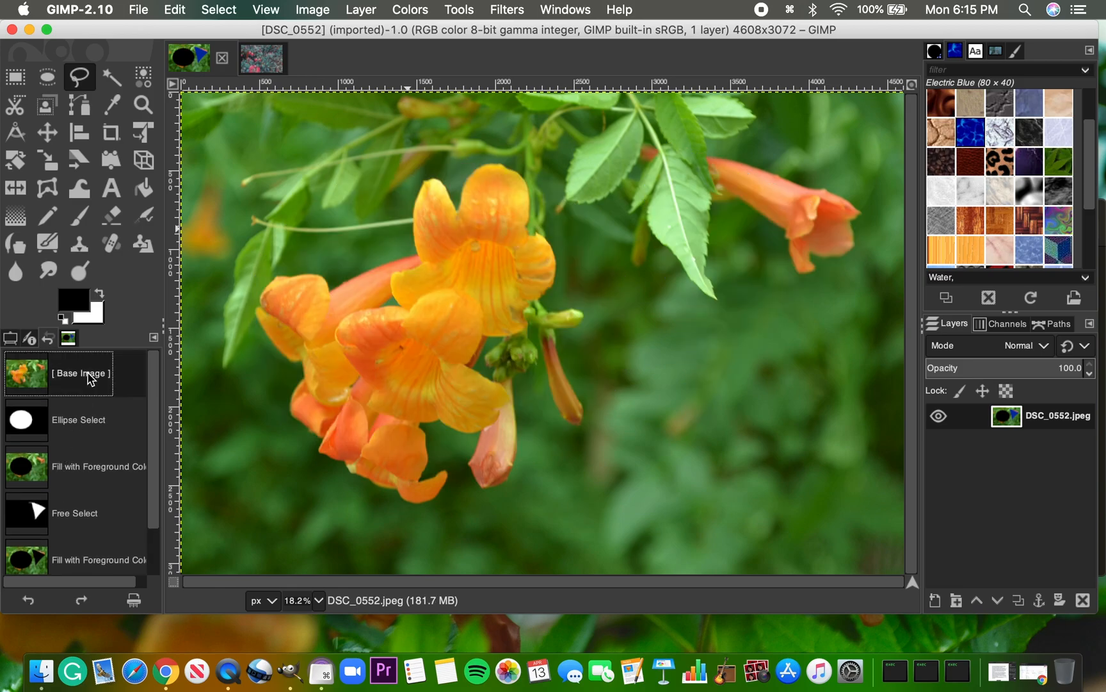
left_click(112, 78)
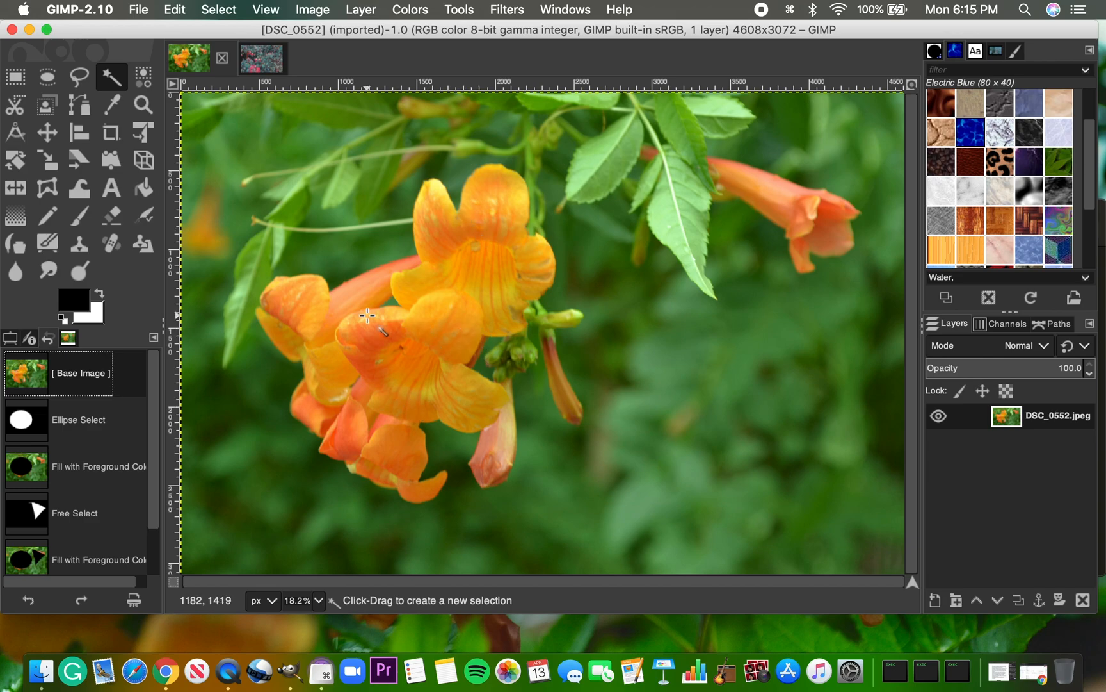
left_click(319, 602)
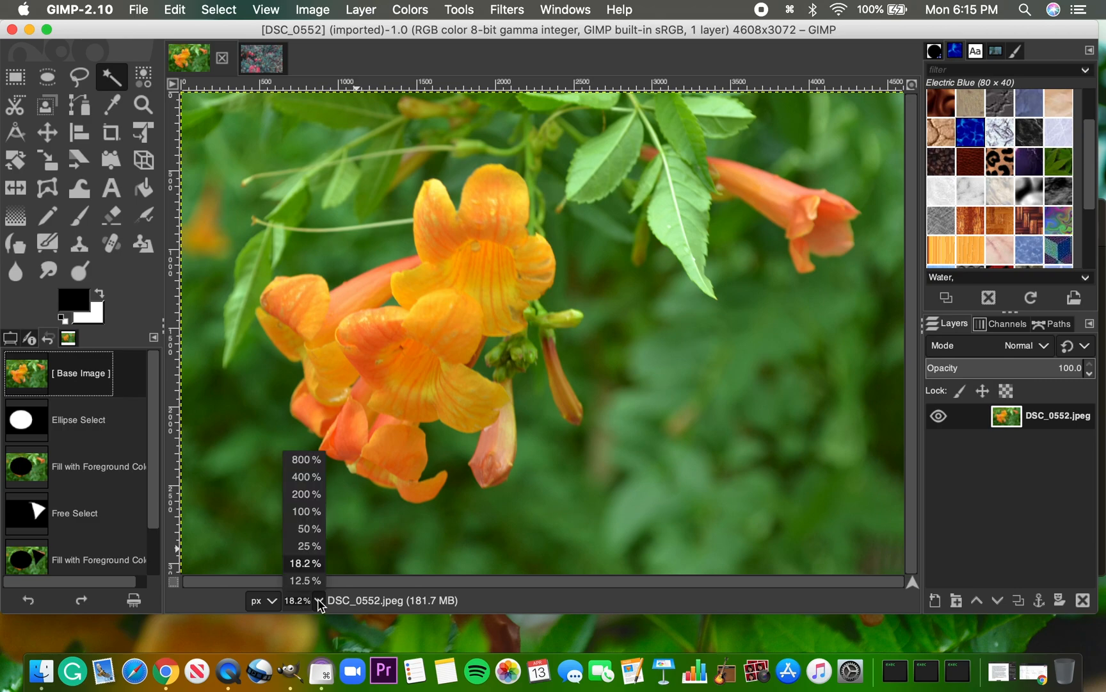
left_click(306, 511)
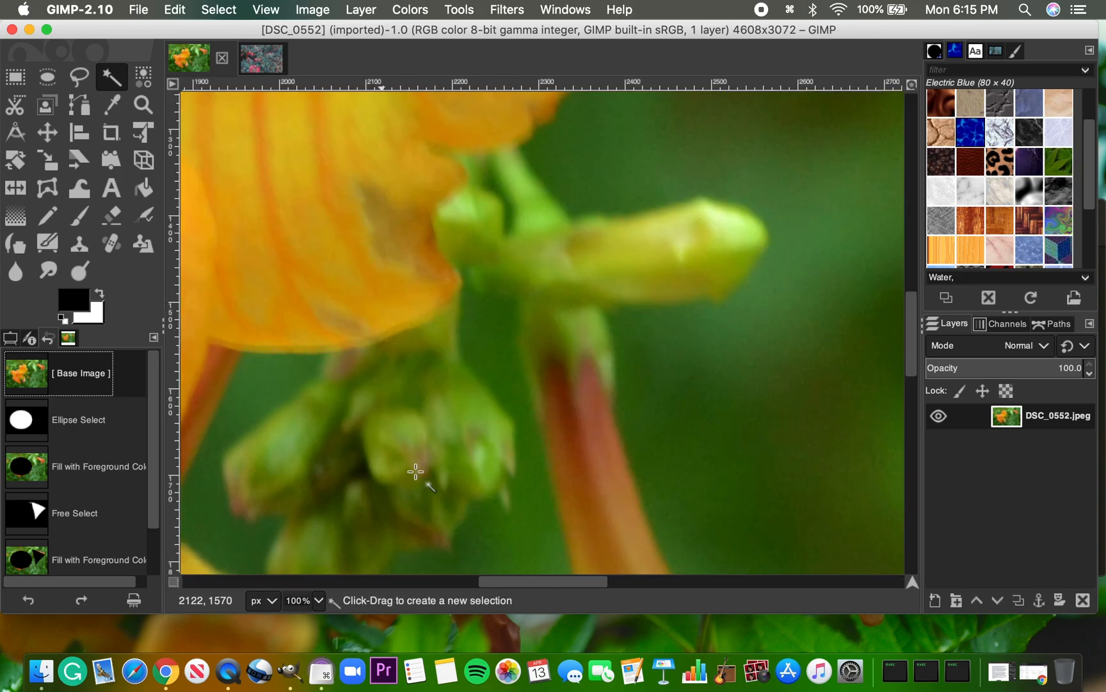
left_click(319, 601)
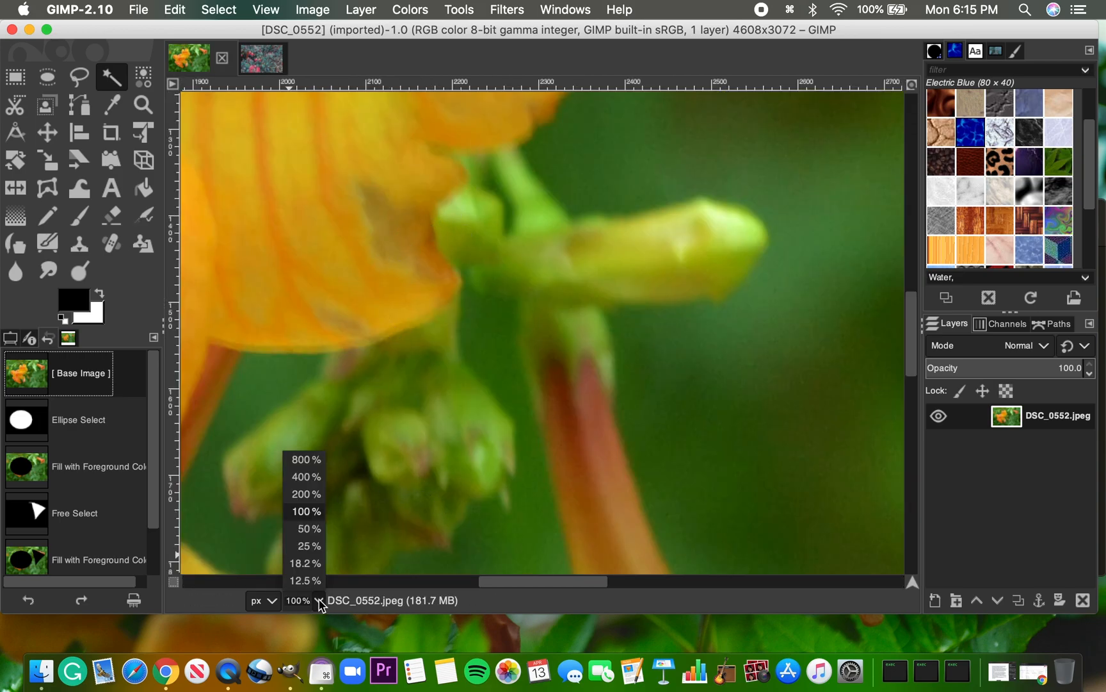
left_click(308, 546)
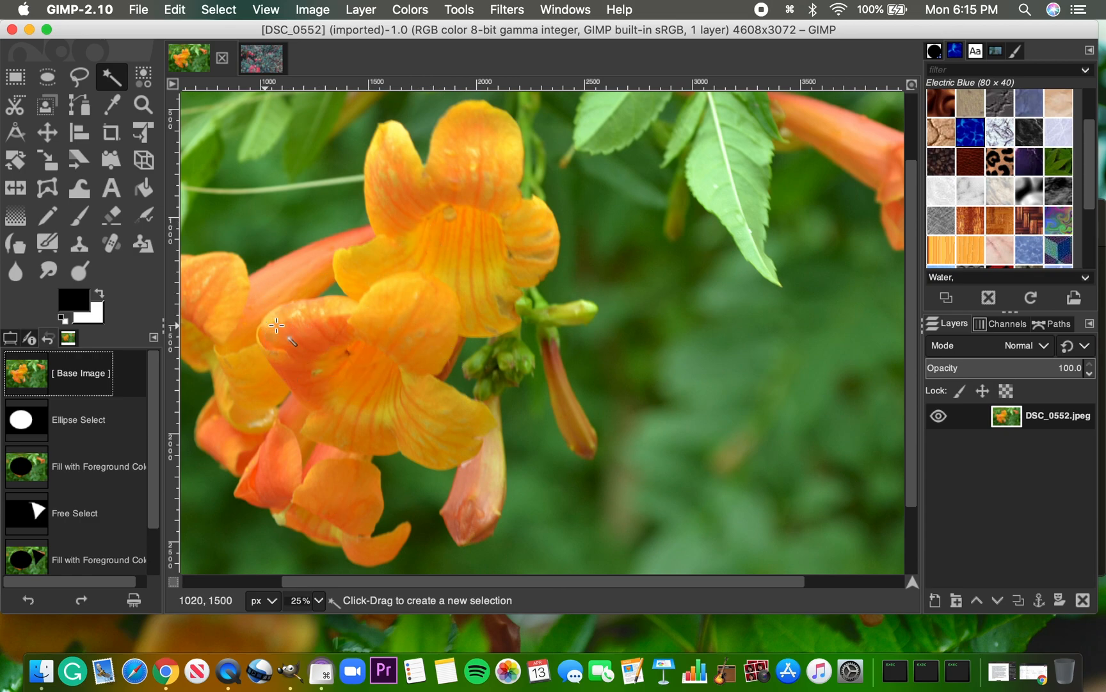
left_click(295, 318)
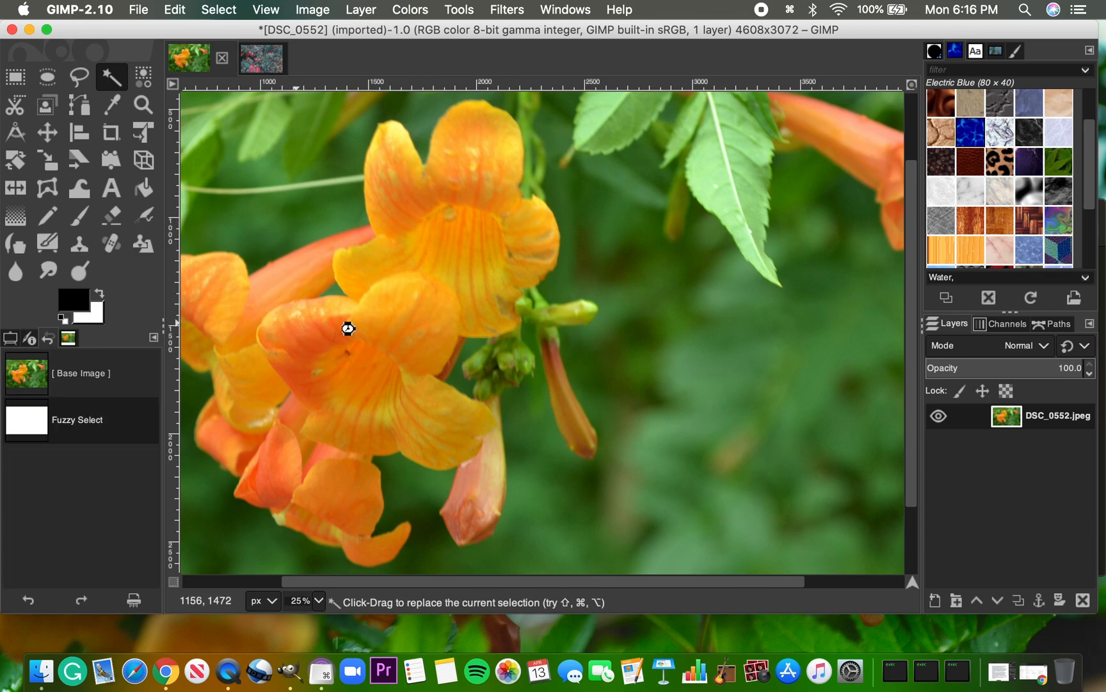
left_click(497, 348)
left_click(411, 339)
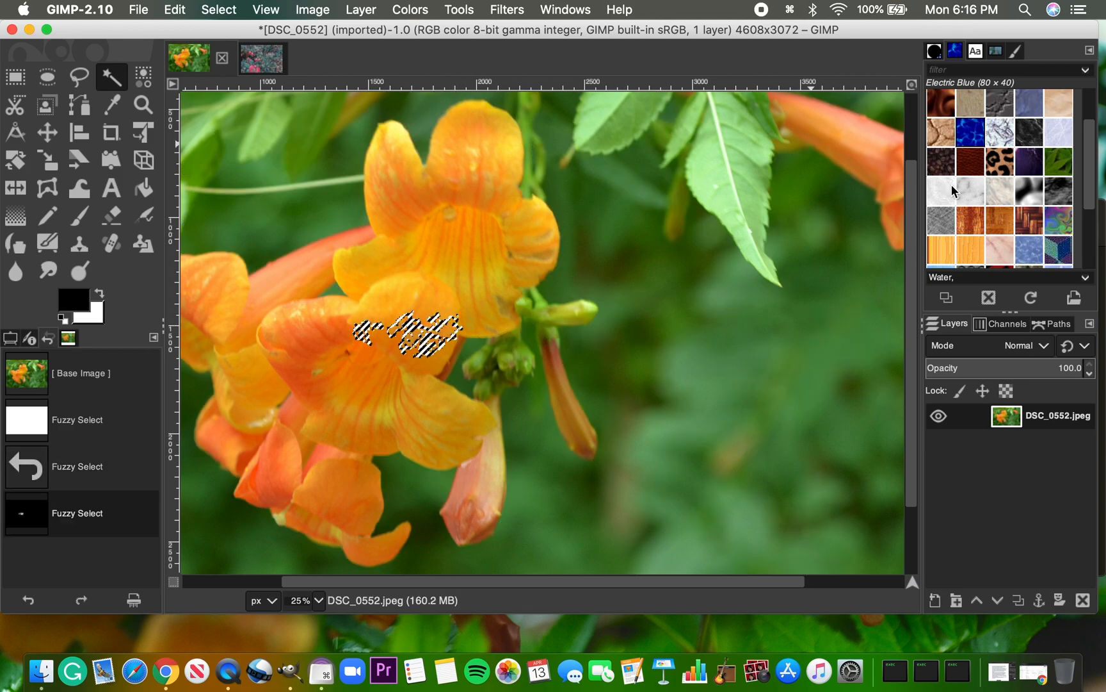
Fill the fuzzy-selected petal patch with the Electric Blue pattern, then make a new fuzzy selection inside the filled area
left_click(181, 9)
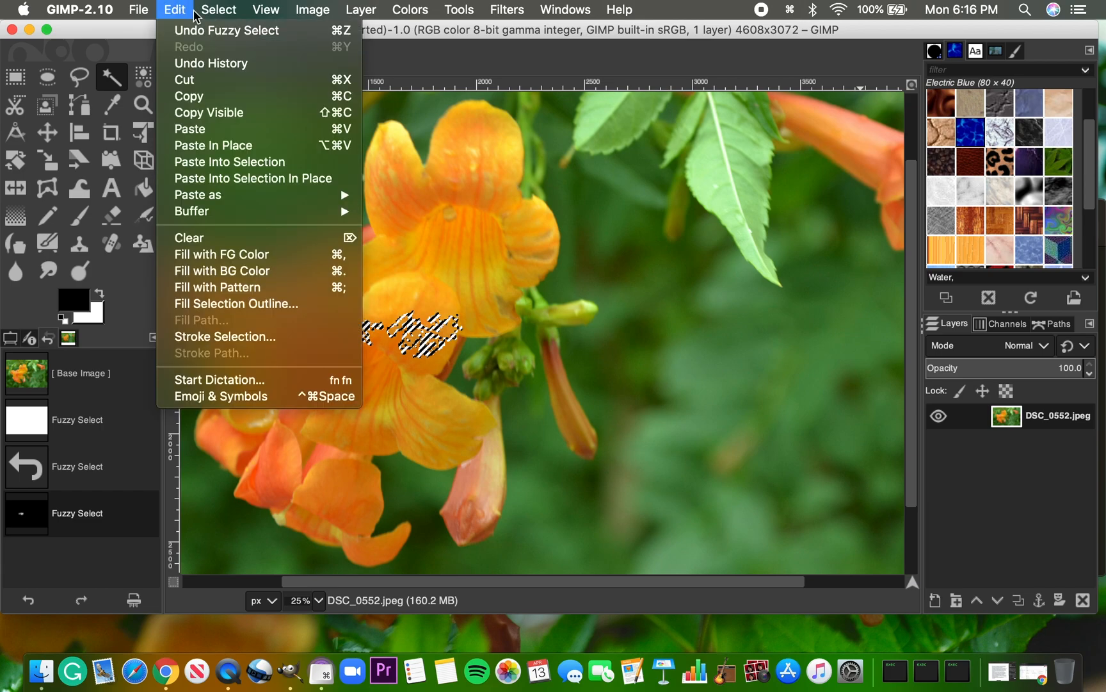
left_click(257, 288)
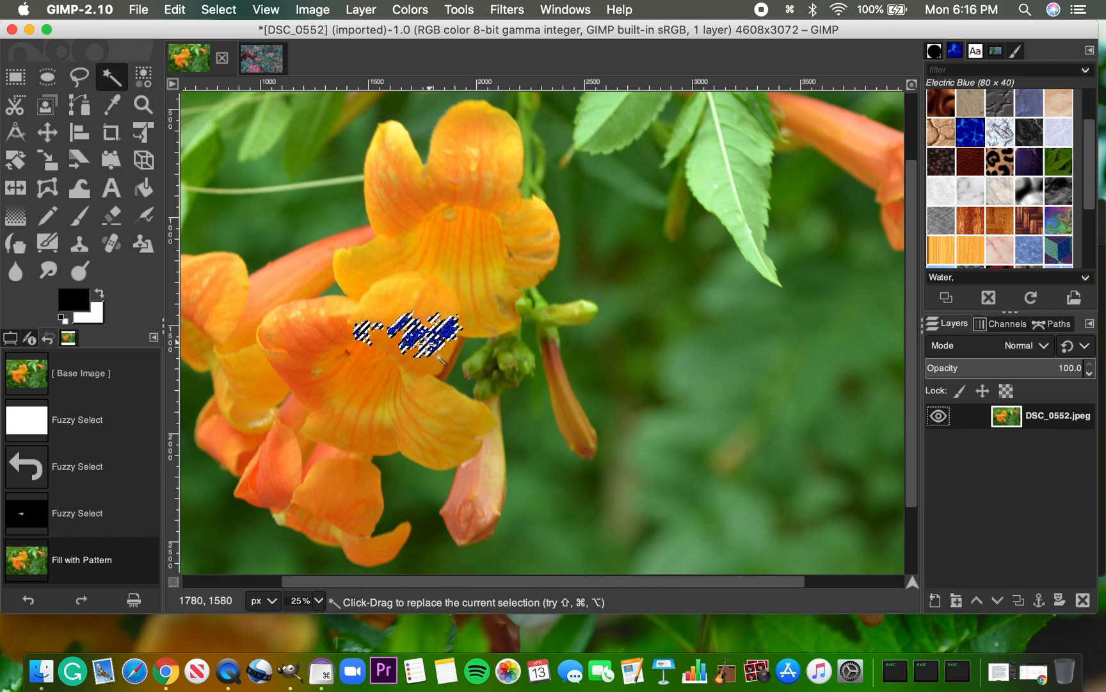
left_click(430, 339)
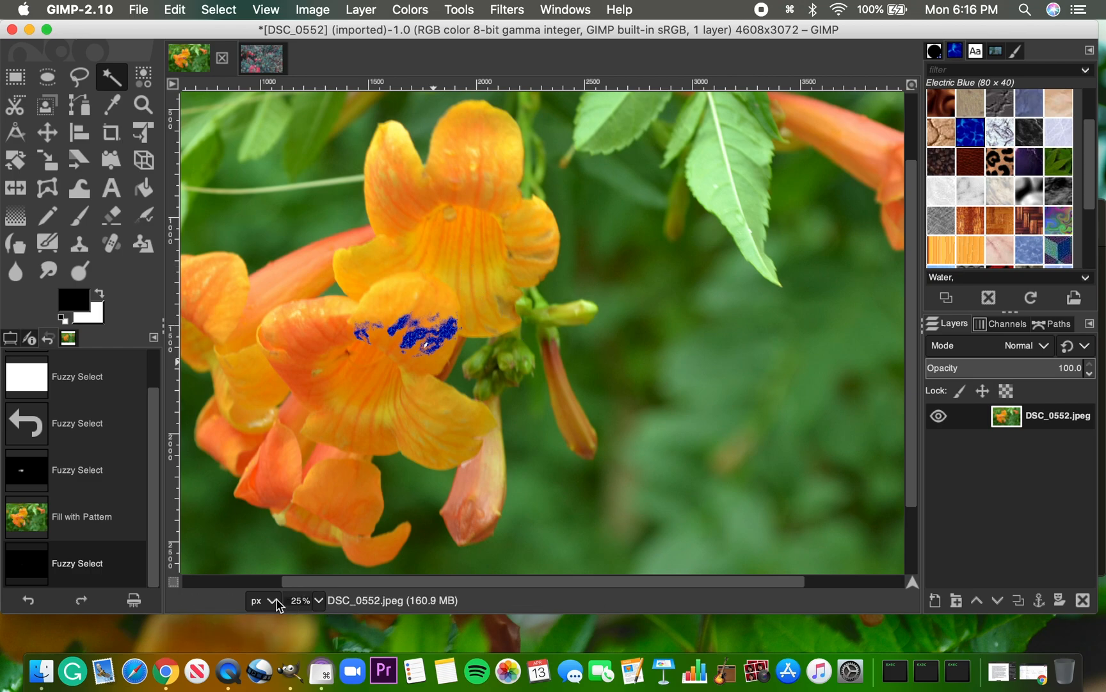
Review the available zoom levels and switch the ruler unit to feet
left_click(319, 602)
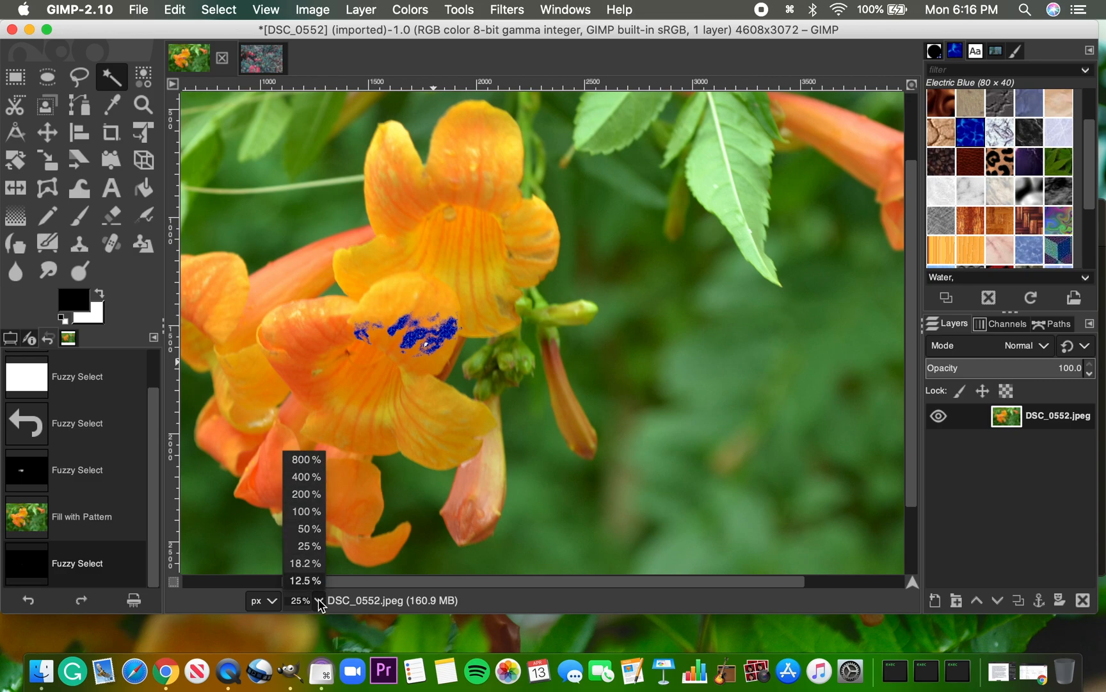
left_click(319, 602)
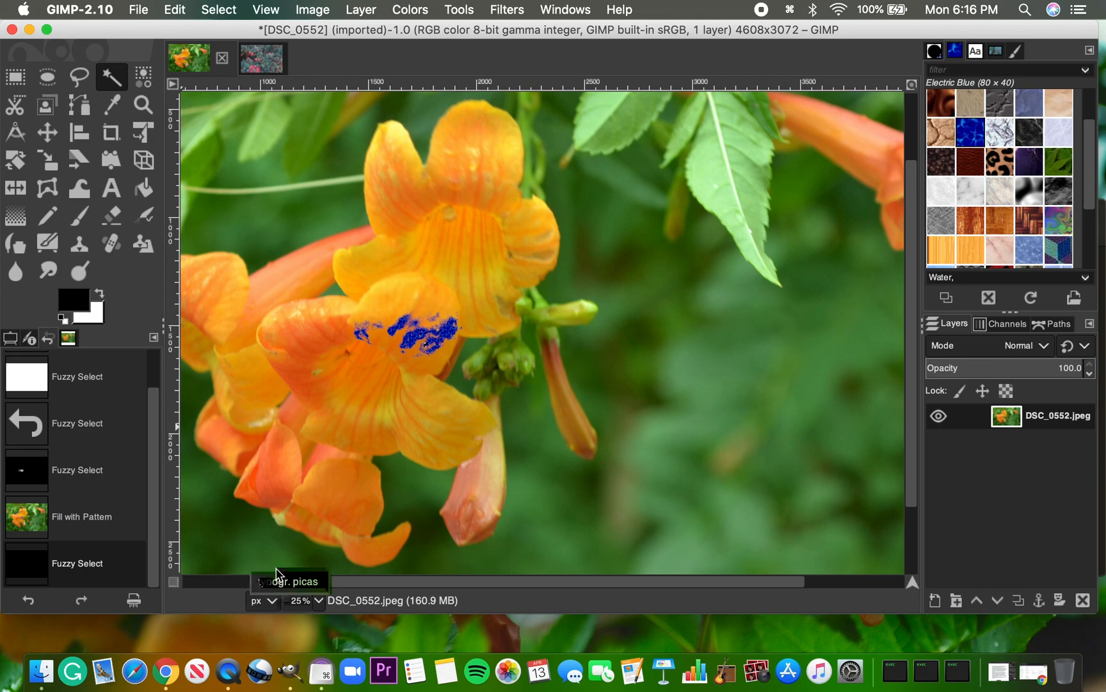
left_click(272, 601)
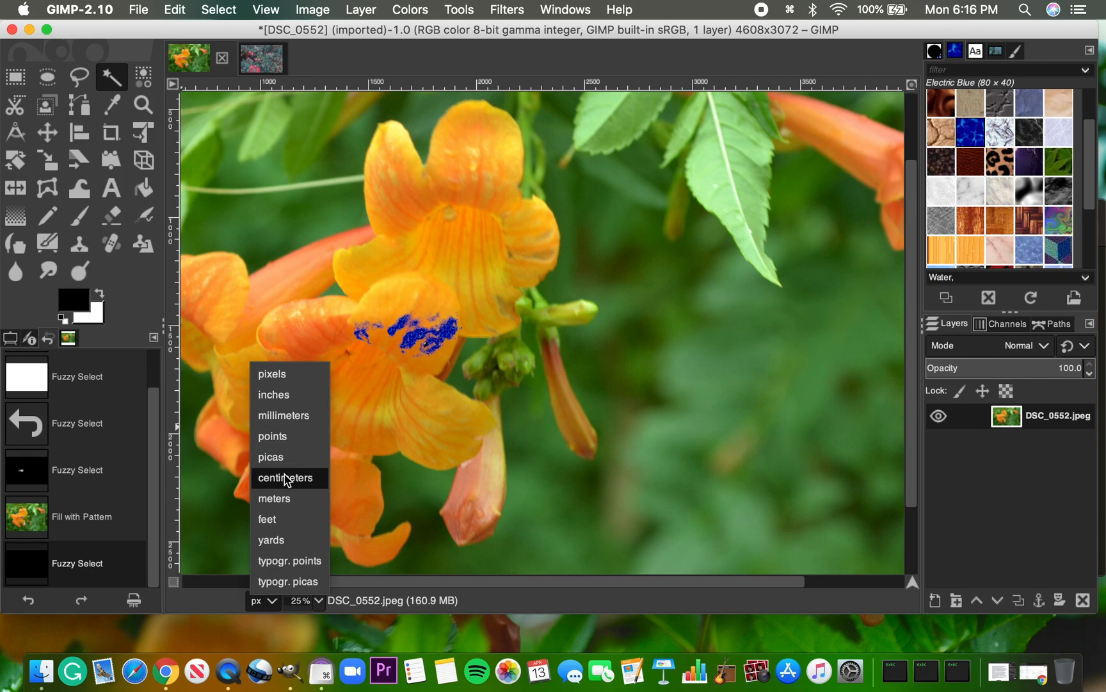
left_click(279, 518)
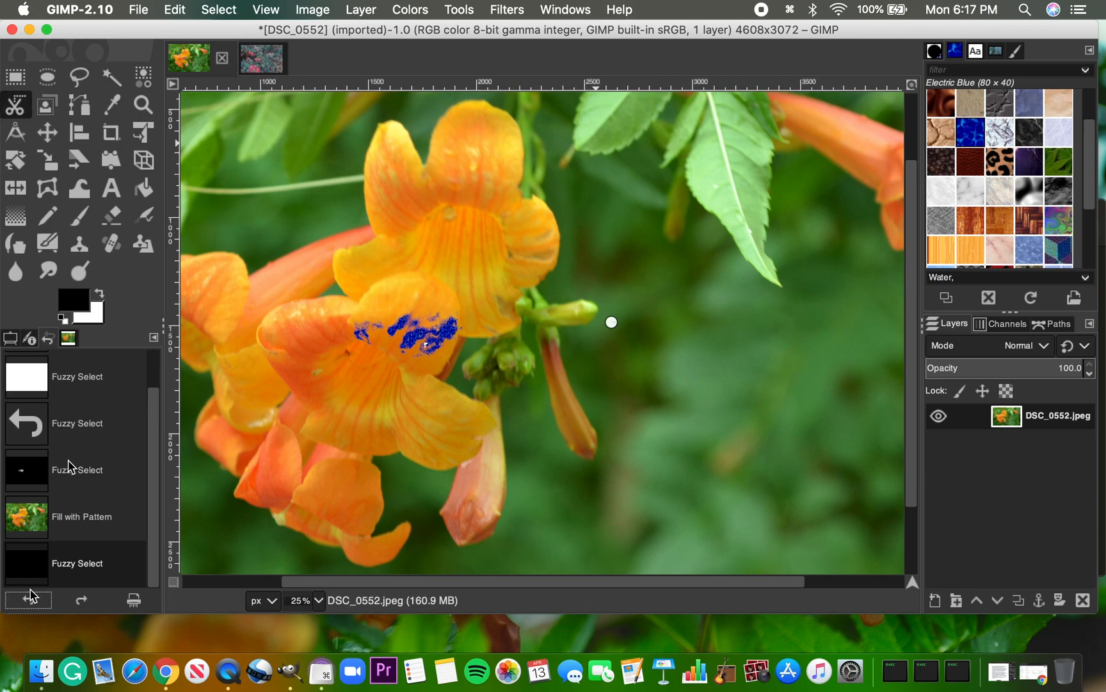
Undo the scissors curve and activate the Select by Color tool
left_click(28, 602)
left_click(146, 78)
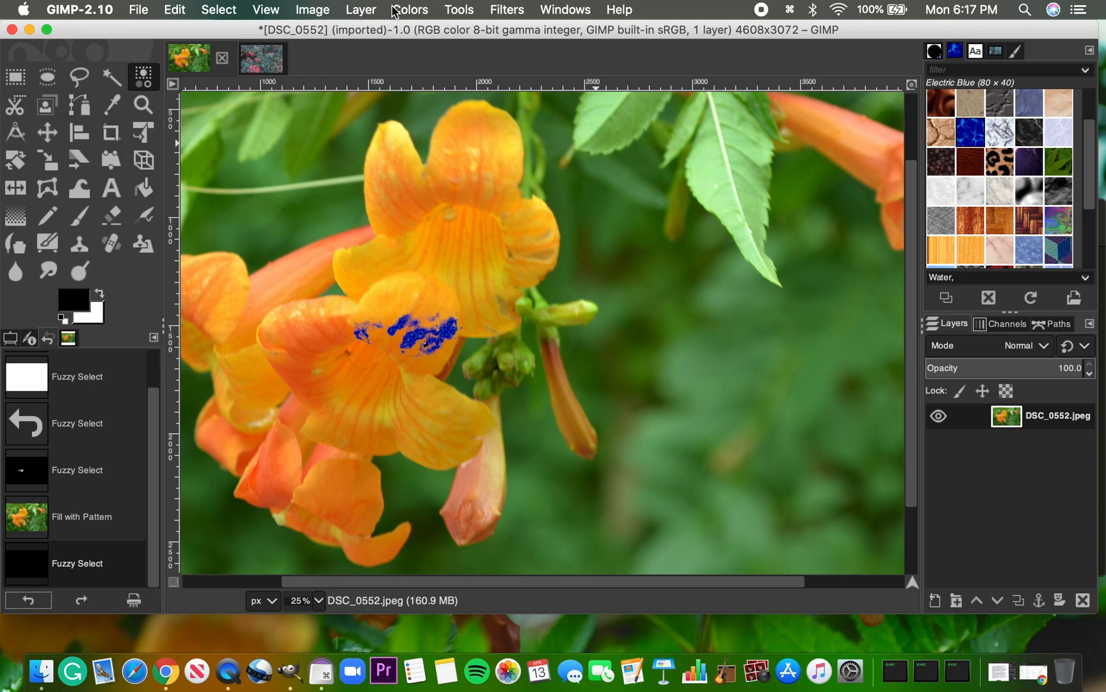
Examine the commands offered for editing, selecting, viewing, layers and colors, plus the selection, paint and transform tools
left_click(213, 10)
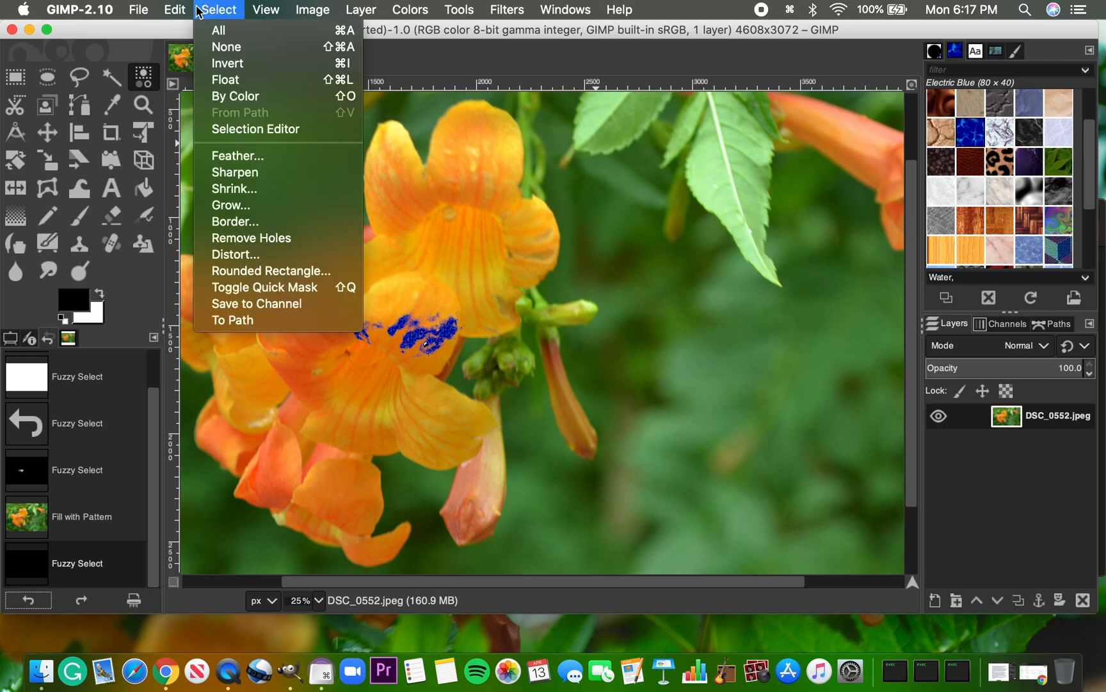
mouse_move(178, 7)
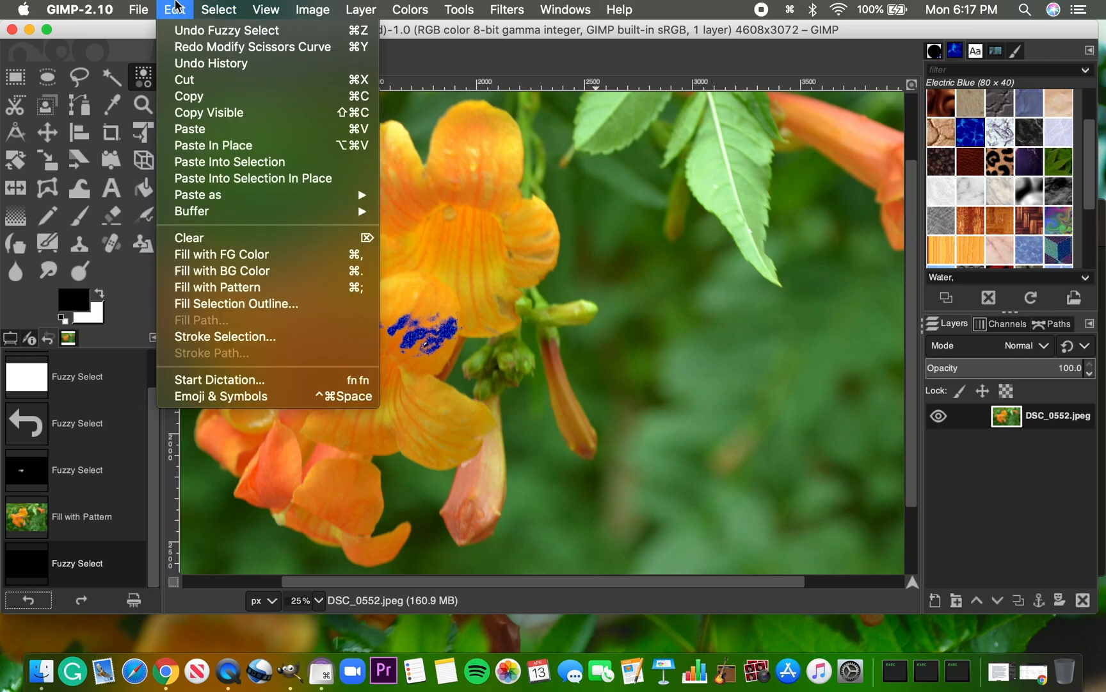
mouse_move(218, 6)
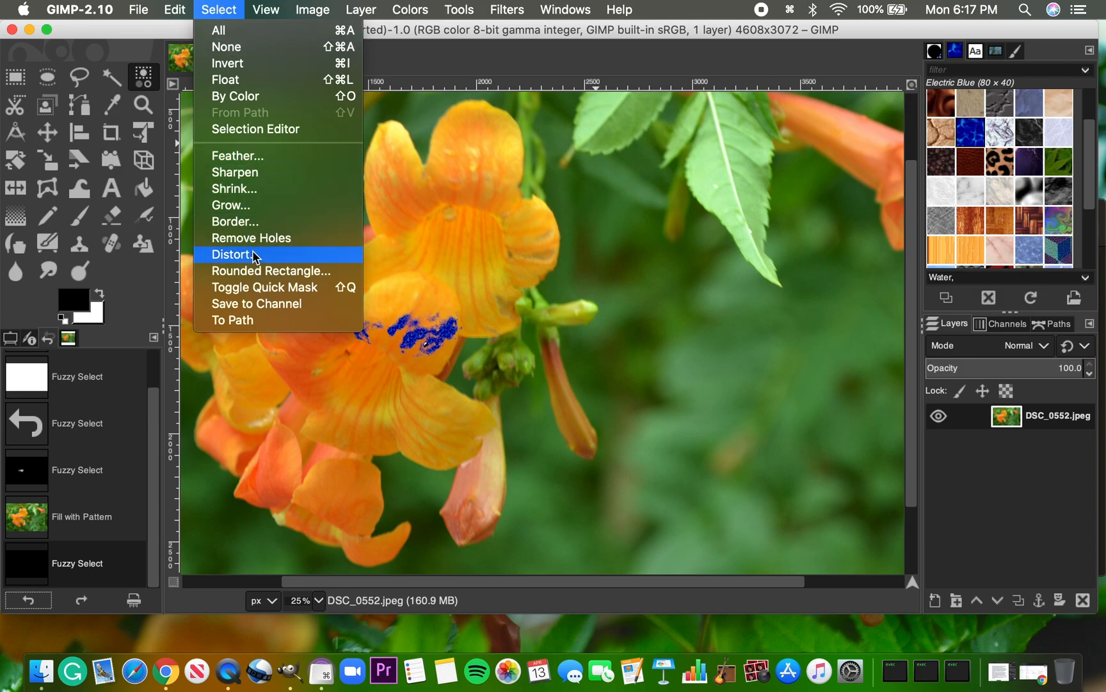
mouse_move(272, 8)
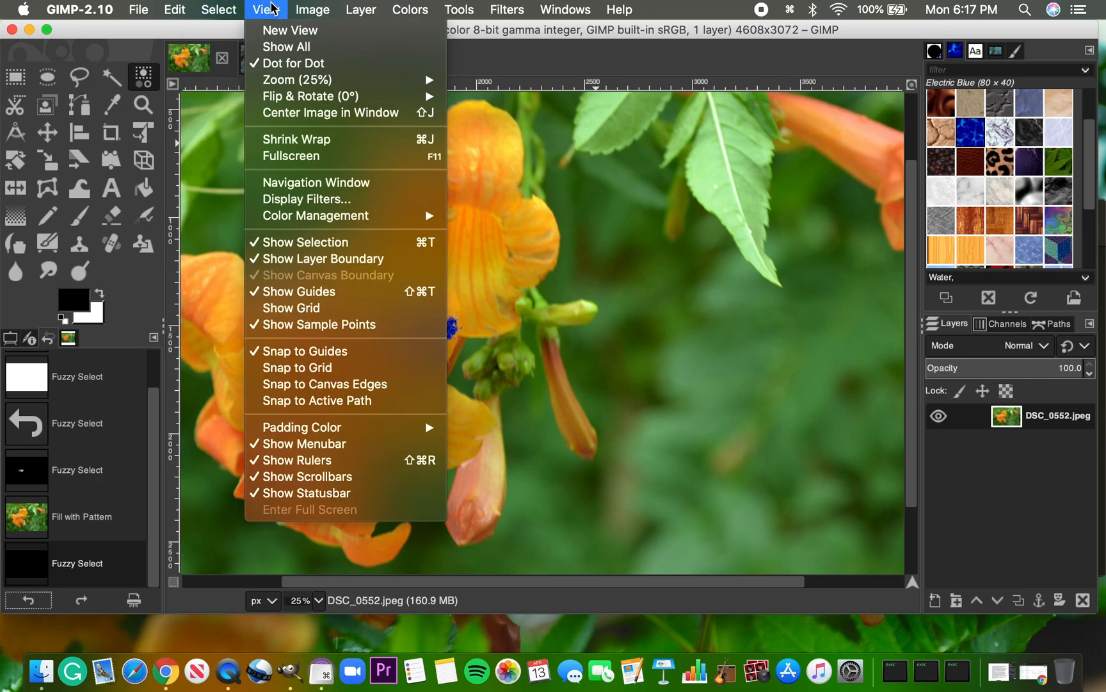
mouse_move(324, 8)
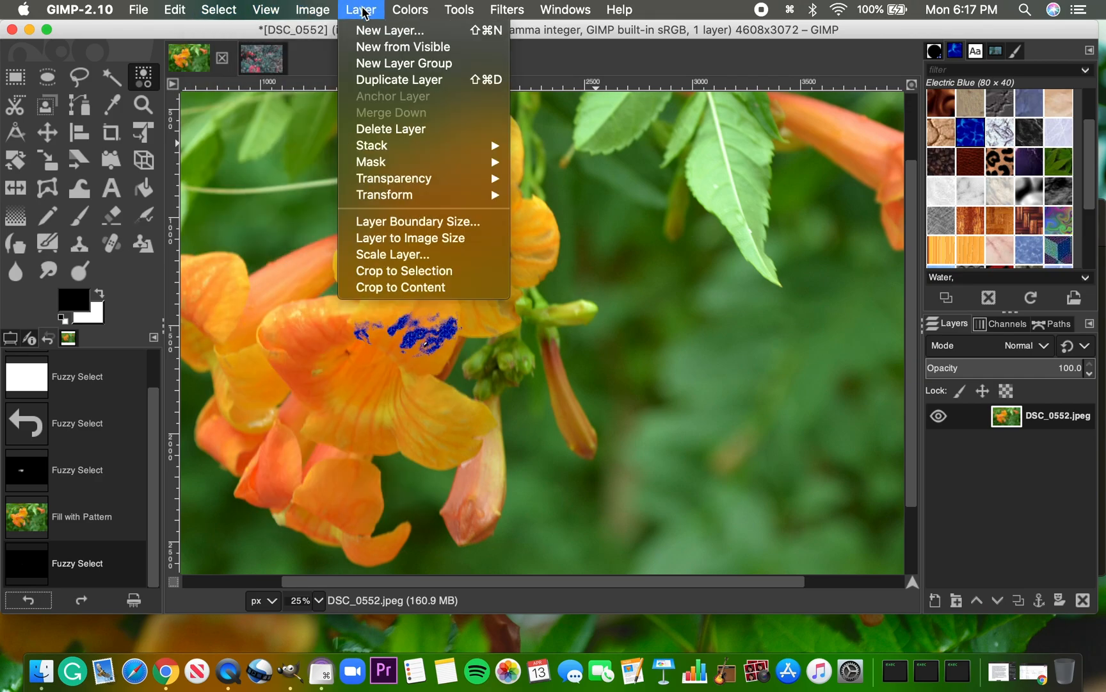
mouse_move(401, 11)
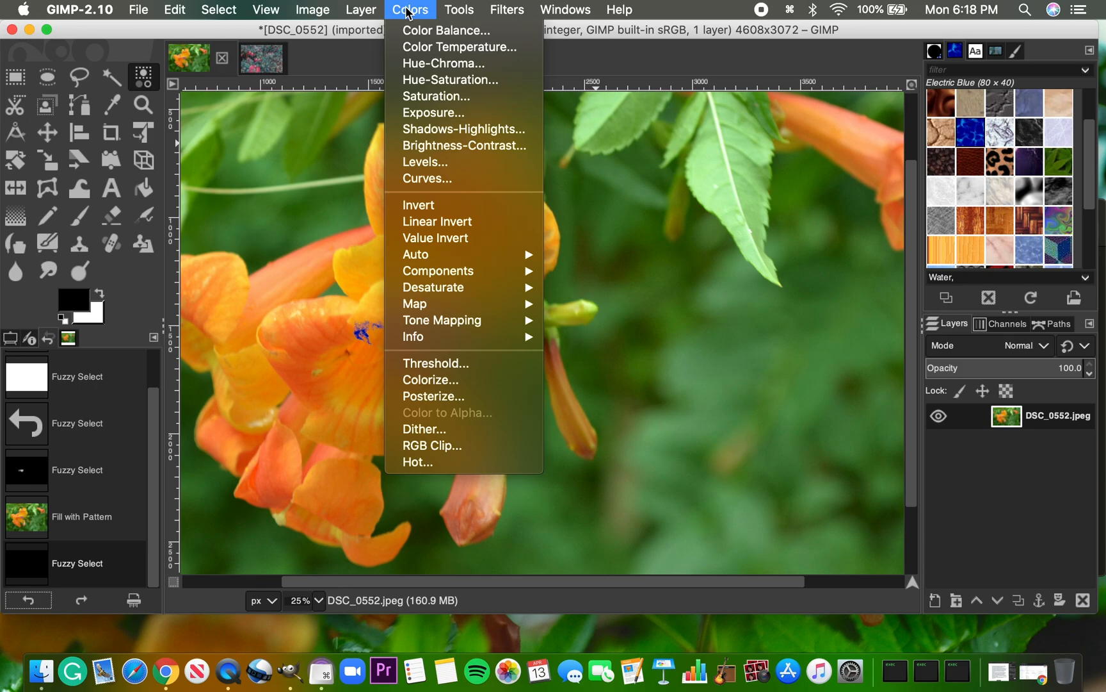
mouse_move(459, 9)
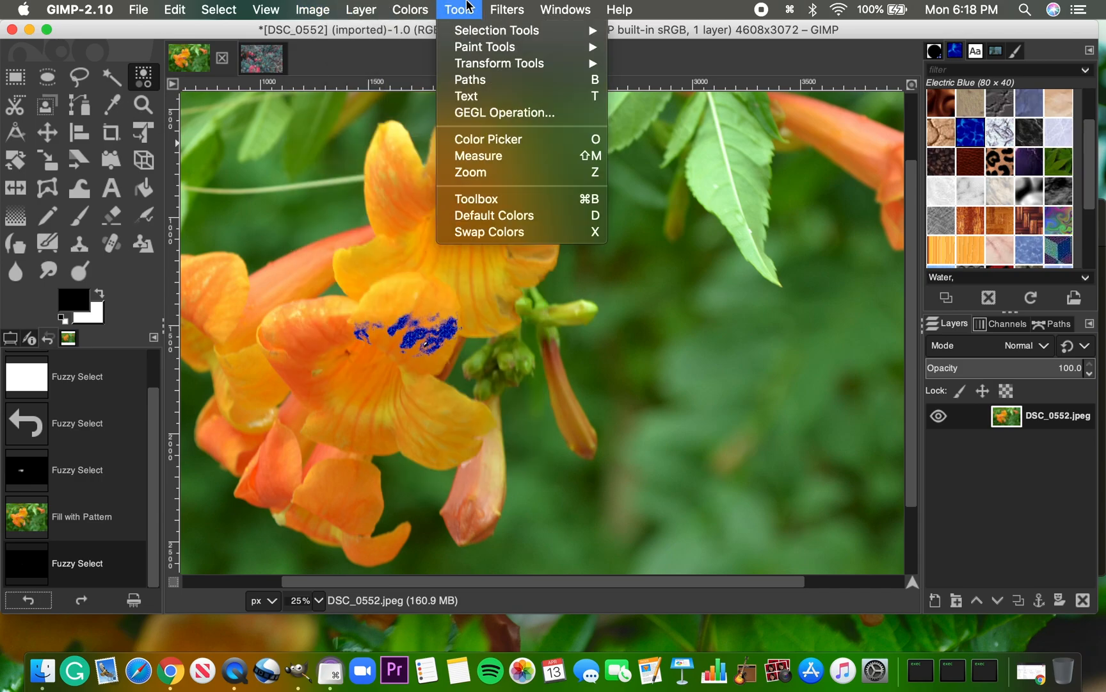
mouse_move(469, 32)
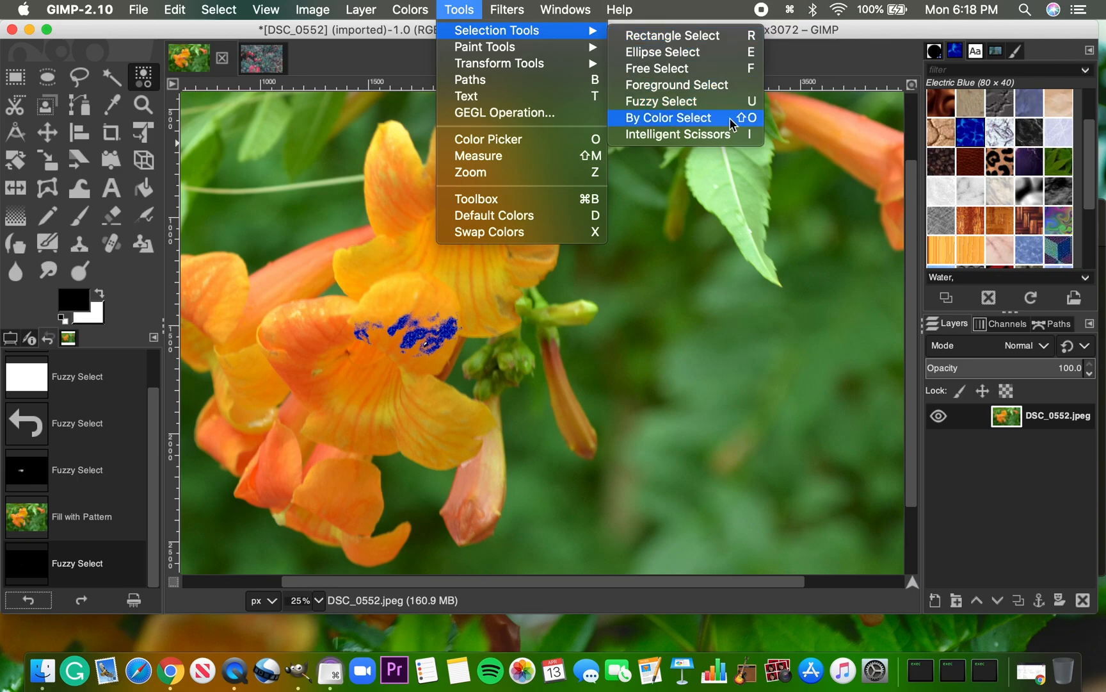
mouse_move(547, 48)
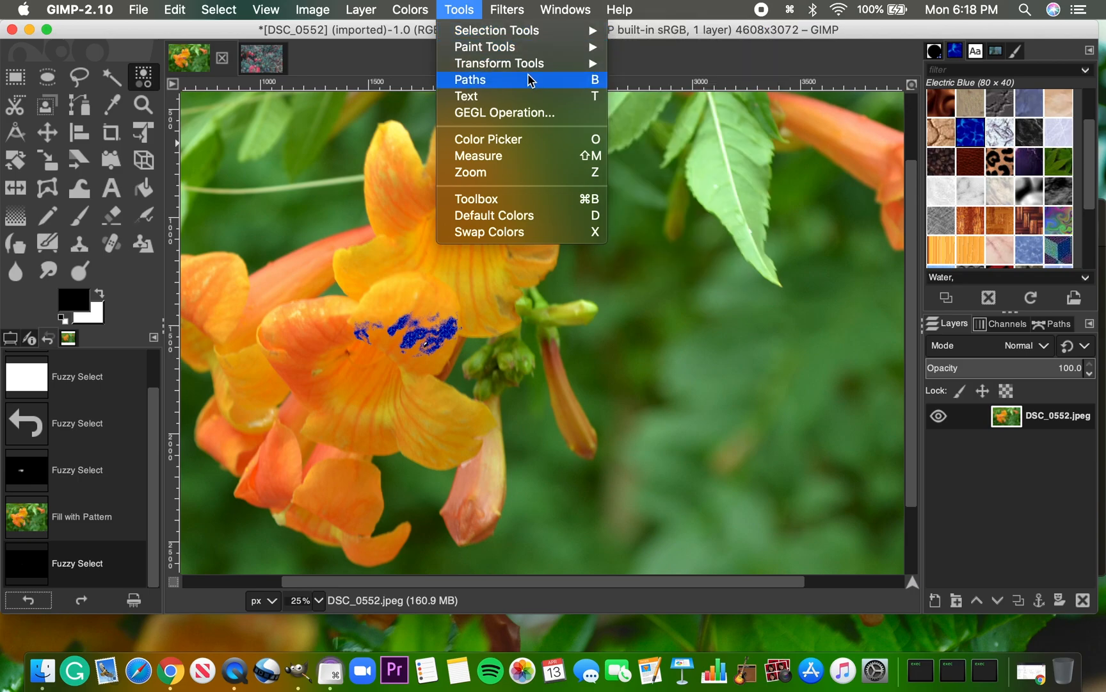
Add a text box over the green background beside the upper flower, reading "It IS REALLY COOL"
left_click(523, 96)
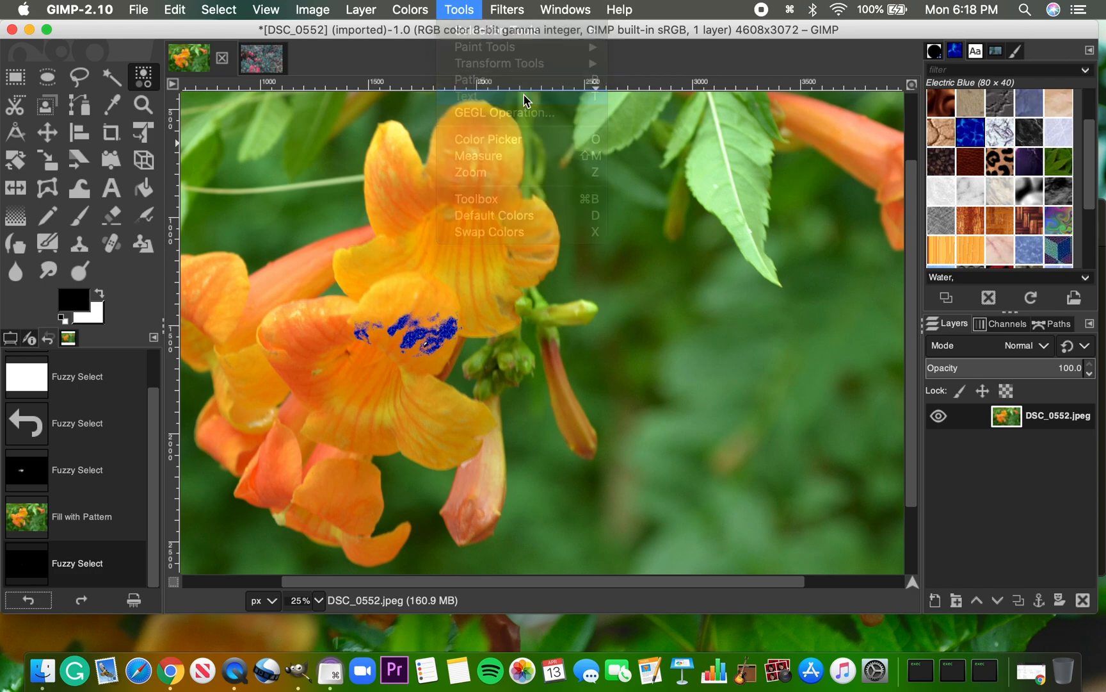
left_click_drag(567, 186, 872, 348)
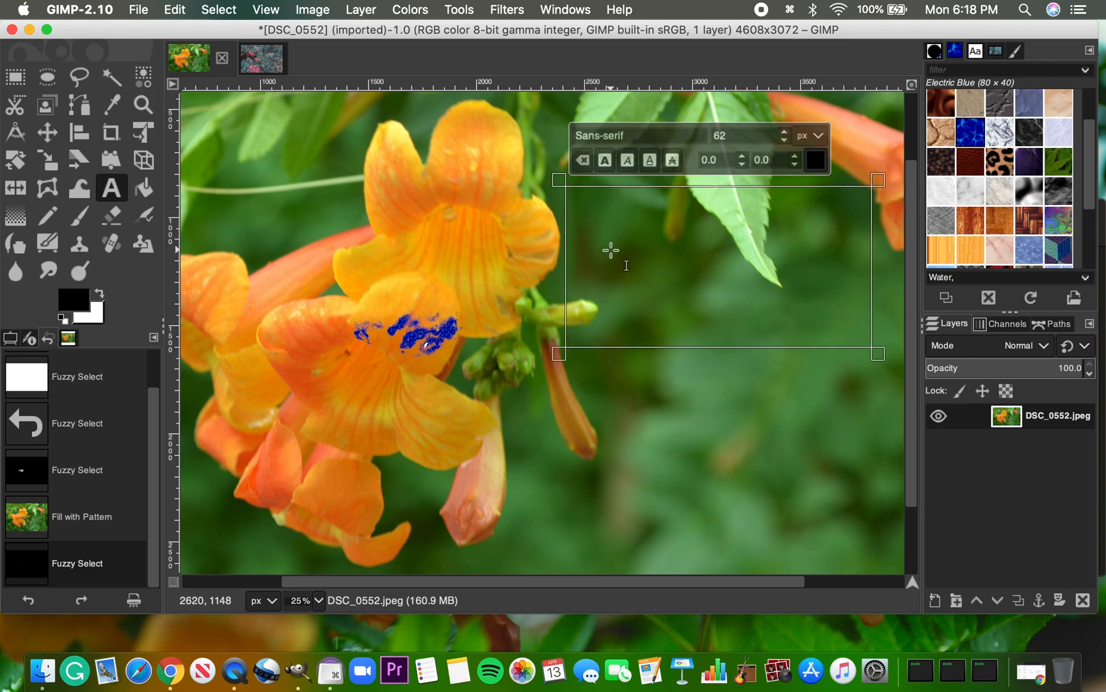
type("ti")
type("t")
type(" IS")
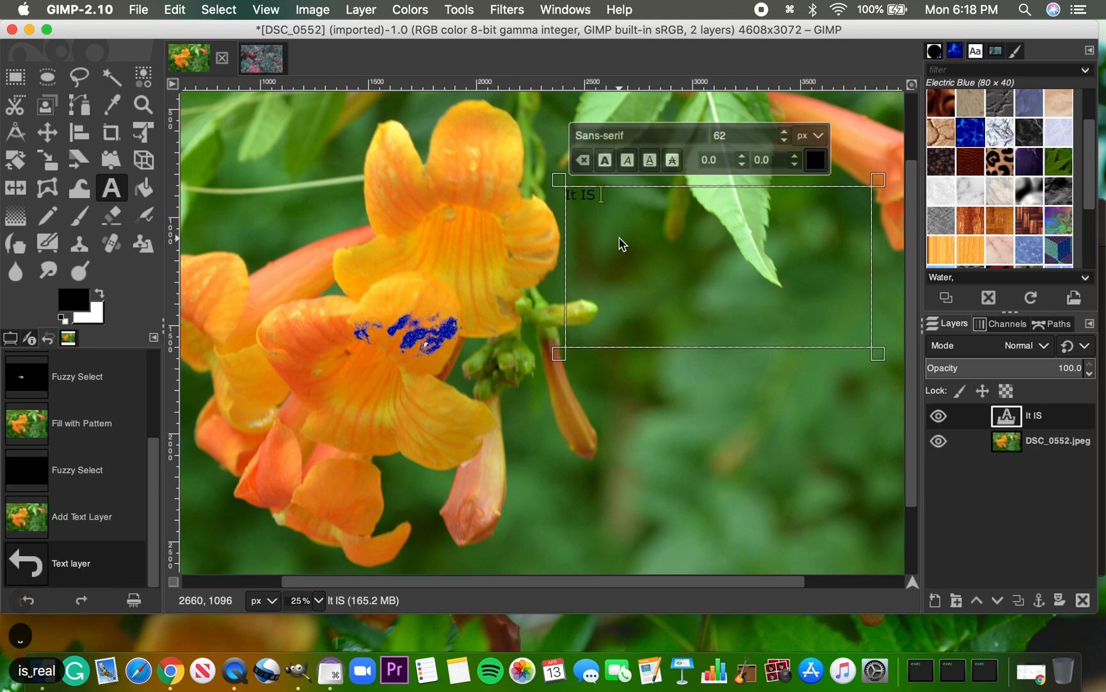
type(" REALLY COOL")
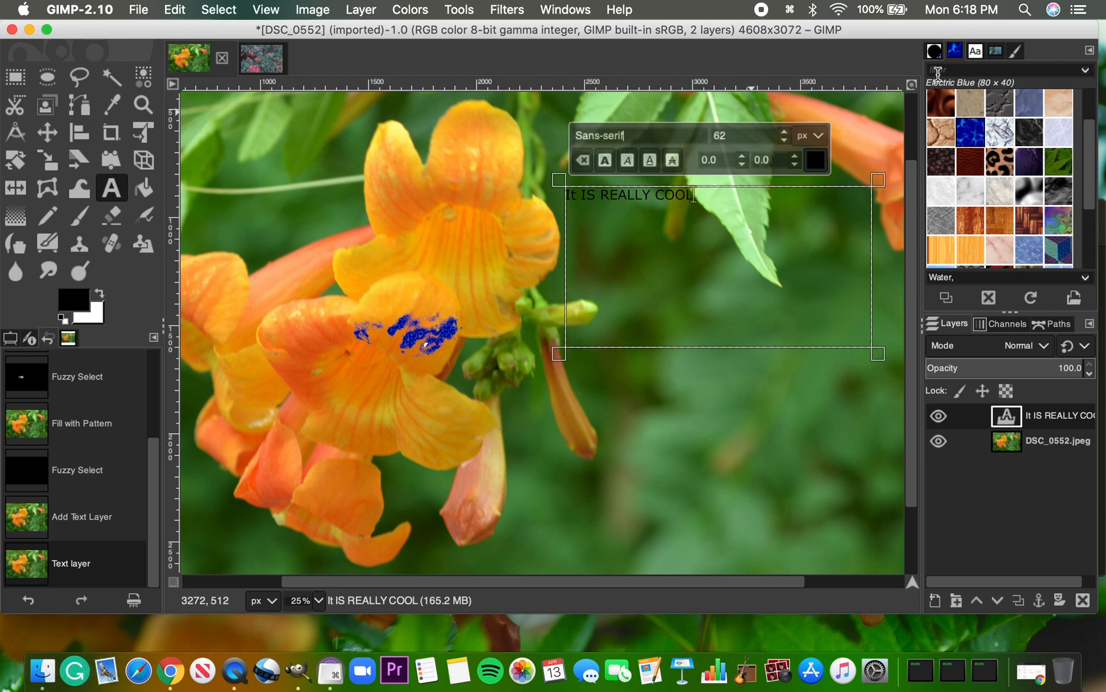
Try to change the font of the "It IS REALLY COOL" text to Times New Roman
triple_click(628, 135)
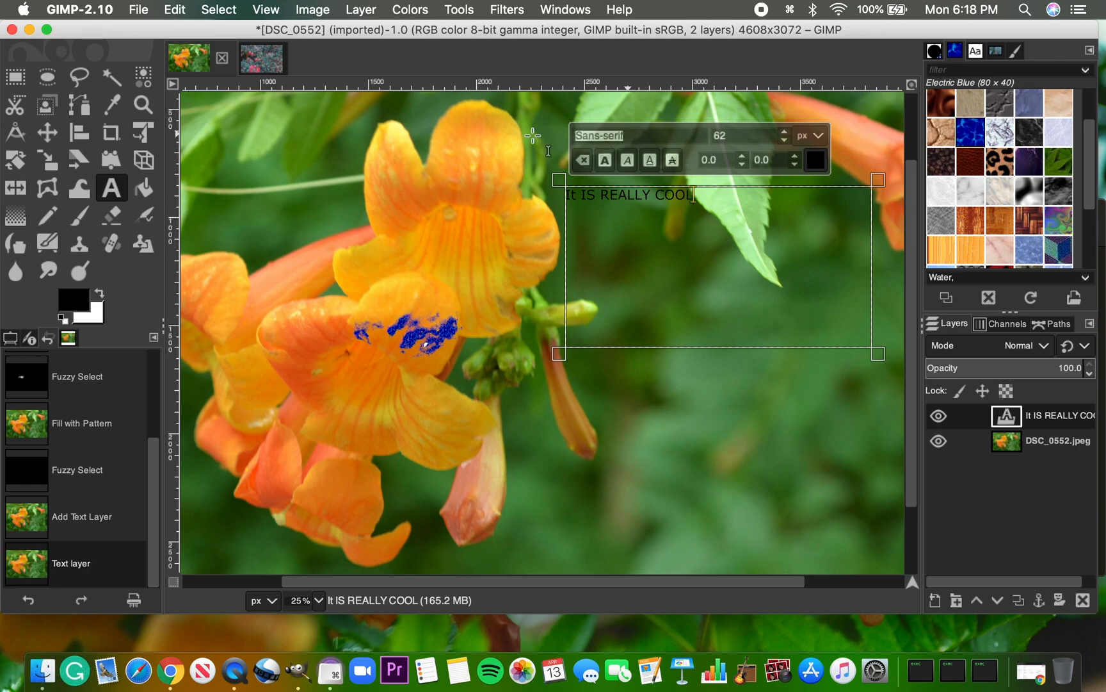
type("times new roman")
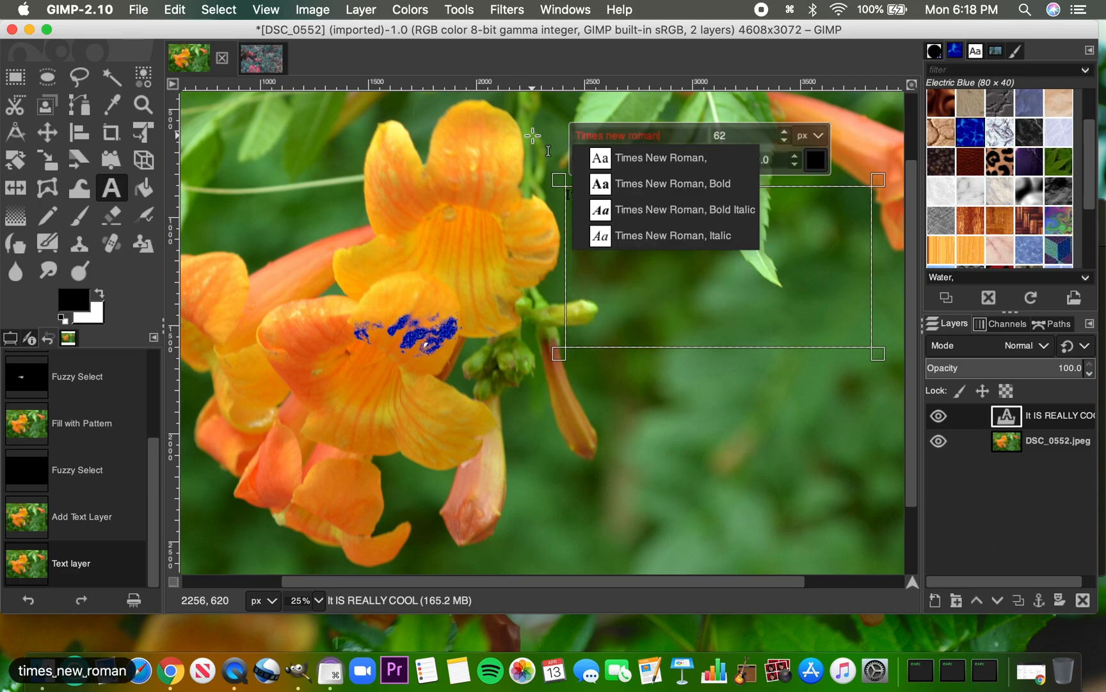
key("Return")
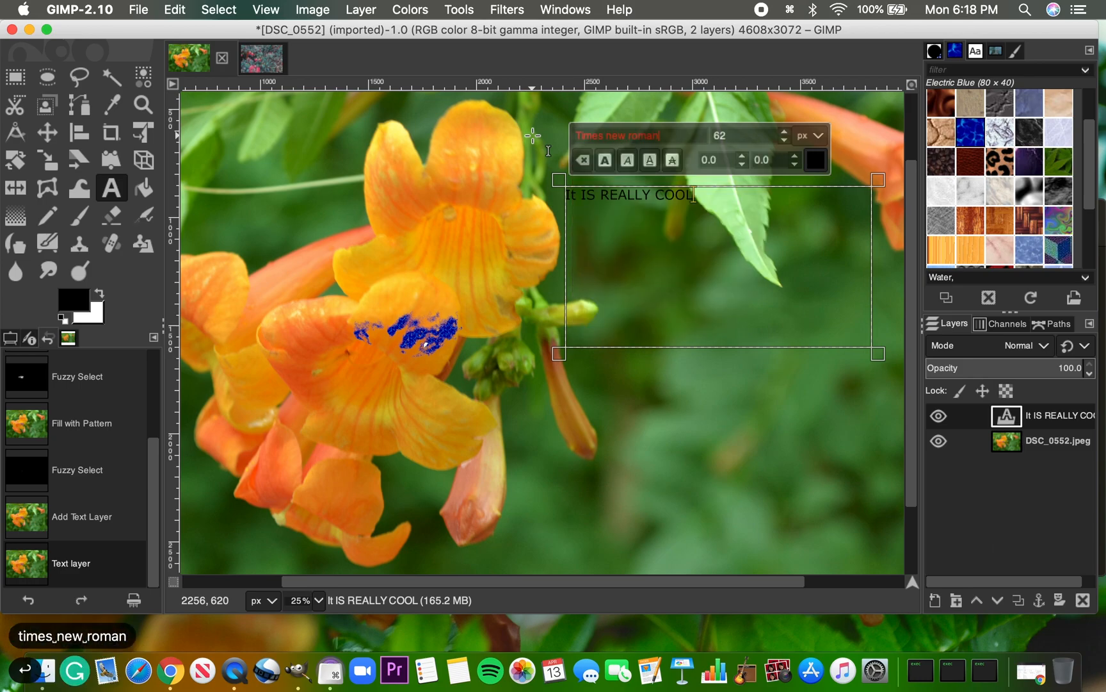
left_click(659, 369)
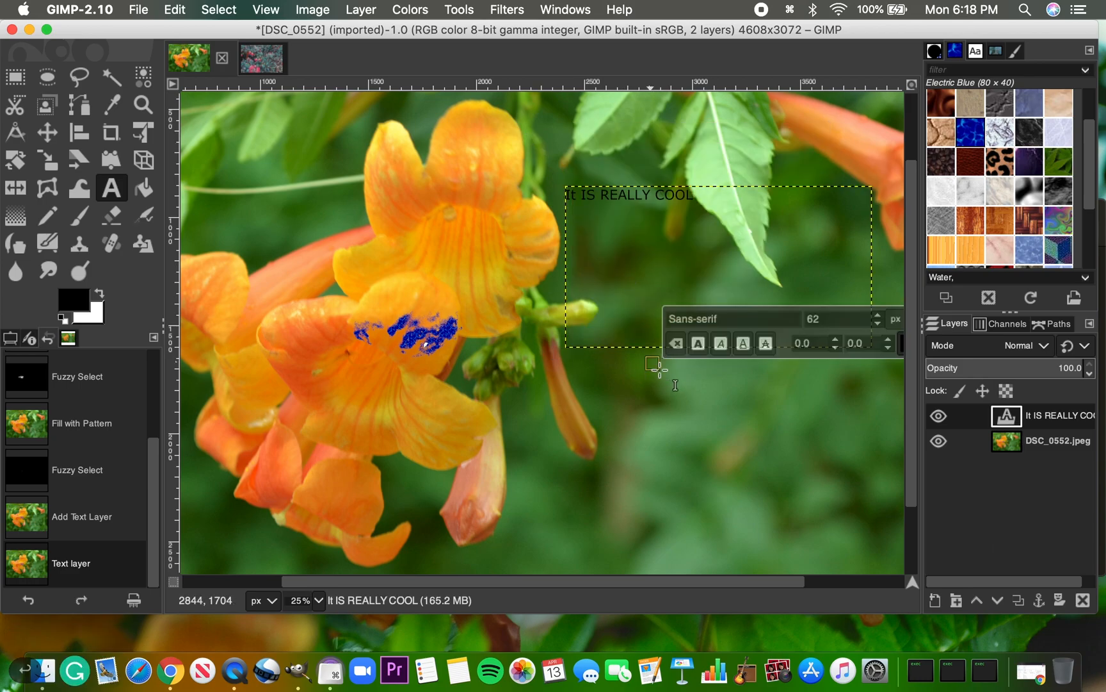
left_click(708, 194)
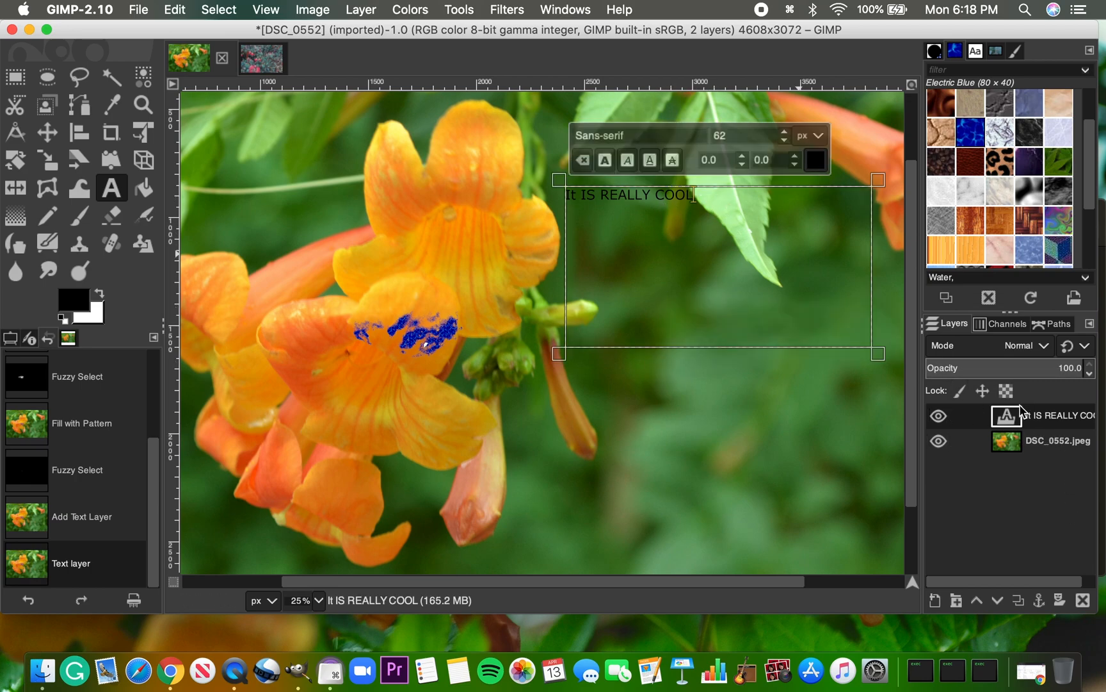
Hide the "It IS REALLY COOL" text layer and show it again
left_click(1012, 446)
left_click(1011, 417)
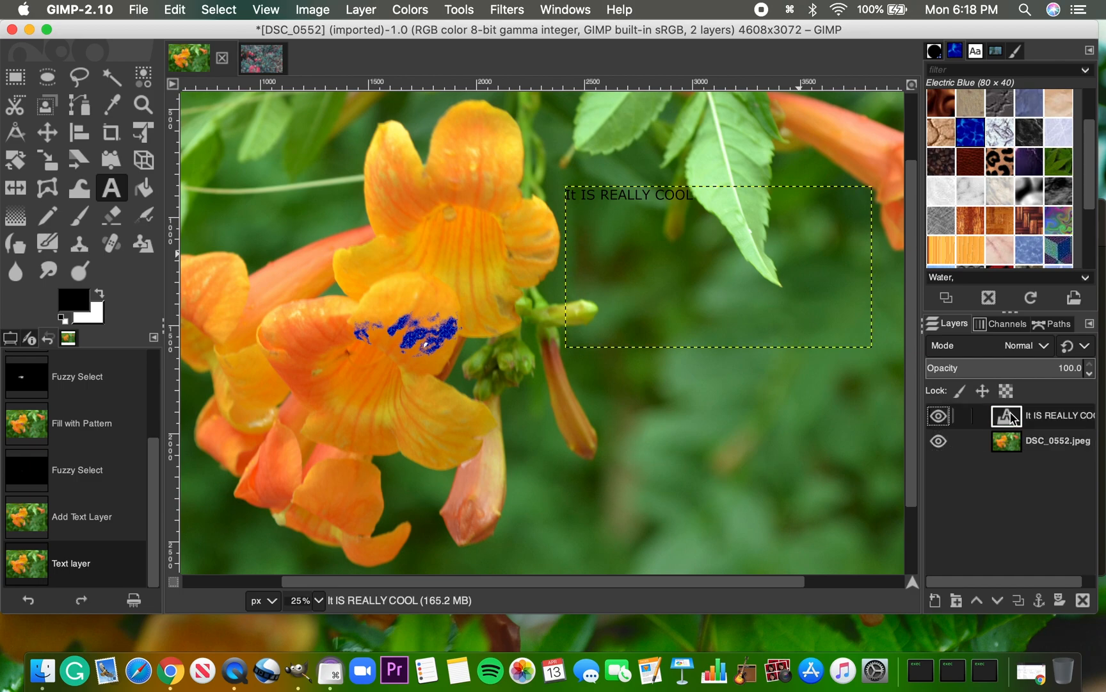
left_click(938, 415)
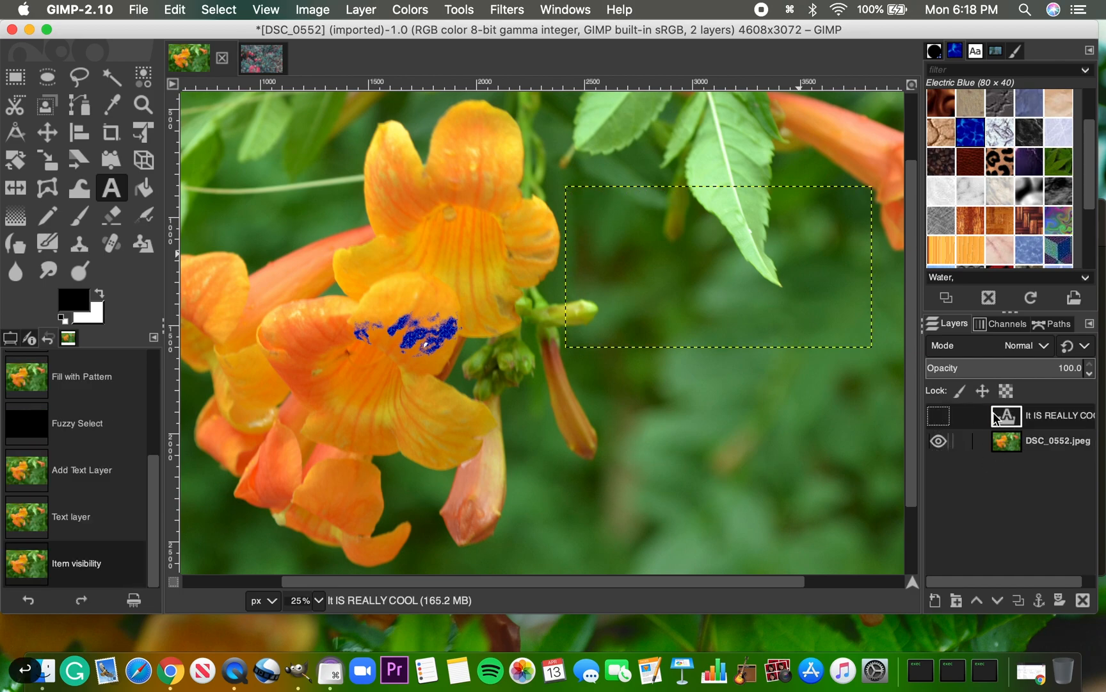
left_click(939, 417)
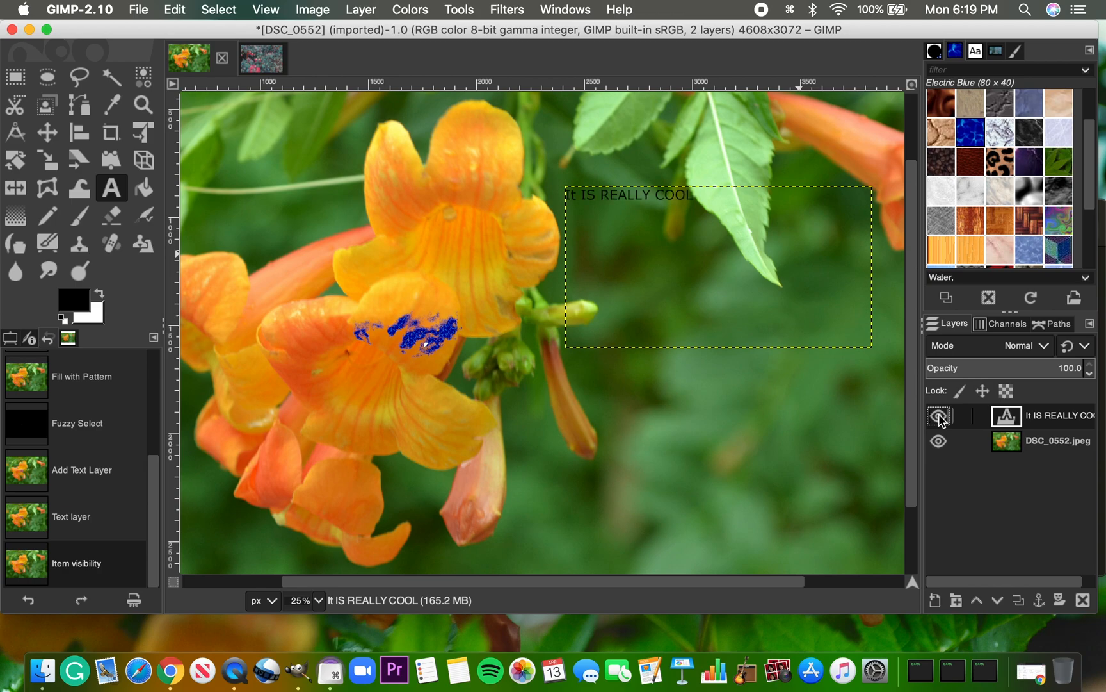
Review the available fonts, brushes, patterns, document history and brush editor, and make Qbert the active pattern
left_click(975, 52)
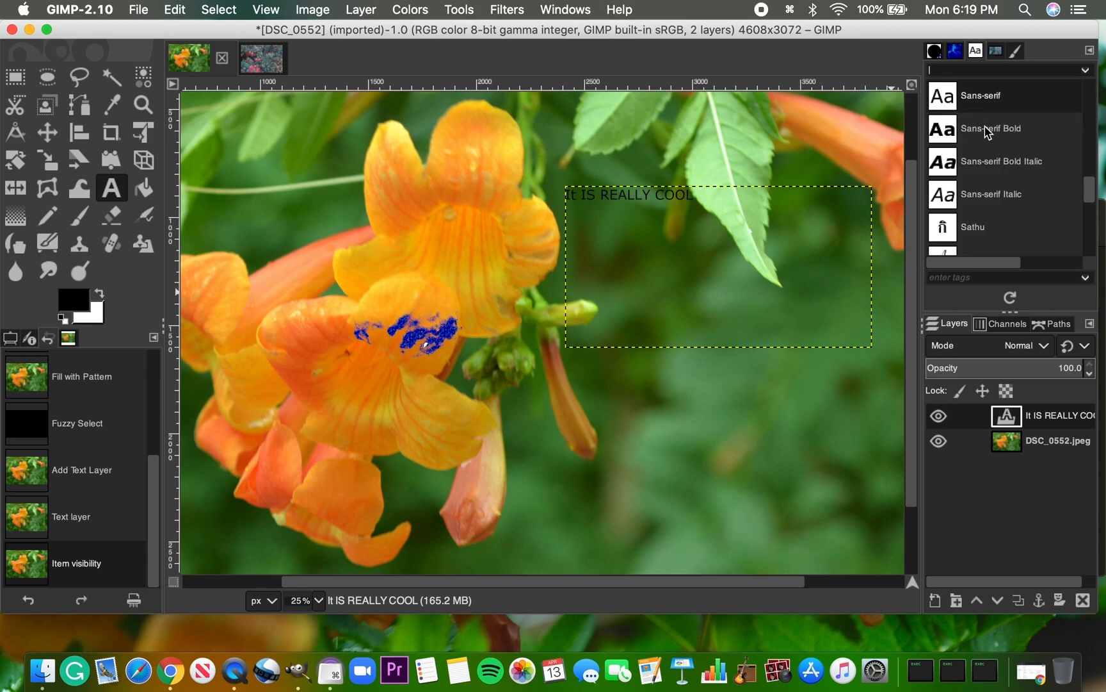
scroll(988, 133, "up", 5)
left_click(935, 50)
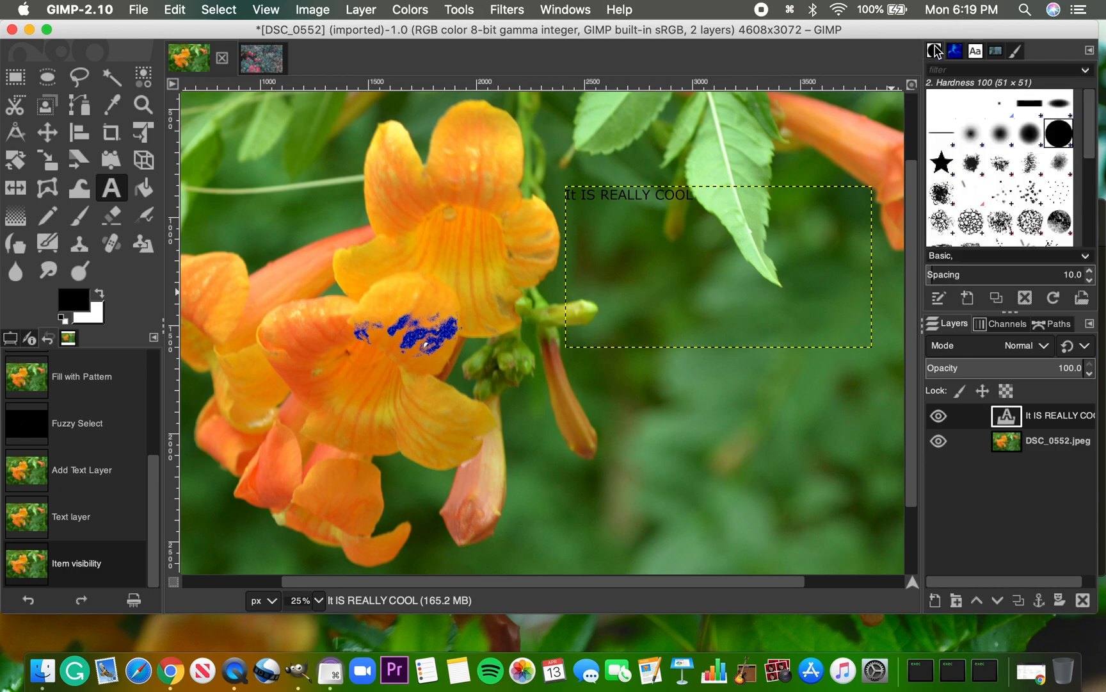
left_click(954, 52)
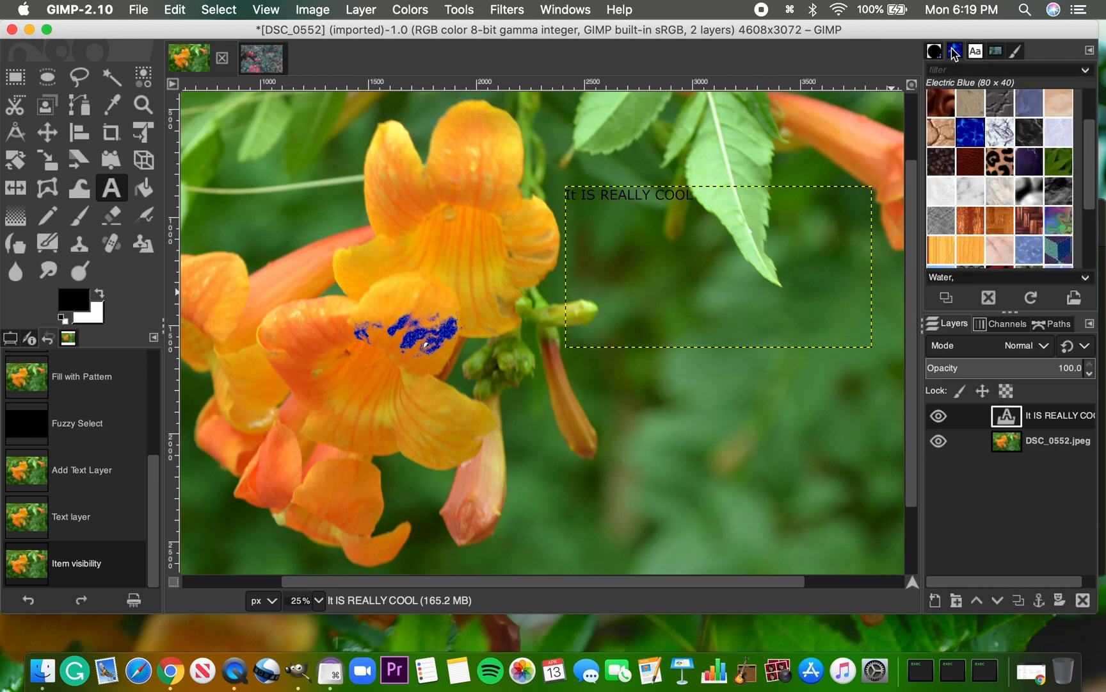
scroll(1018, 172, "down", 4)
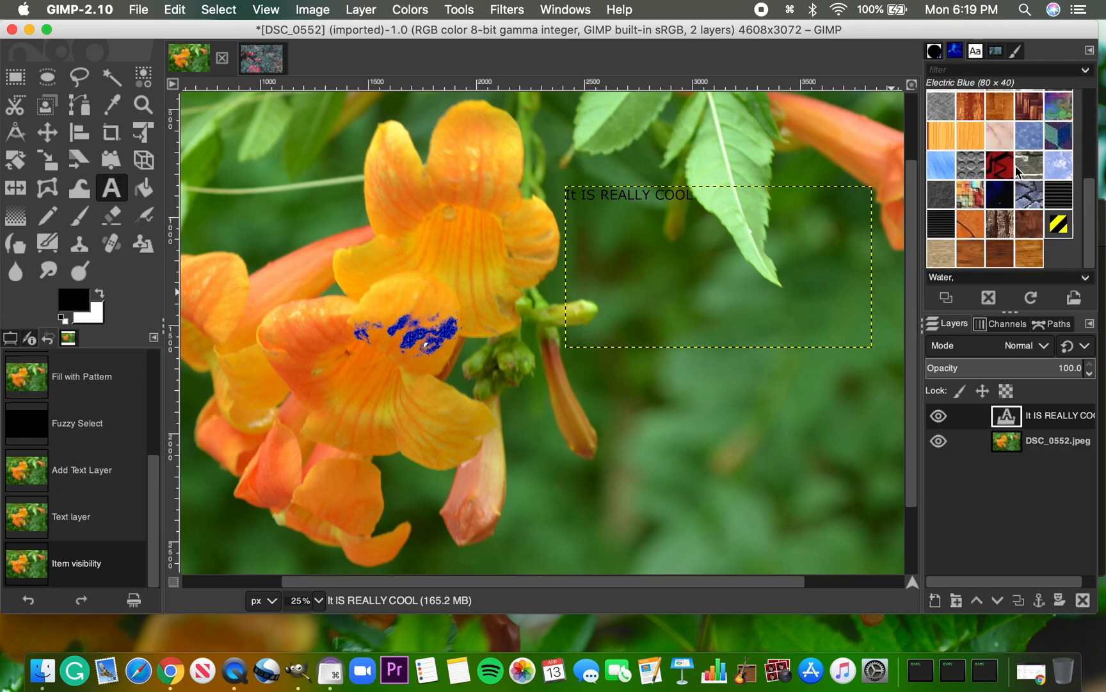
scroll(1018, 171, "up", 5)
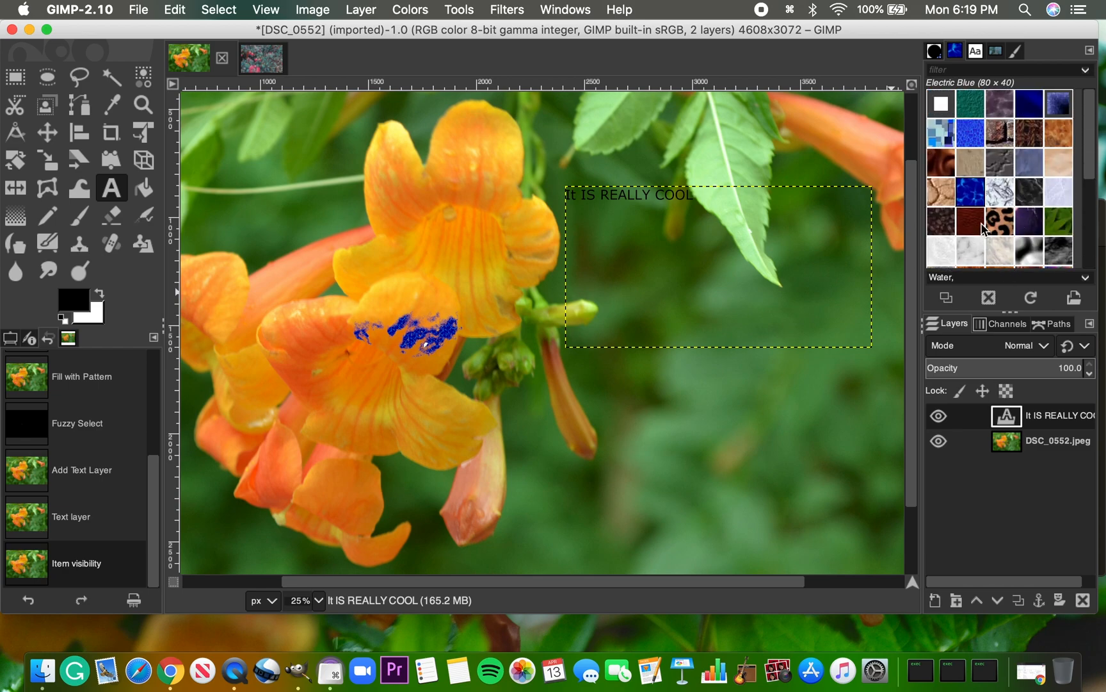
scroll(984, 229, "down", 3)
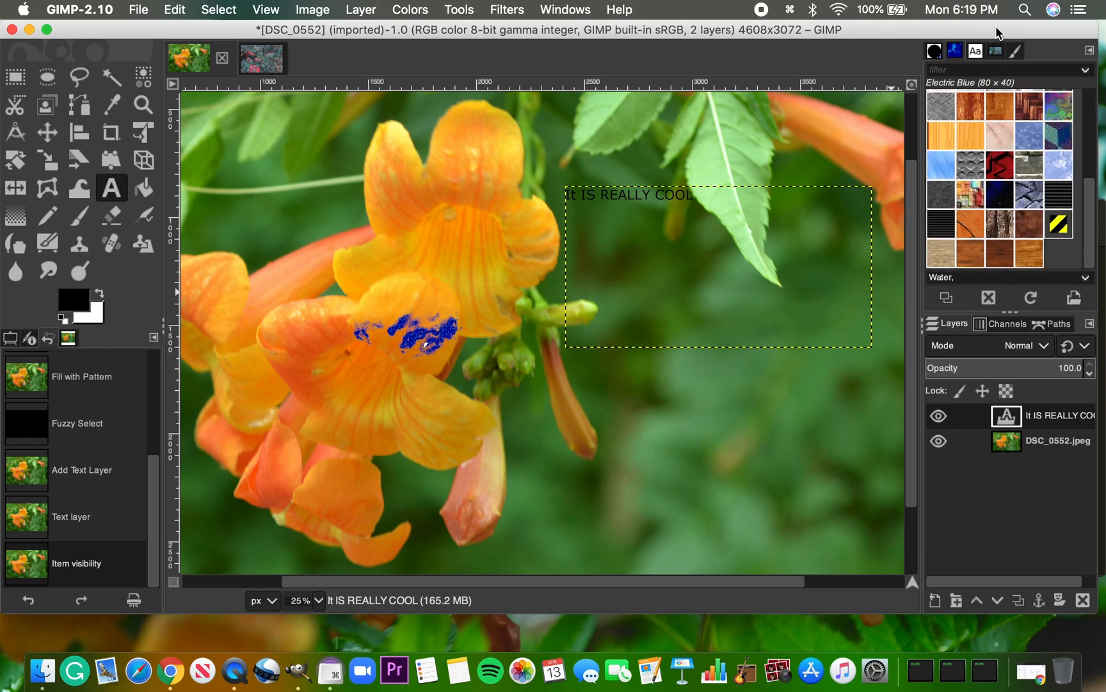
left_click(996, 51)
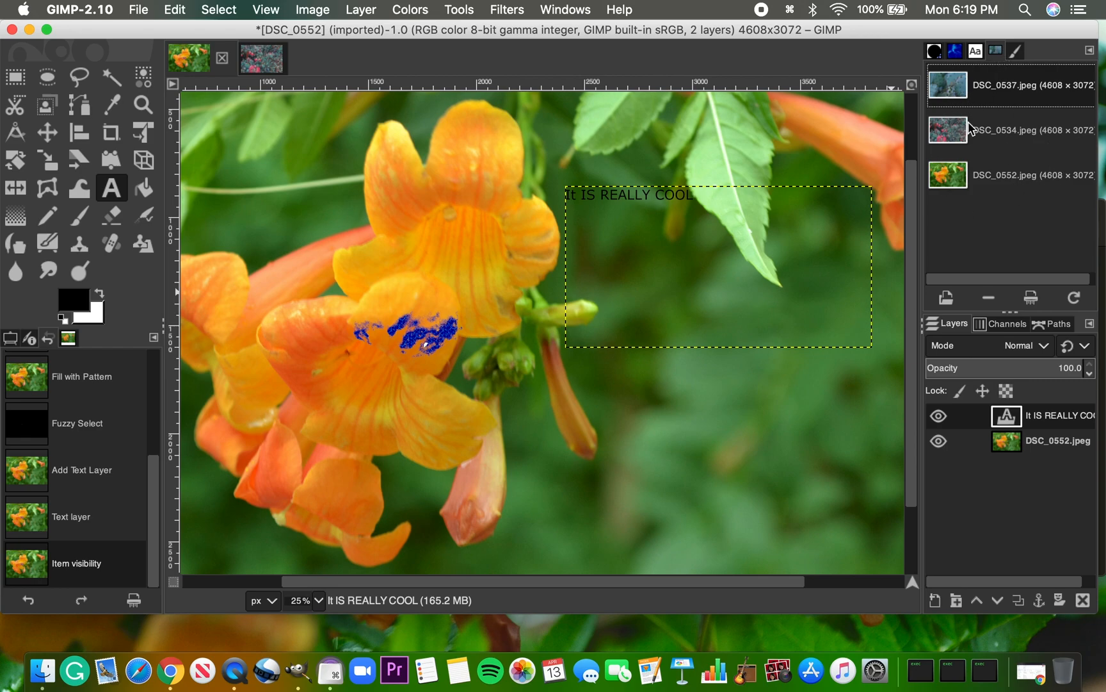
left_click(1015, 53)
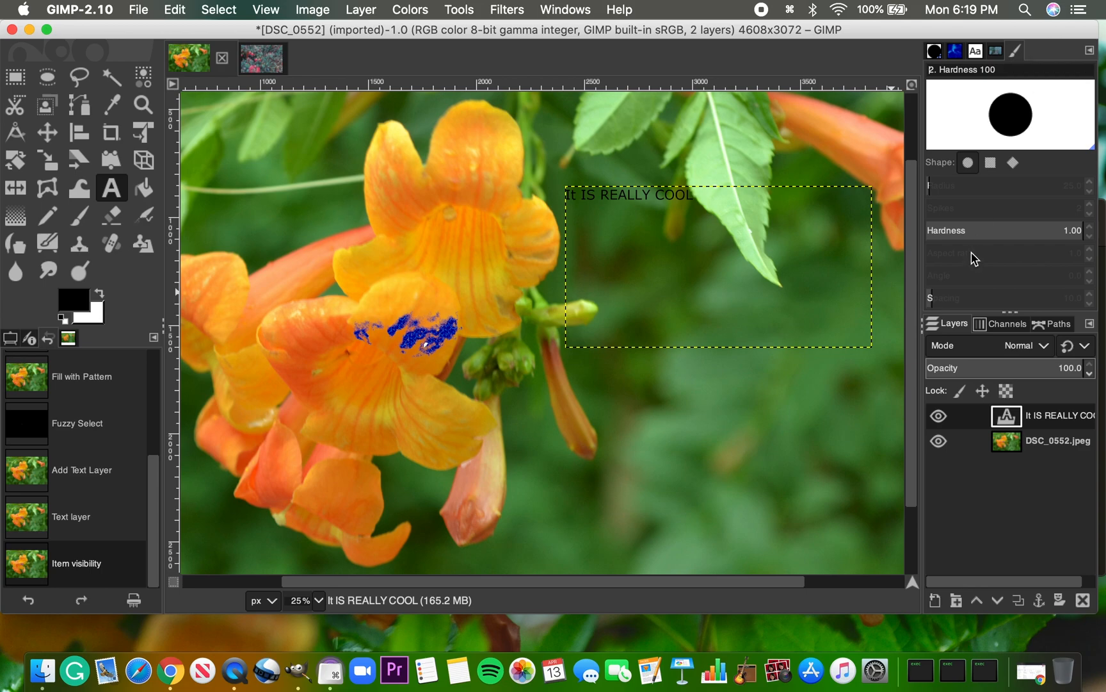
left_click(955, 51)
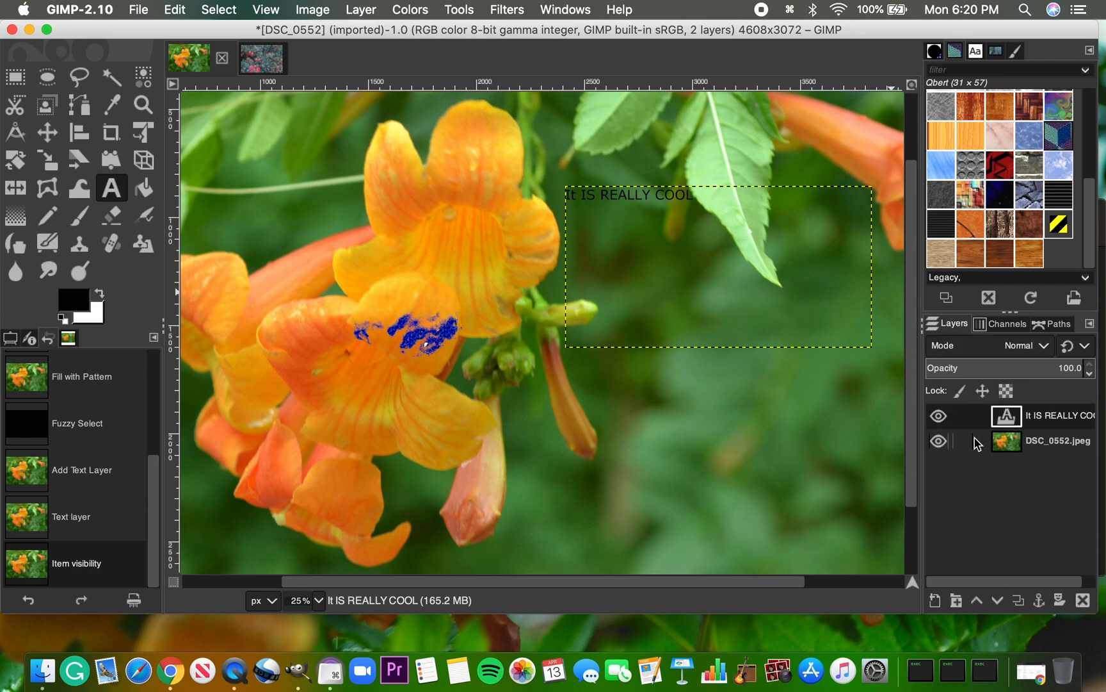
Reduce the opacity of the DSC_0552.jpeg photo layer to 88
left_click(1012, 444)
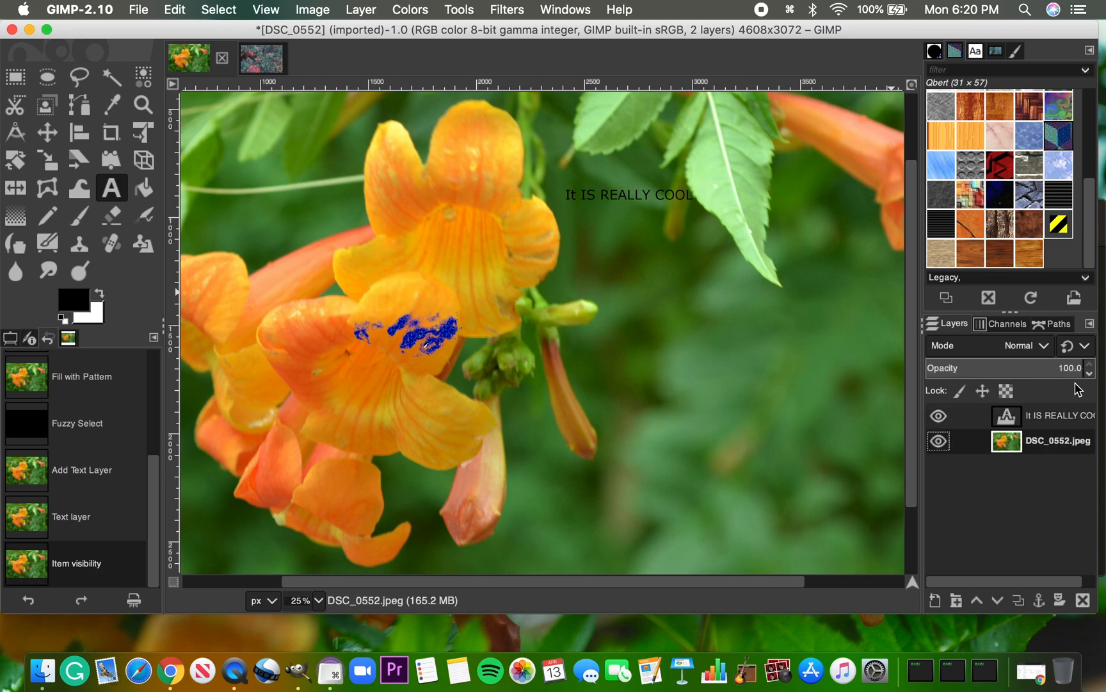
scroll(1092, 375, "down", 3)
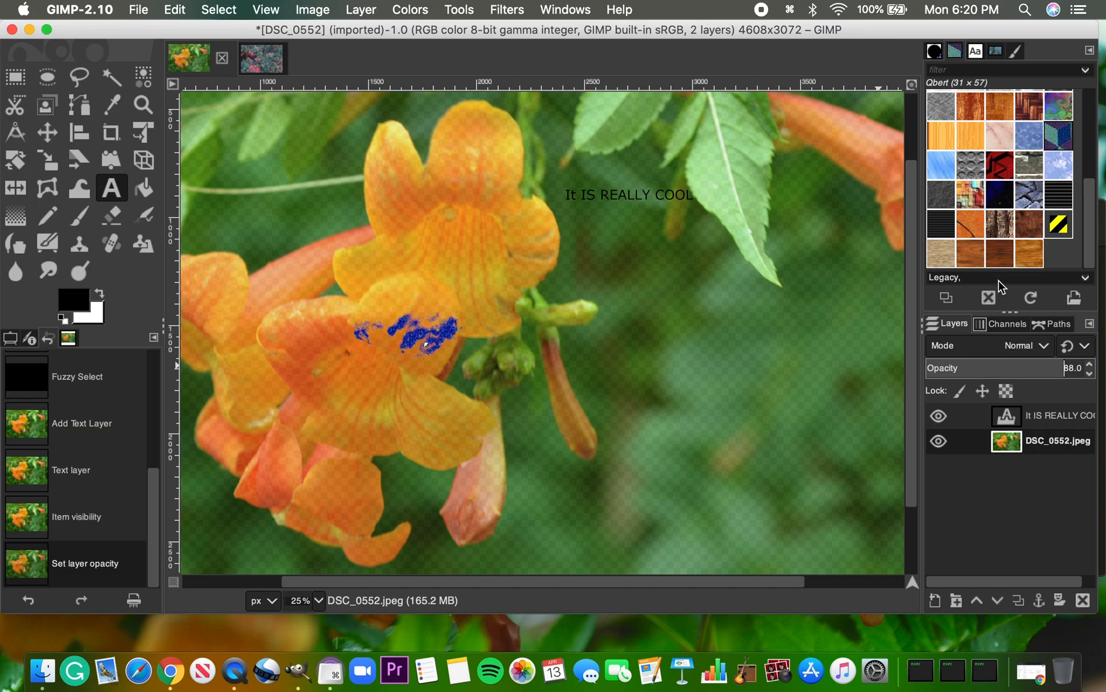
Hide the photo's Red channel, restore it, and hide the Green channel instead
left_click(1004, 324)
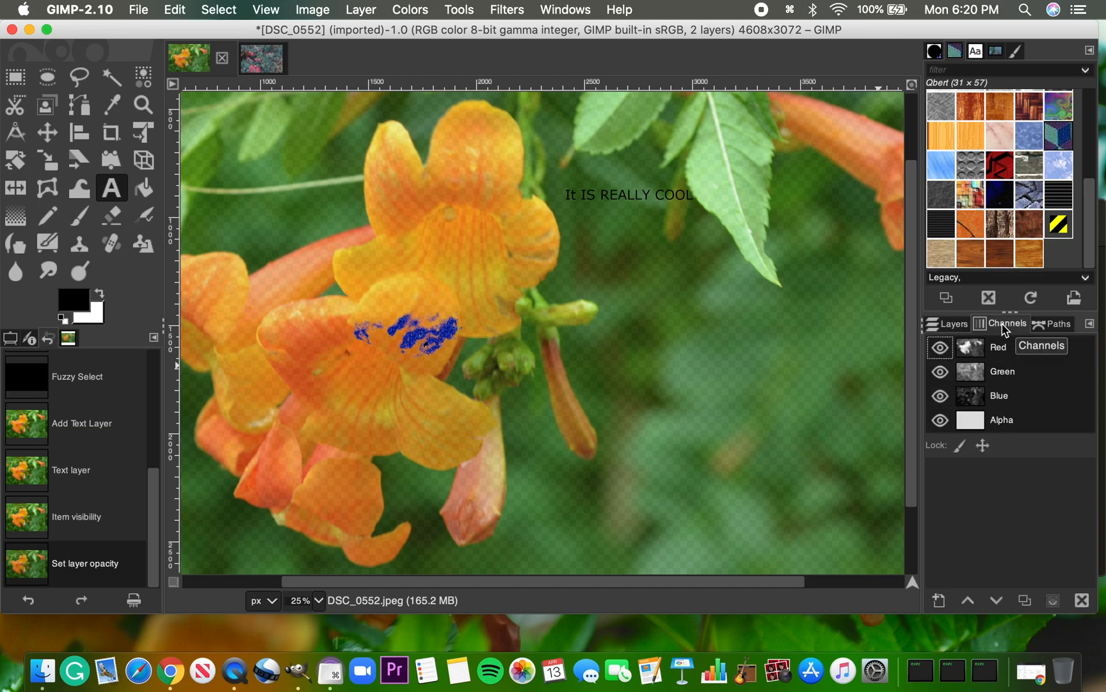
left_click(941, 348)
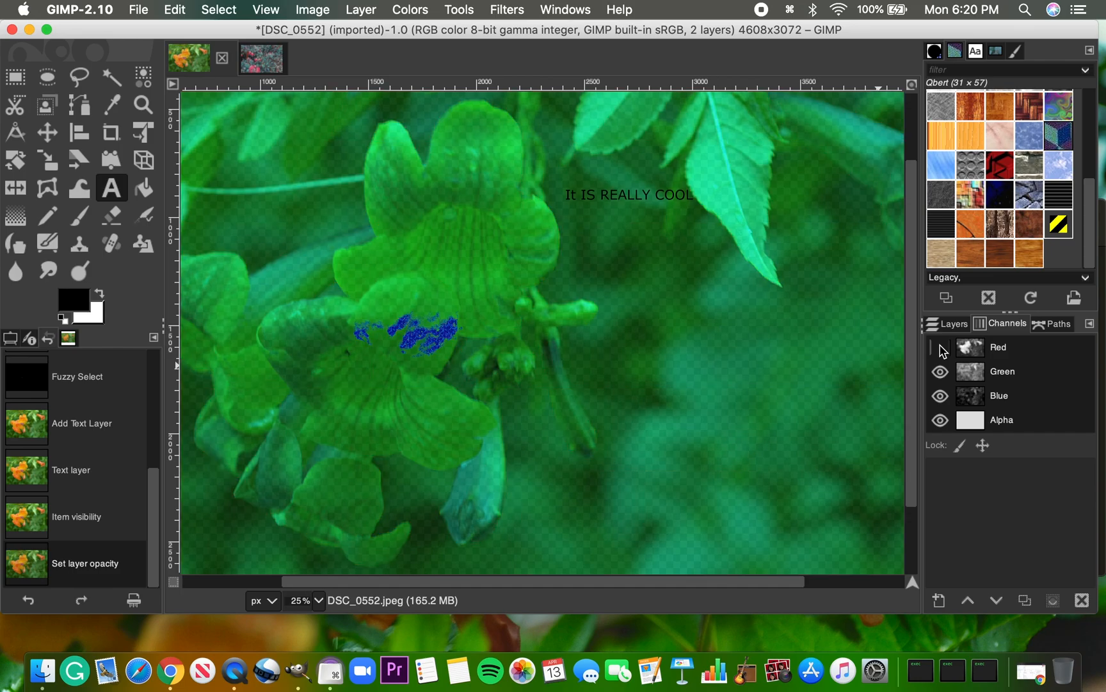
left_click(940, 371)
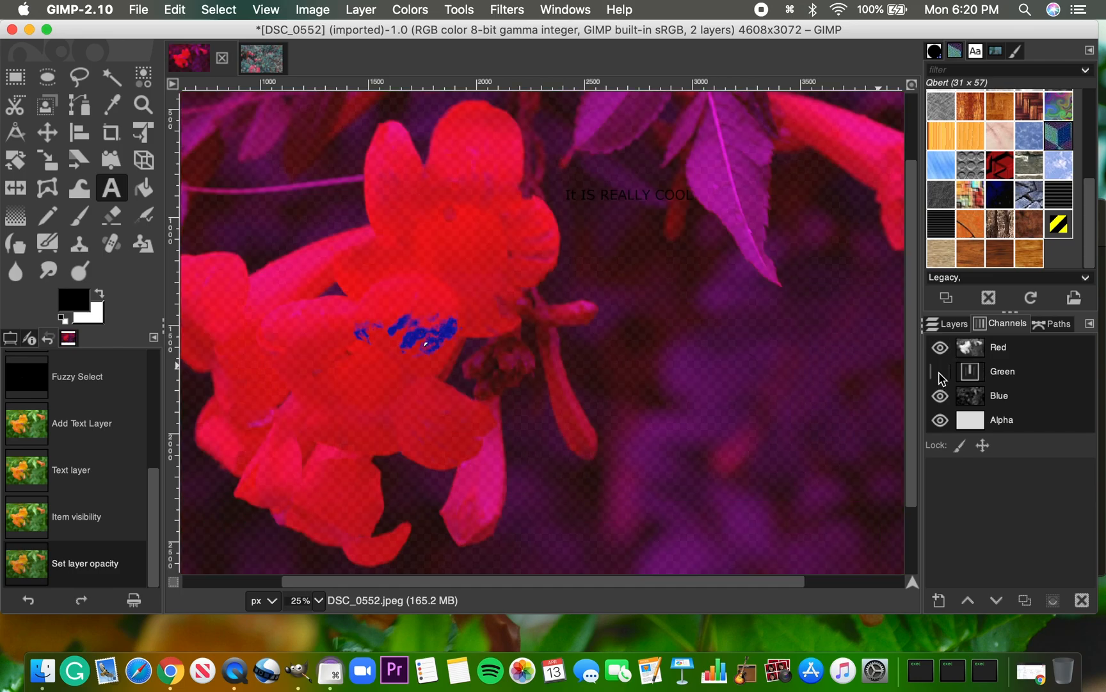
Show the photo's Green channel again, look through the paths and channels, and return to the layer list
left_click(940, 372)
left_click(957, 324)
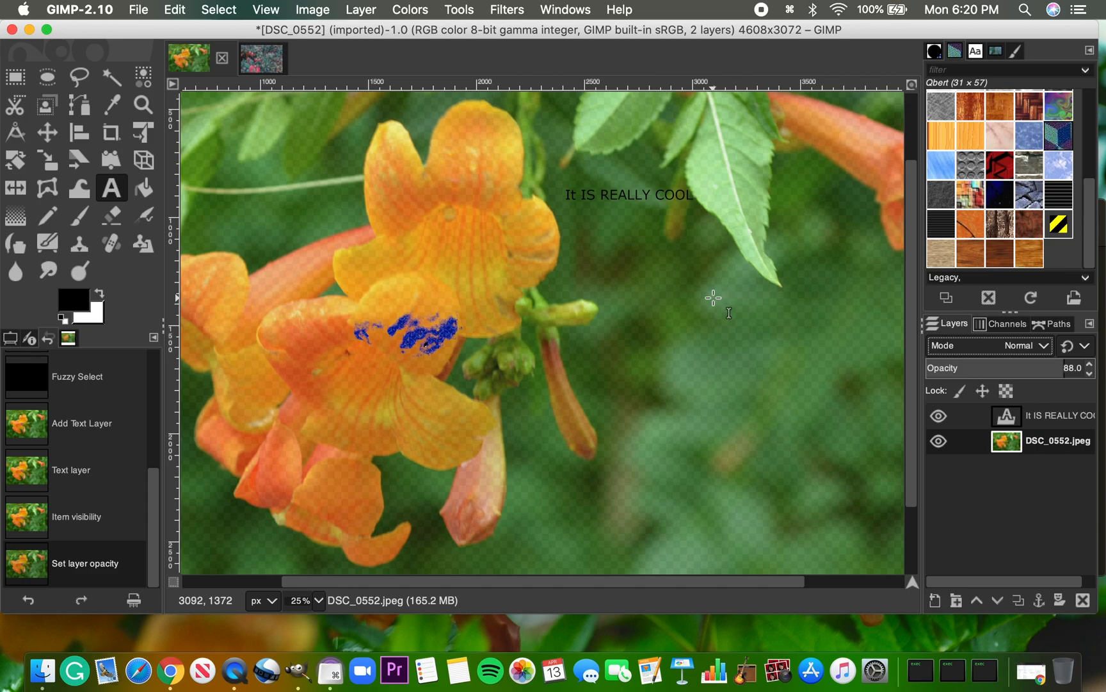
left_click(1048, 324)
left_click(1013, 325)
left_click(952, 324)
Start exporting the image as Test.jpeg into the Exercise Files folder
left_click(142, 9)
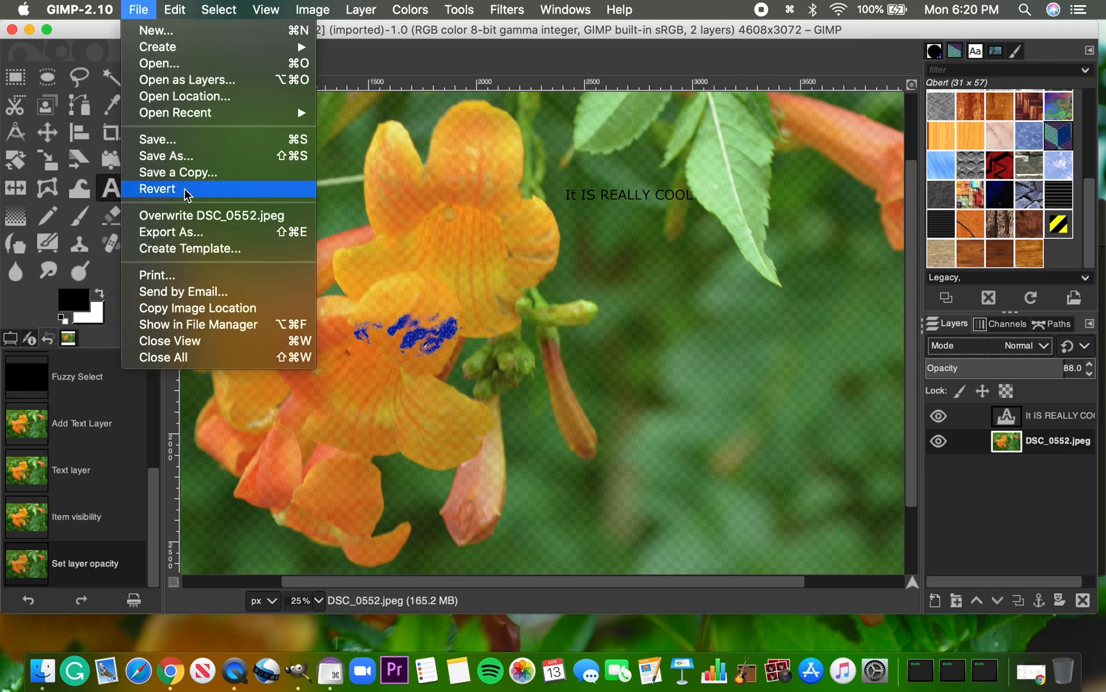
left_click(194, 234)
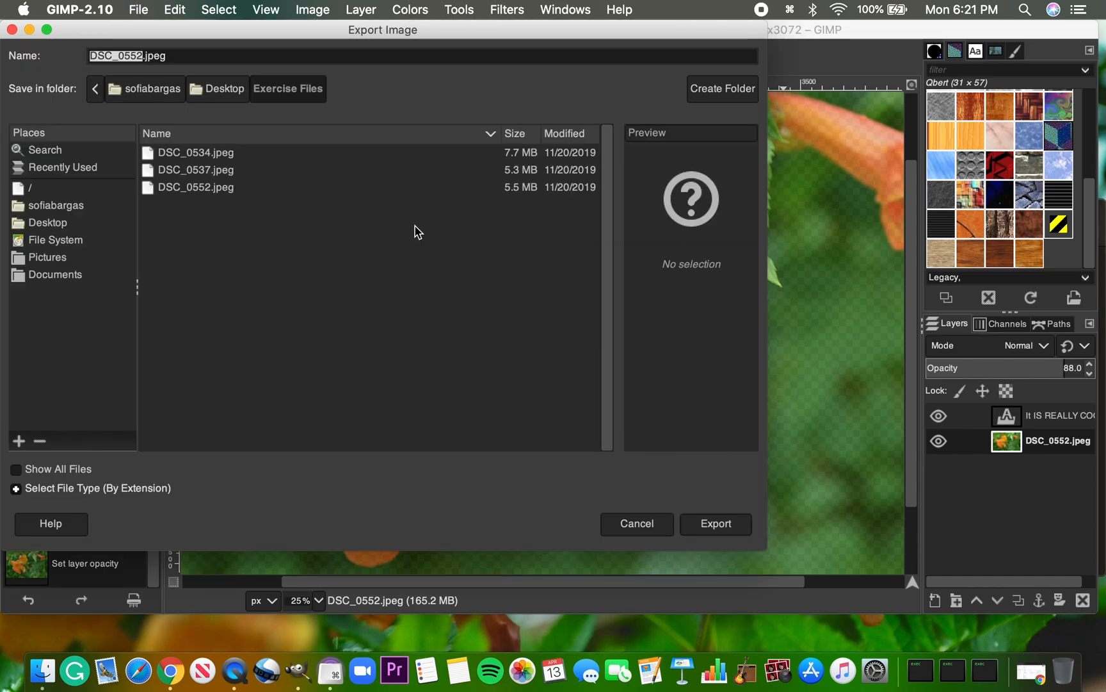
type("T")
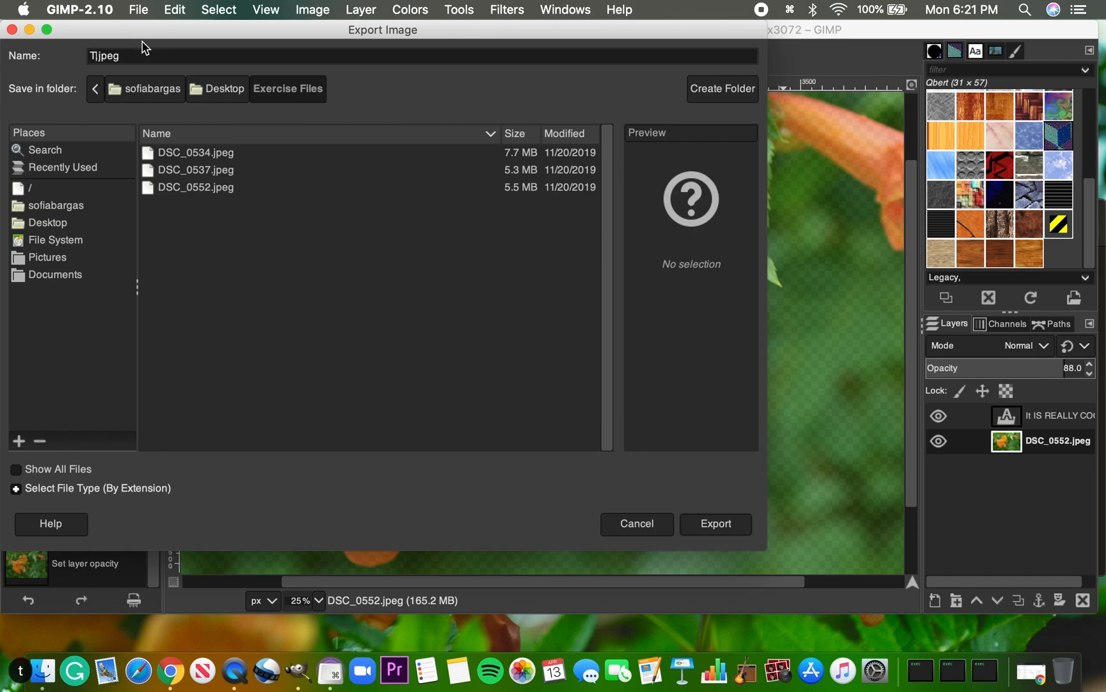
type("est")
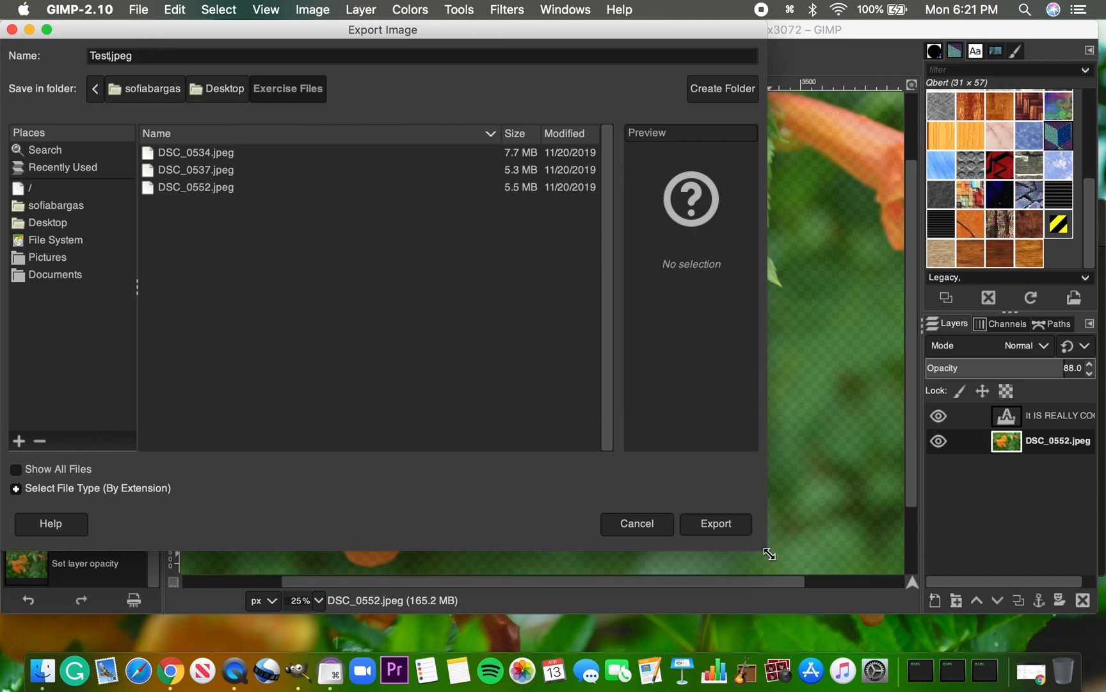
left_click(723, 529)
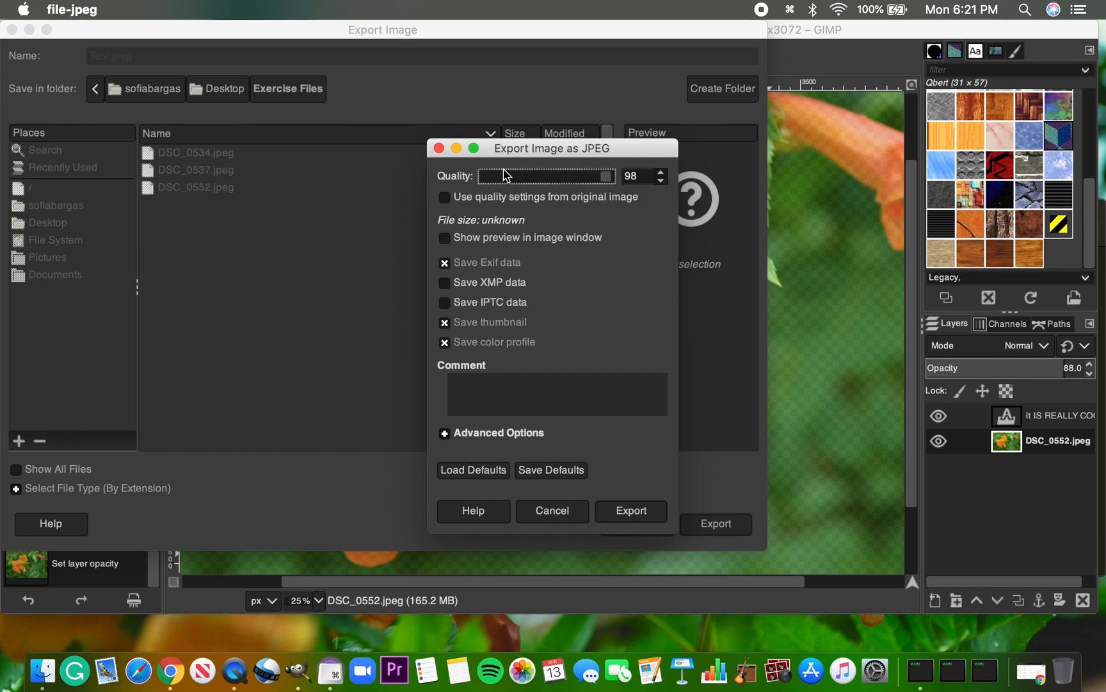
Export the JPEG at quality 98 with the quality settings from the original image enabled
left_click(577, 177)
left_click(607, 177)
double_click(666, 172)
left_click(445, 199)
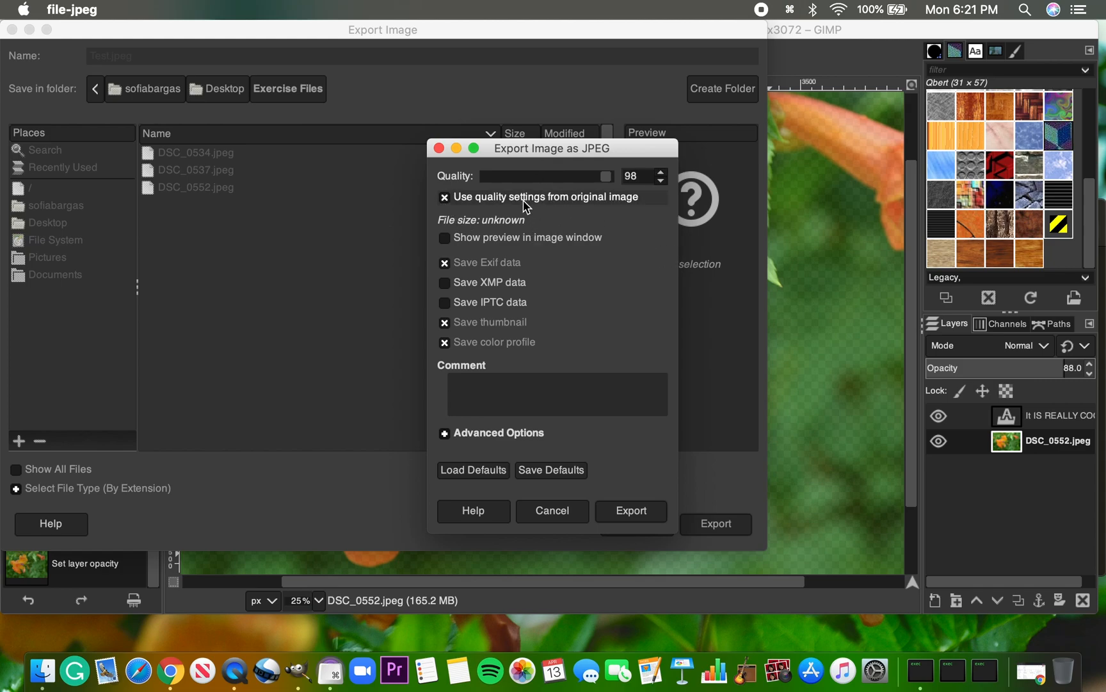
left_click(641, 516)
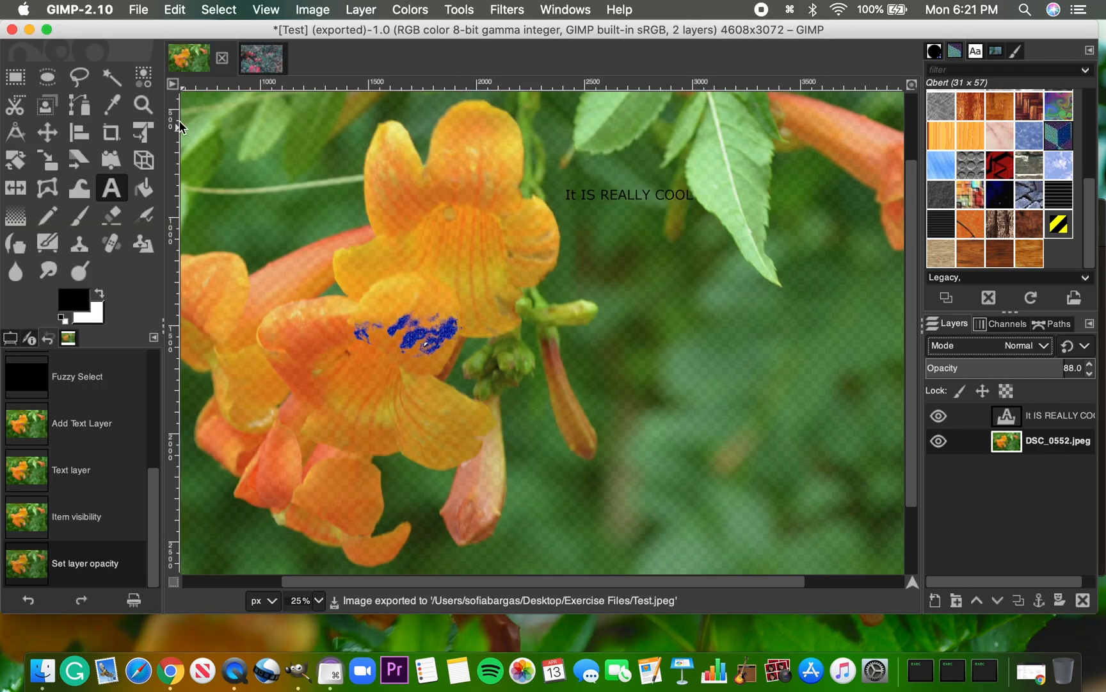
Save the layered project as Test.xcf on the Desktop
left_click(102, 14)
mouse_move(138, 9)
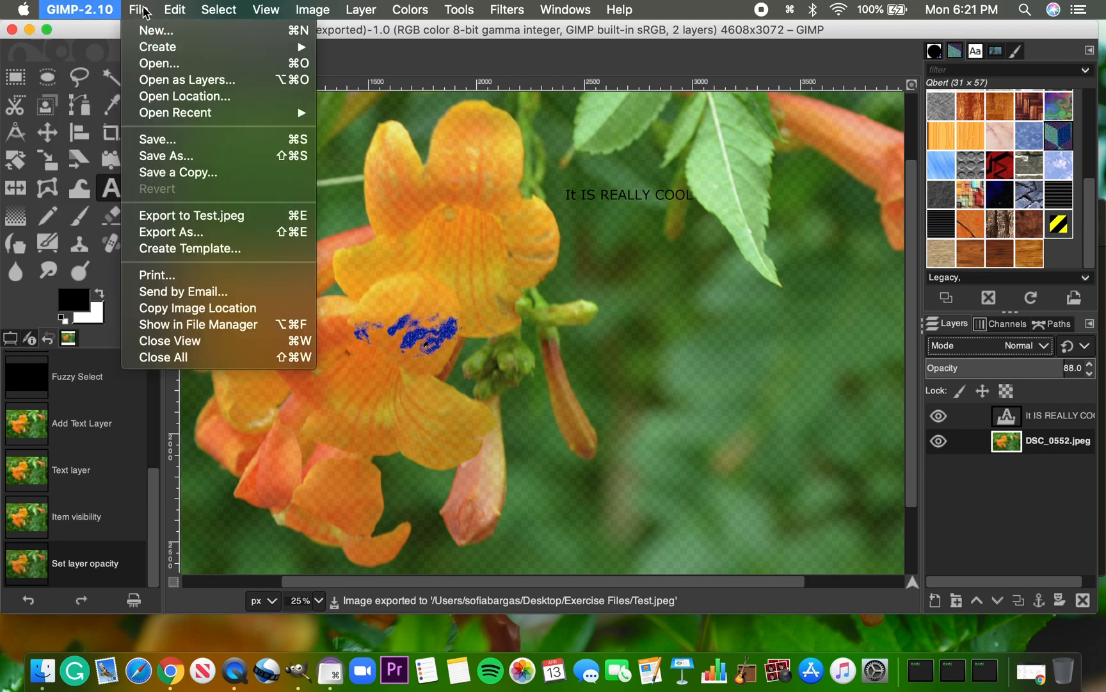
left_click(165, 140)
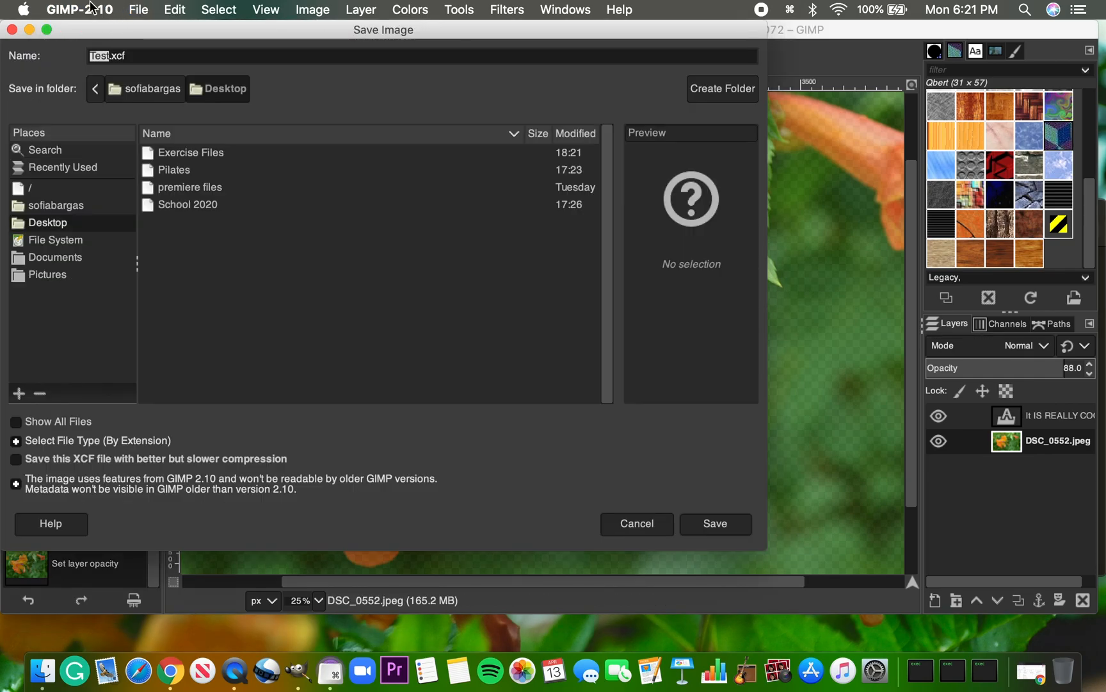
left_click(722, 529)
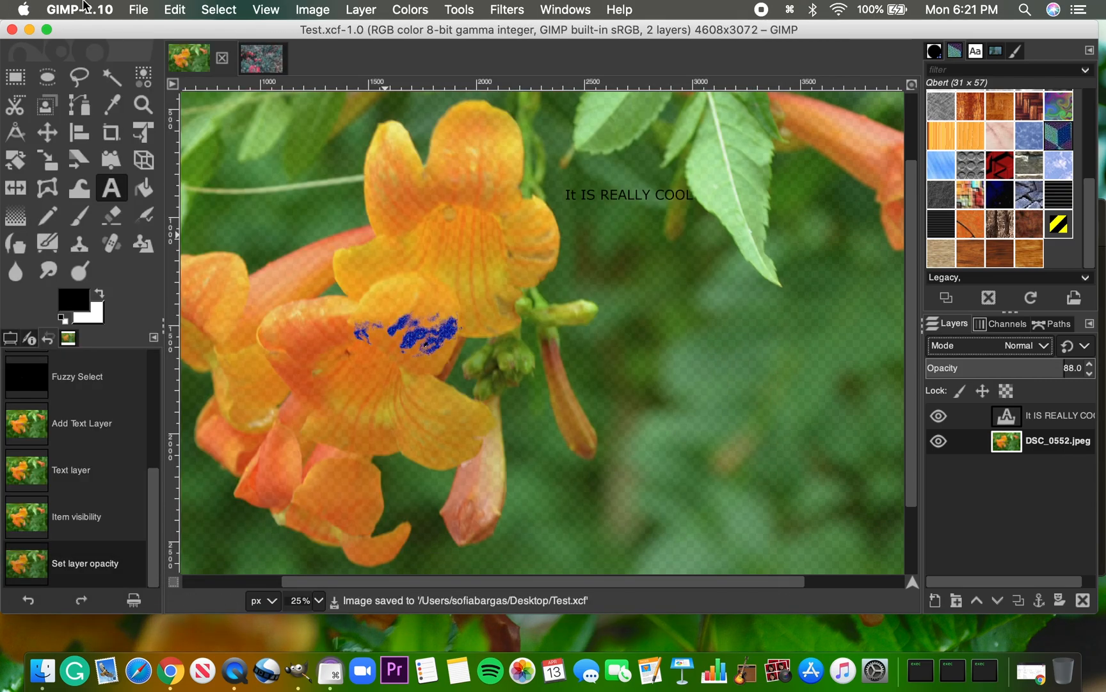
Leave GIMP, open Test.jpeg from the Exercise Files folder in Preview, and close the folder window to inspect the exported image
left_click(83, 7)
left_click(119, 224)
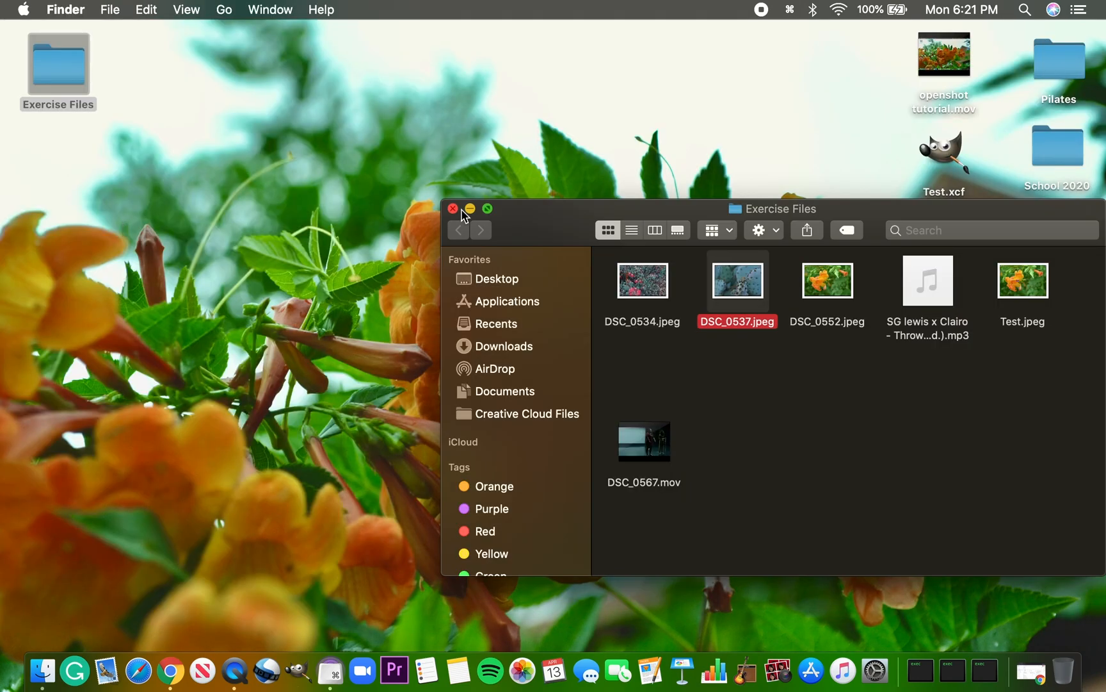
double_click(1043, 298)
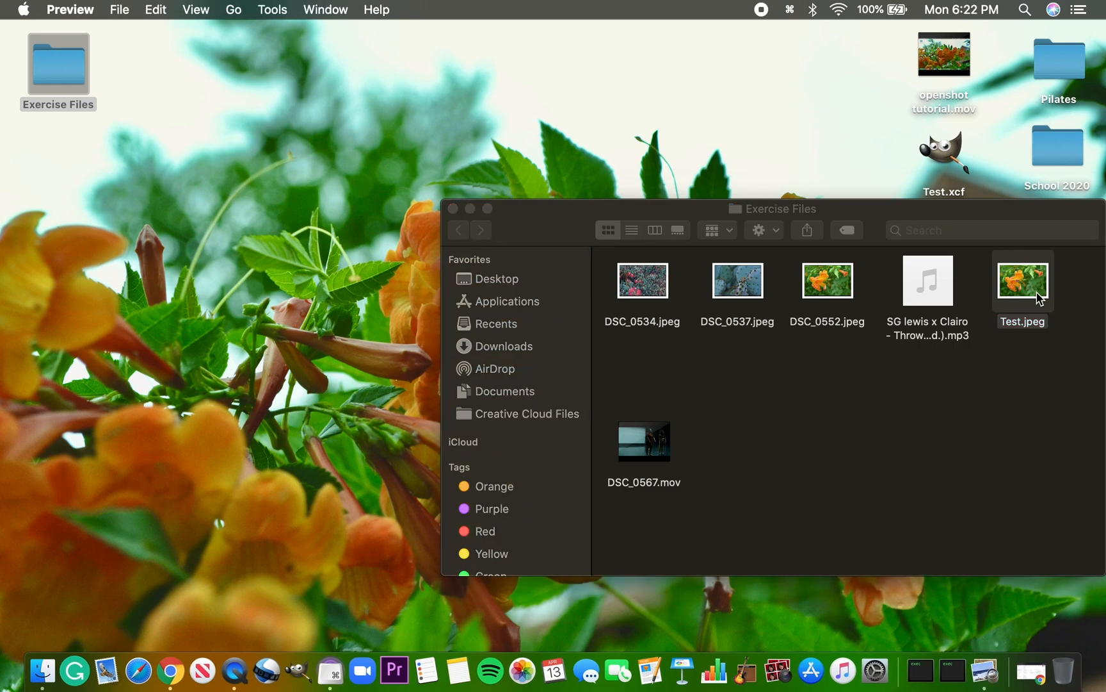
left_click_drag(548, 227, 338, 138)
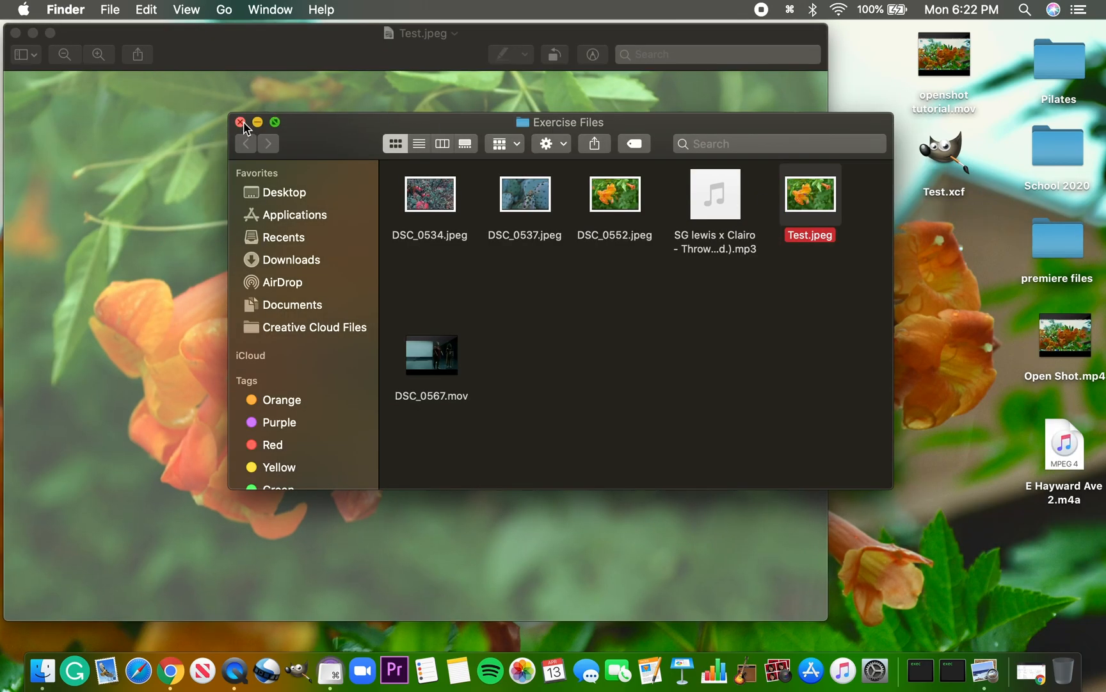
left_click(241, 123)
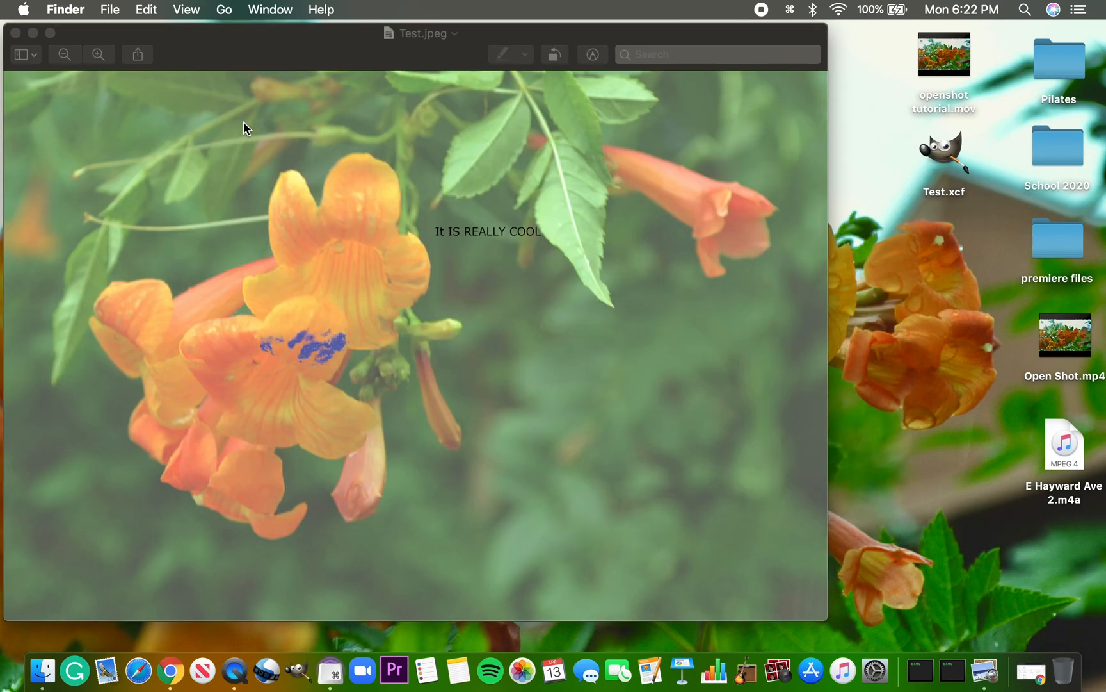
left_click_drag(284, 36, 397, 34)
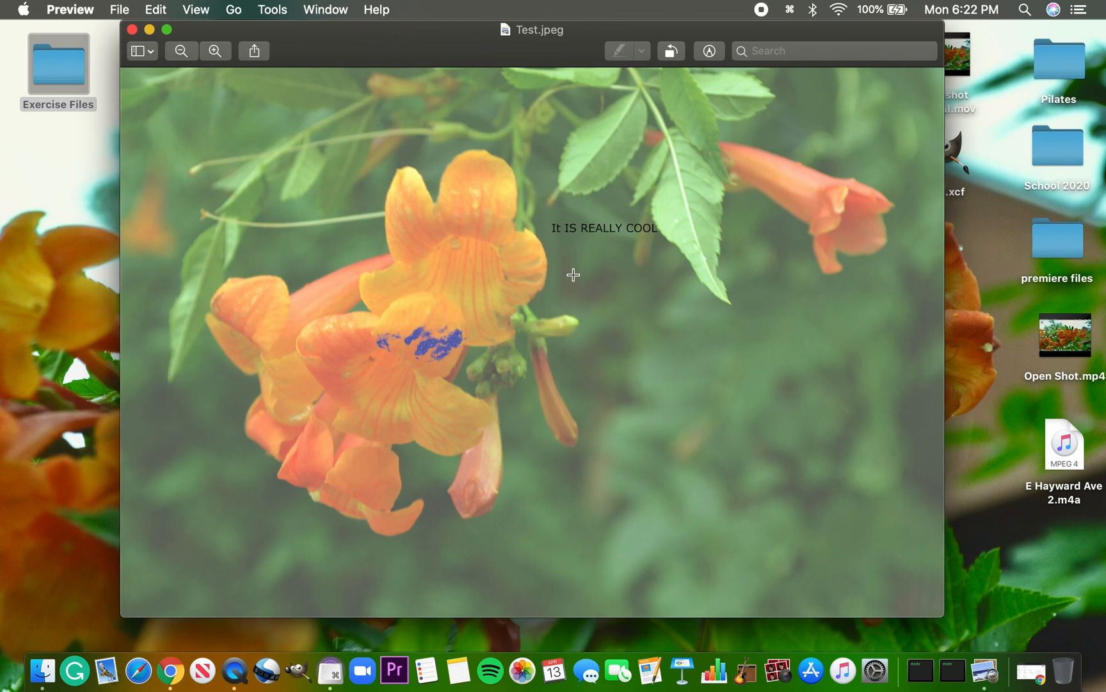